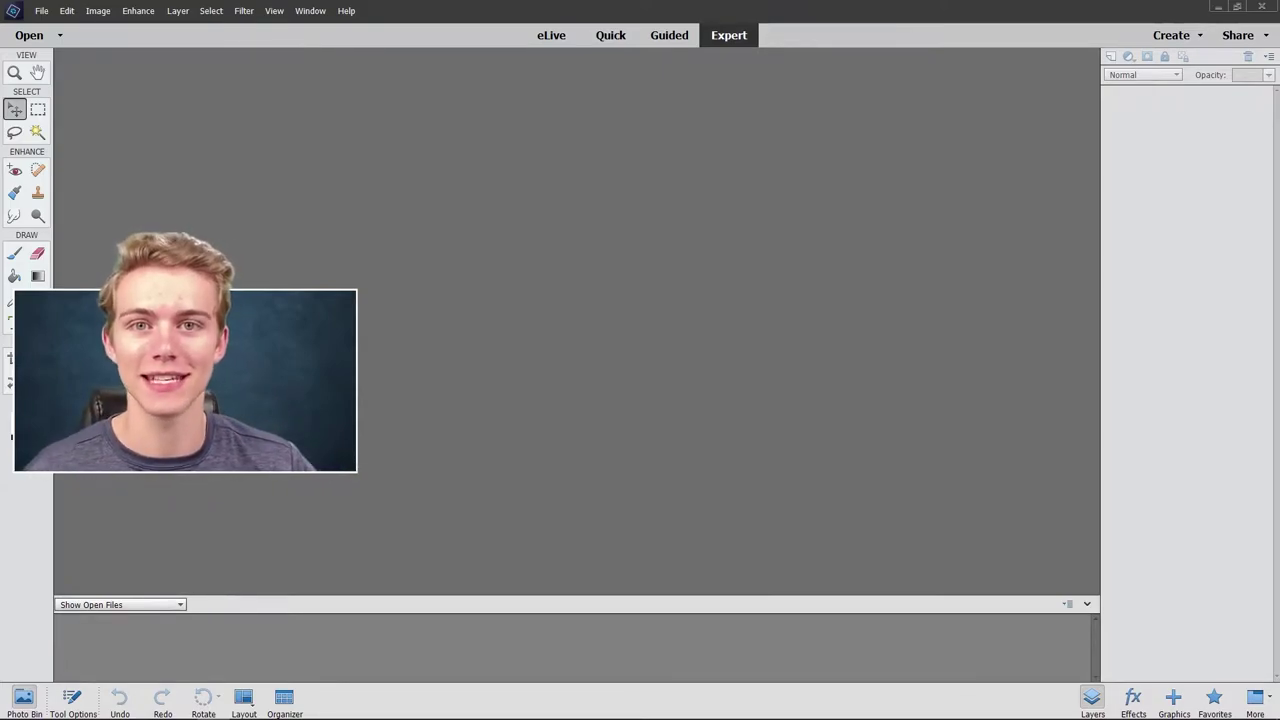
Open image.jpg, the car selfie of two people, by dragging it into the Expert workspace.
drag(284, 269, 383, 265)
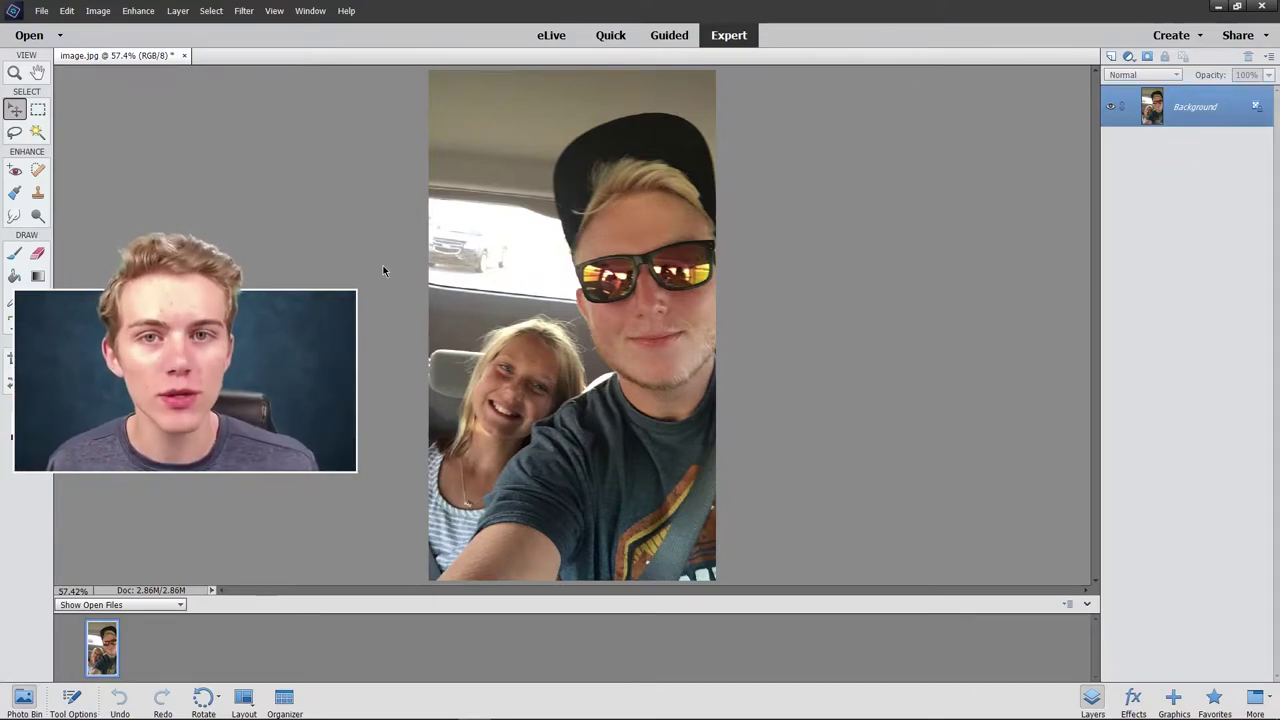
Quick-select both people in image.jpg and copy them onto Layer 1 with Layer Via Copy.
key(v)
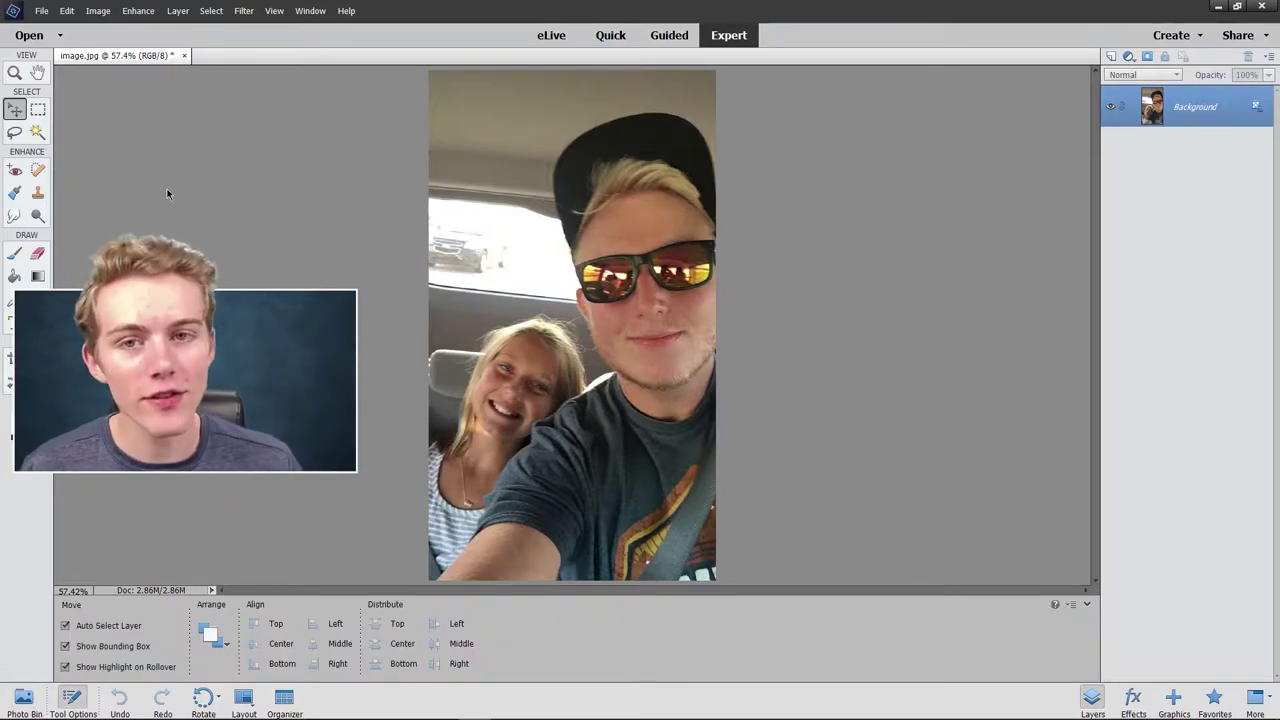
click(37, 131)
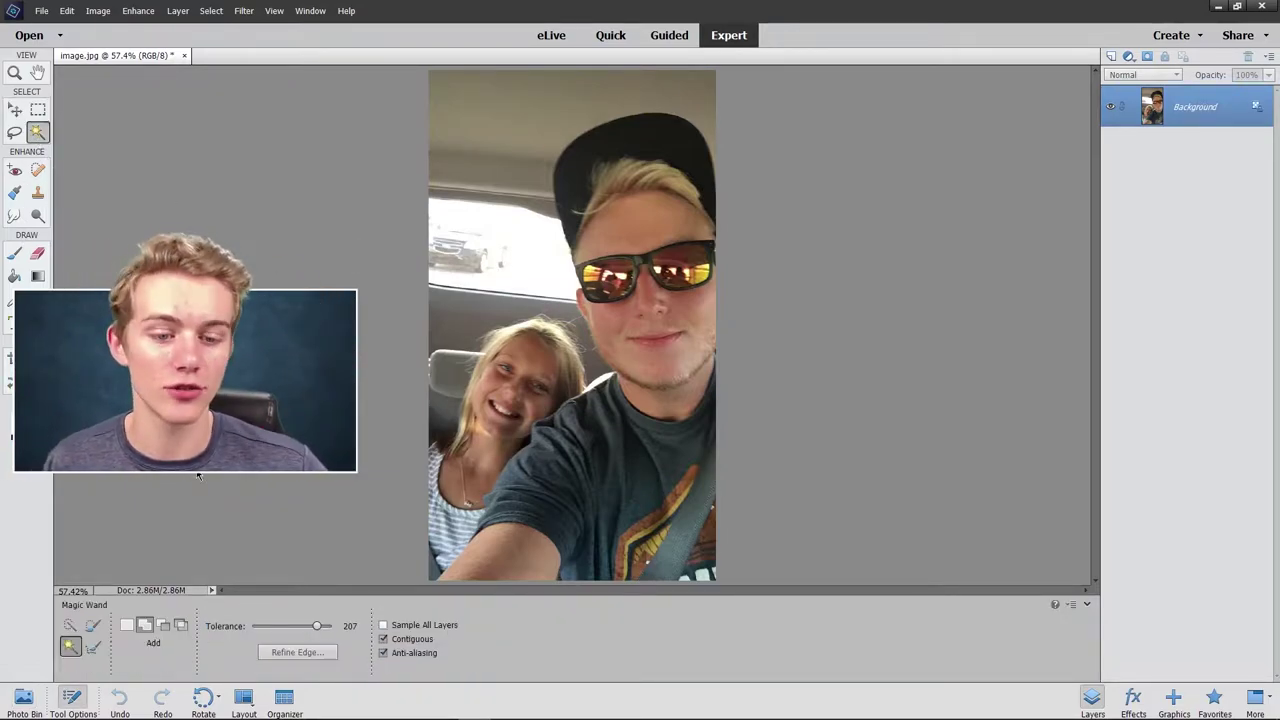
click(69, 625)
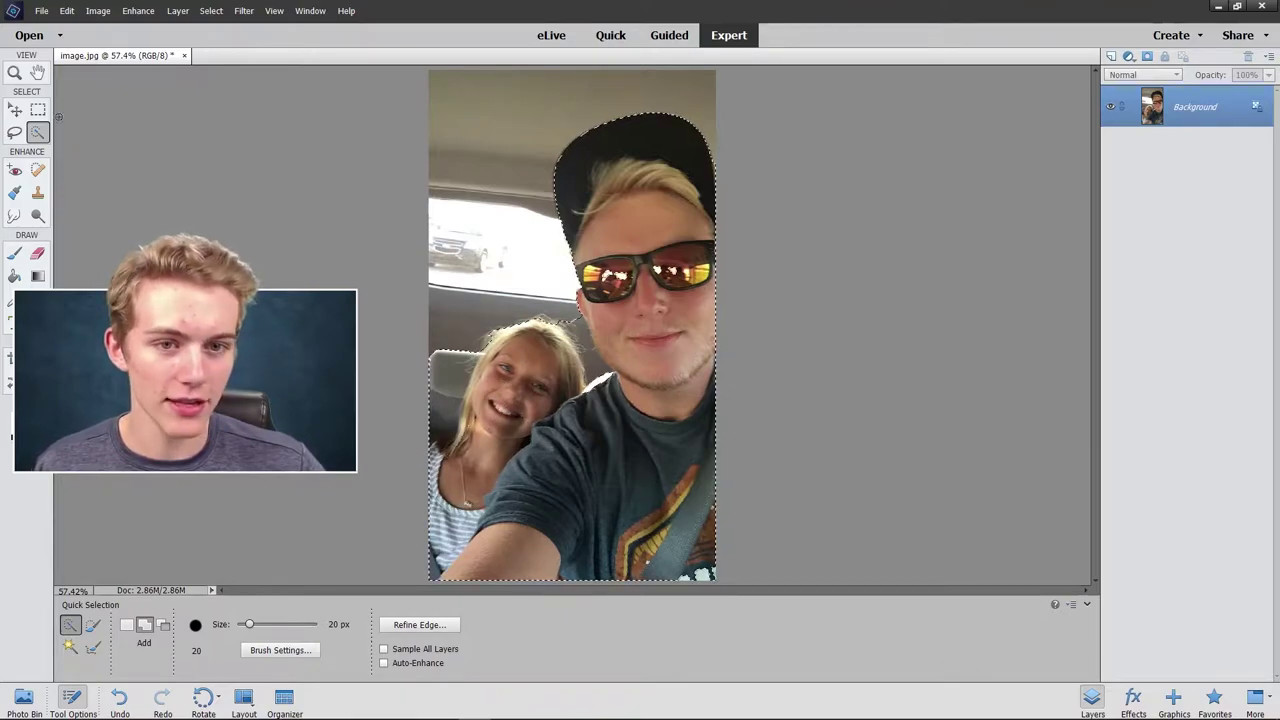
click(15, 109)
click(38, 133)
right_click(540, 328)
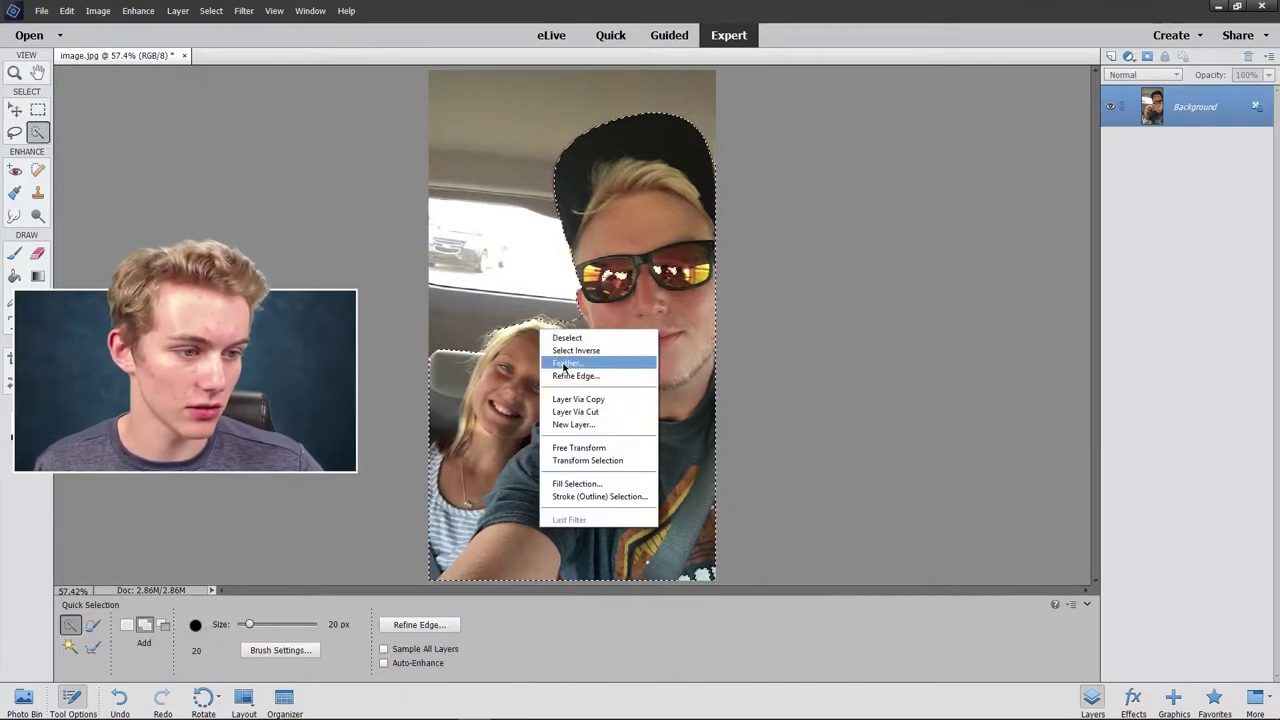
click(600, 400)
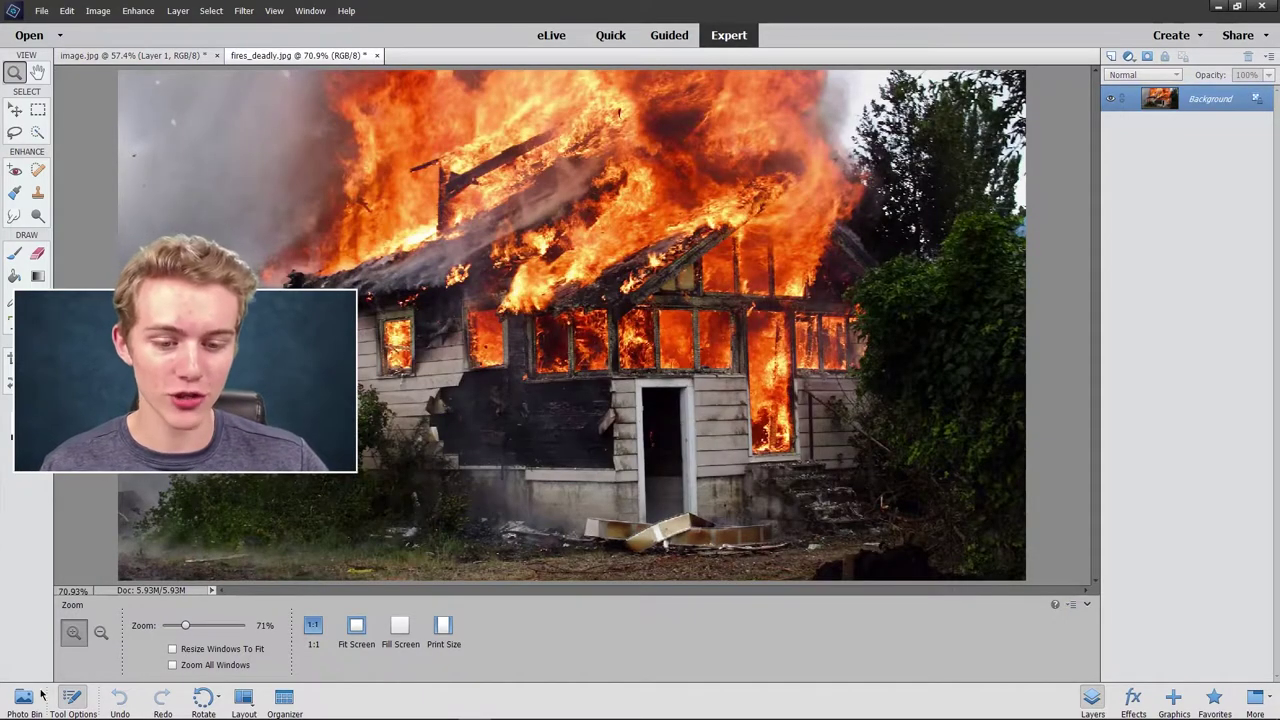
Drag the cut-out selfie from the Photo Bin onto fires_deadly.jpg and move it right.
click(40, 694)
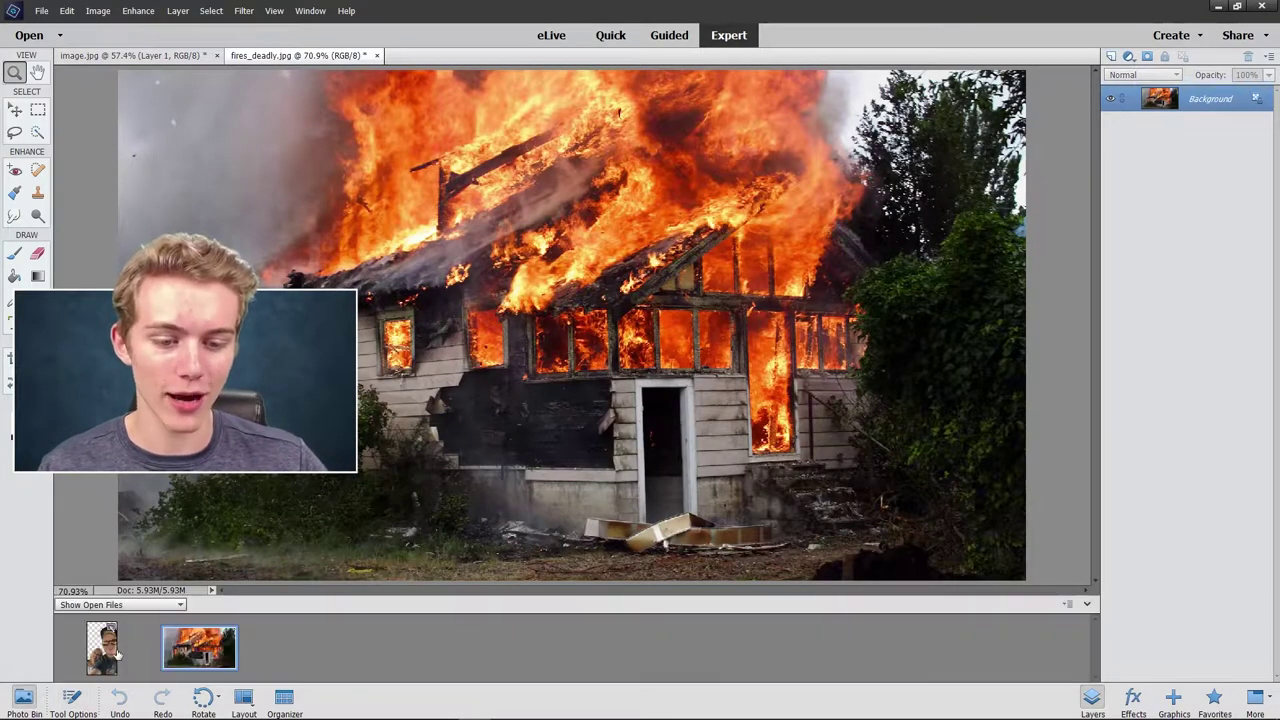
drag(103, 651, 497, 360)
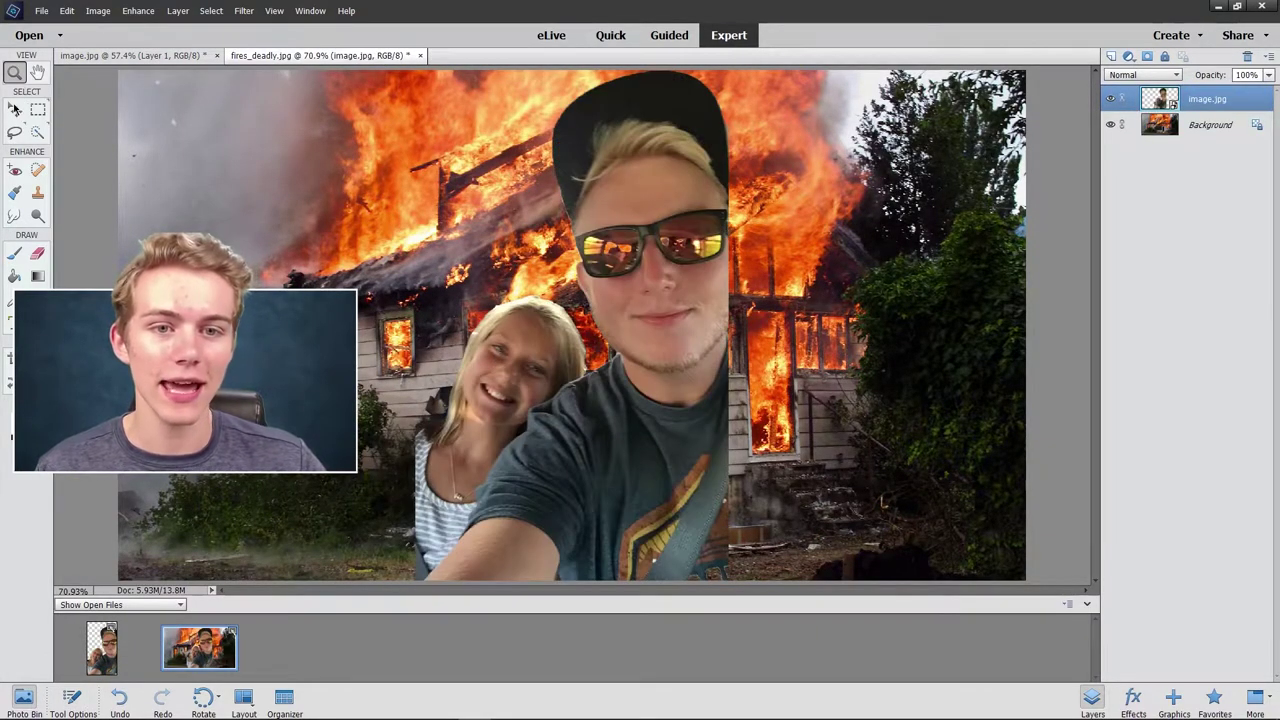
click(14, 111)
drag(620, 448, 902, 462)
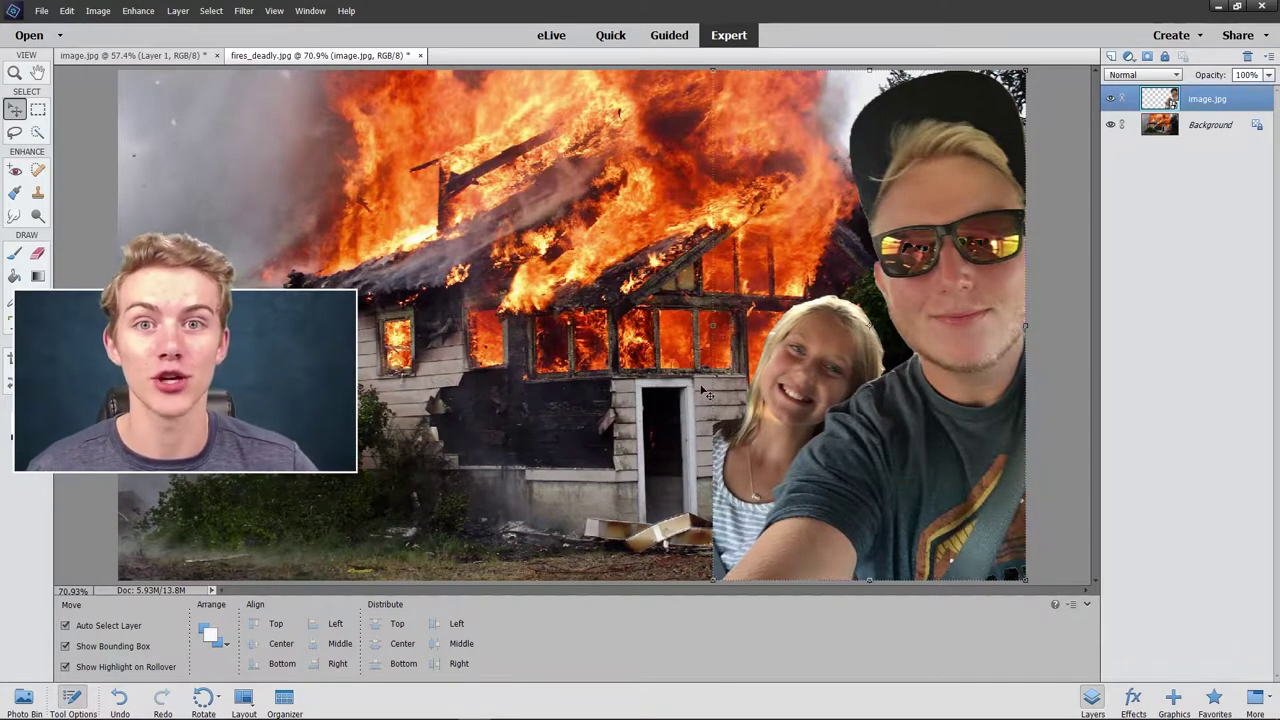
Zoom in three times on the man's face and chin for healing.
click(14, 73)
click(988, 329)
click(988, 329)
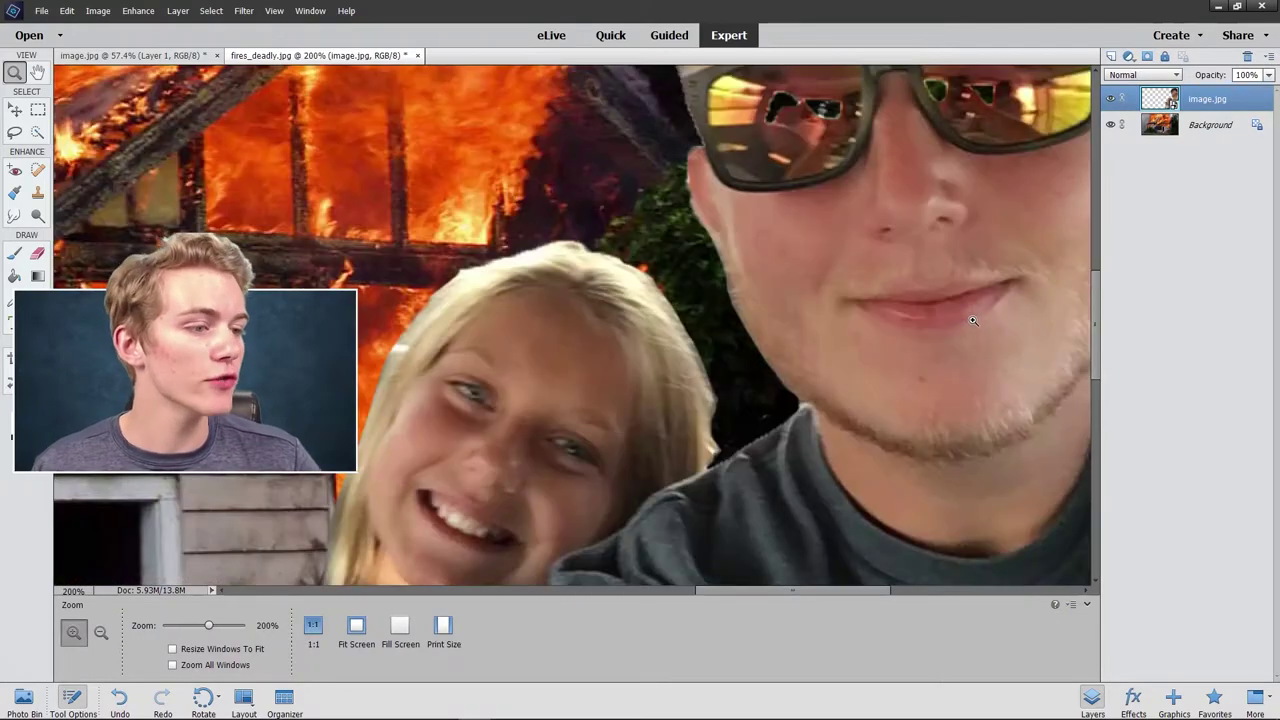
click(988, 329)
drag(818, 591, 852, 591)
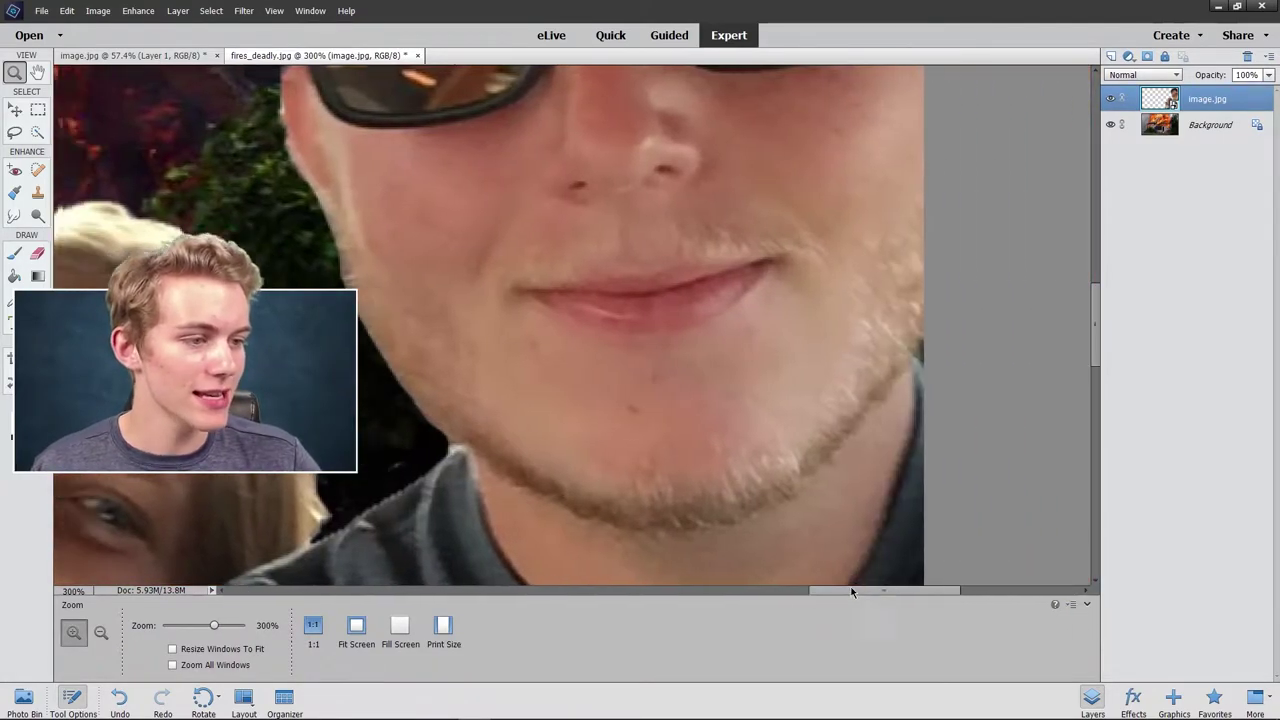
click(37, 172)
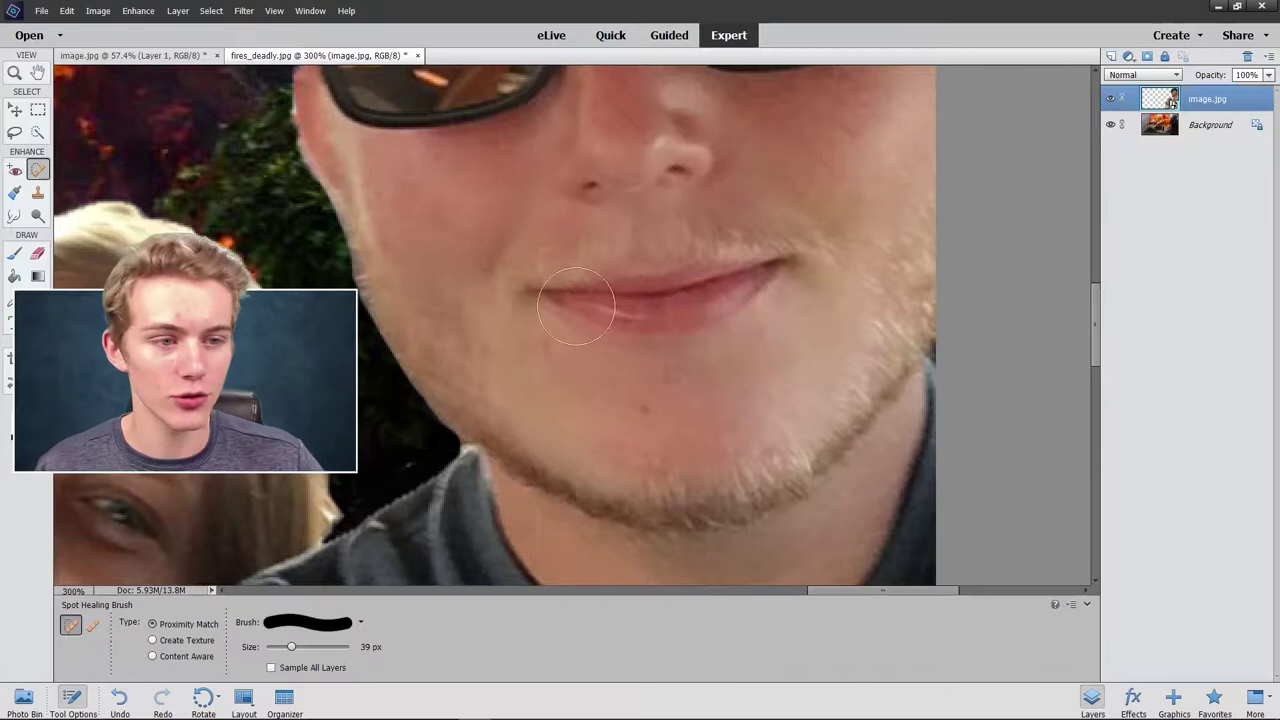
Simplify the selfie layer and spot-heal away the man's cheek, chin and jawline stubble.
click(866, 221)
click(636, 271)
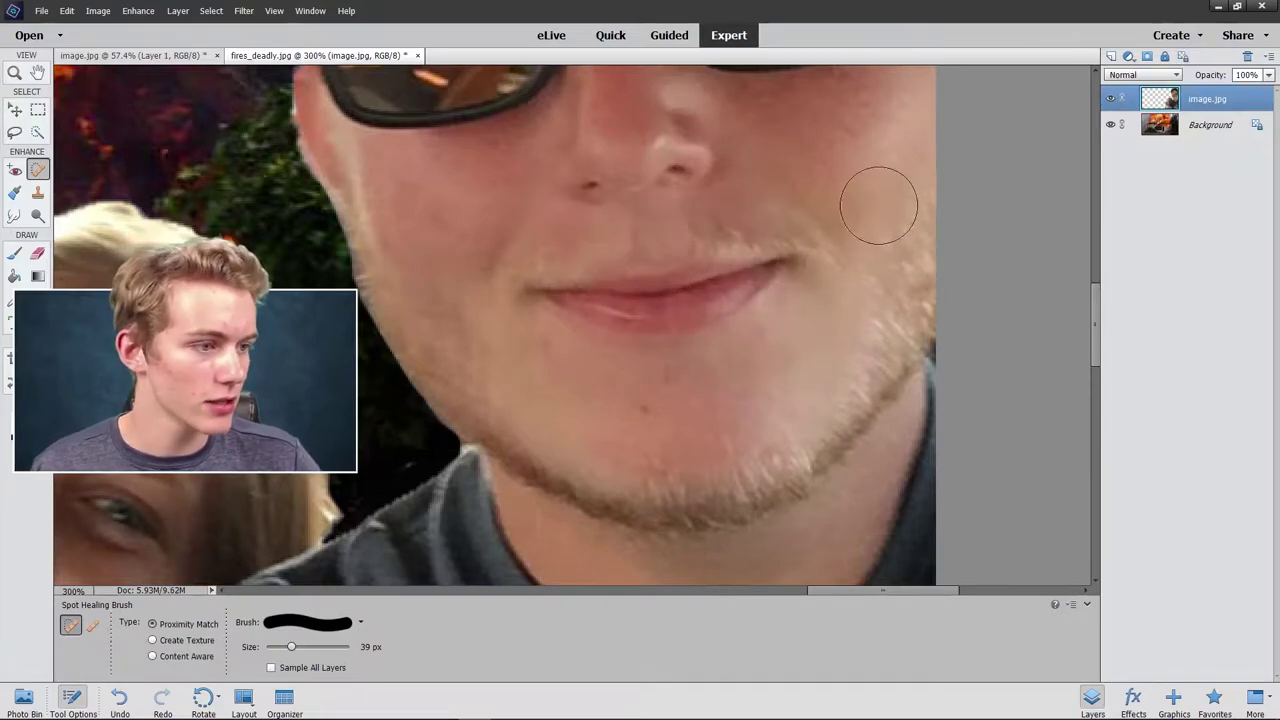
drag(878, 205, 872, 343)
key(ctrl+z)
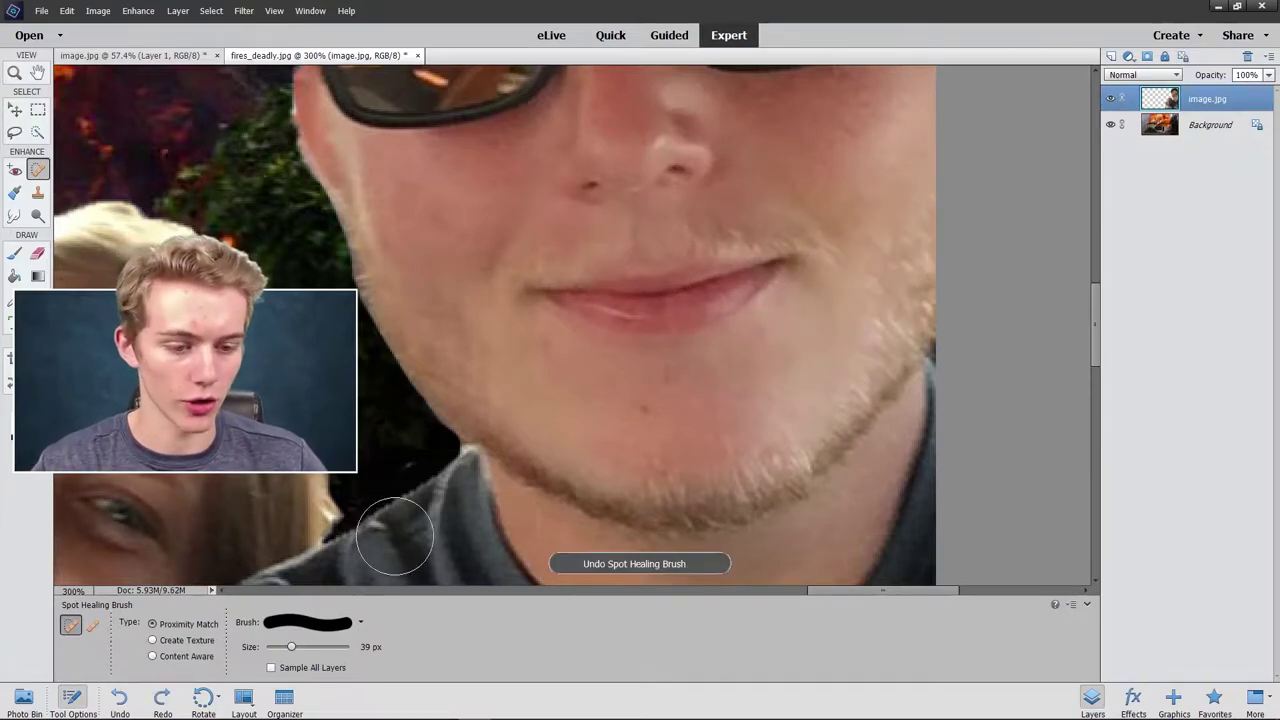
mouse_move(888, 226)
mouse_down()
mouse_move(670, 513)
mouse_move(590, 495)
mouse_move(545, 420)
mouse_move(655, 440)
mouse_move(546, 400)
mouse_move(620, 330)
mouse_move(760, 370)
mouse_move(880, 370)
mouse_move(870, 290)
mouse_move(925, 300)
mouse_move(900, 380)
mouse_move(910, 400)
mouse_move(557, 408)
mouse_move(543, 473)
mouse_move(385, 330)
mouse_move(336, 183)
mouse_move(440, 350)
mouse_move(398, 322)
mouse_up()
mouse_move(541, 447)
mouse_down()
mouse_move(466, 300)
mouse_move(583, 394)
mouse_move(371, 203)
mouse_up()
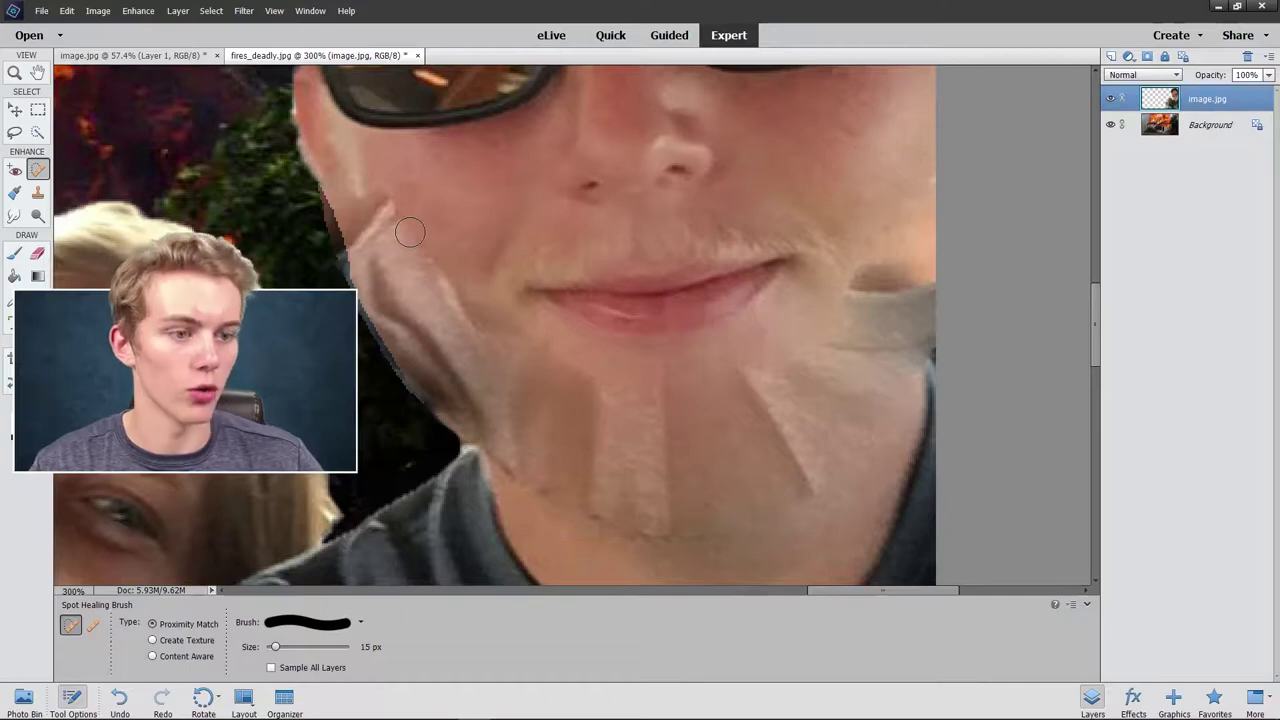
key(ctrl+0)
key(v)
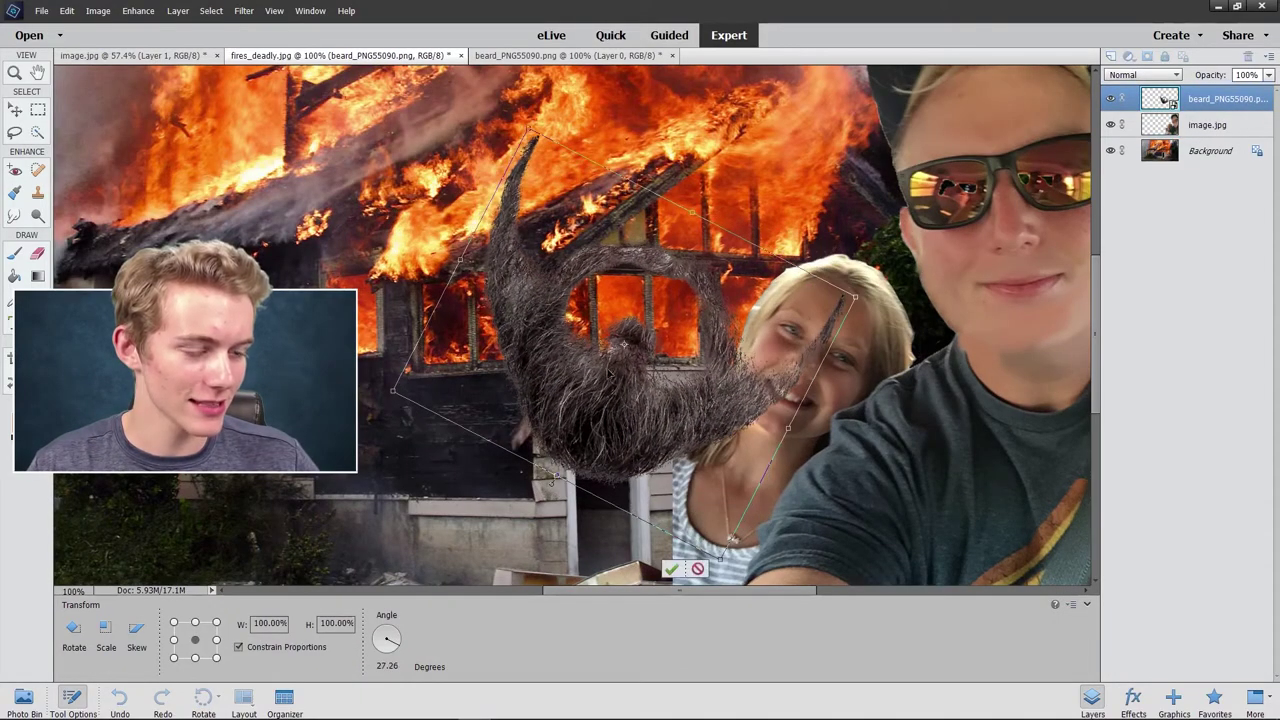
Shrink, rotate and position the beard on the girl's chin, then commit it.
drag(620, 330, 771, 390)
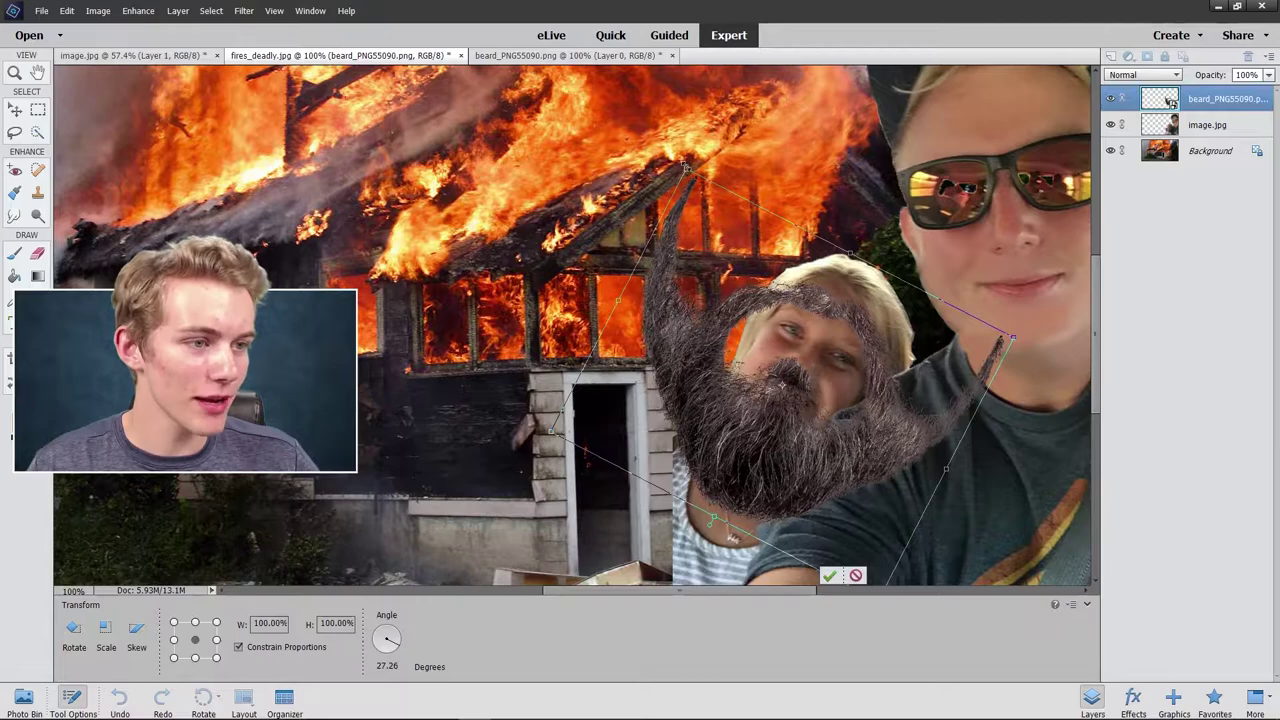
drag(686, 172, 775, 372)
drag(815, 490, 780, 420)
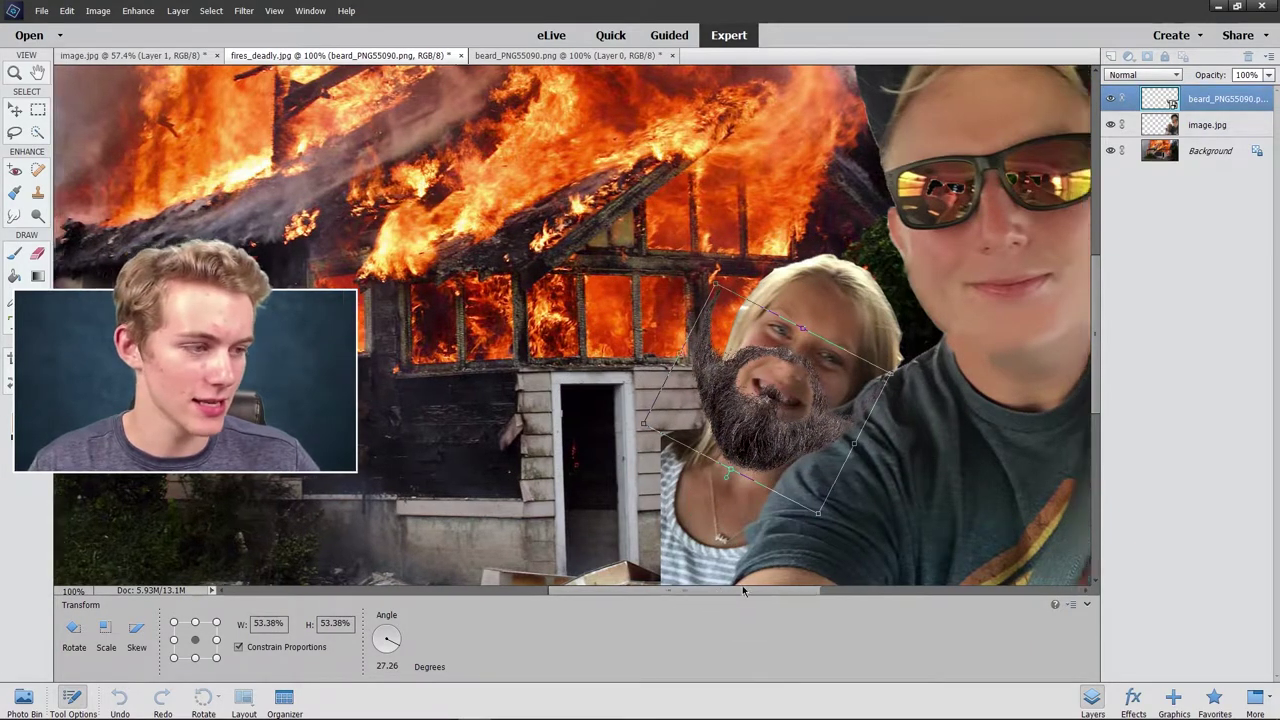
drag(742, 589, 768, 589)
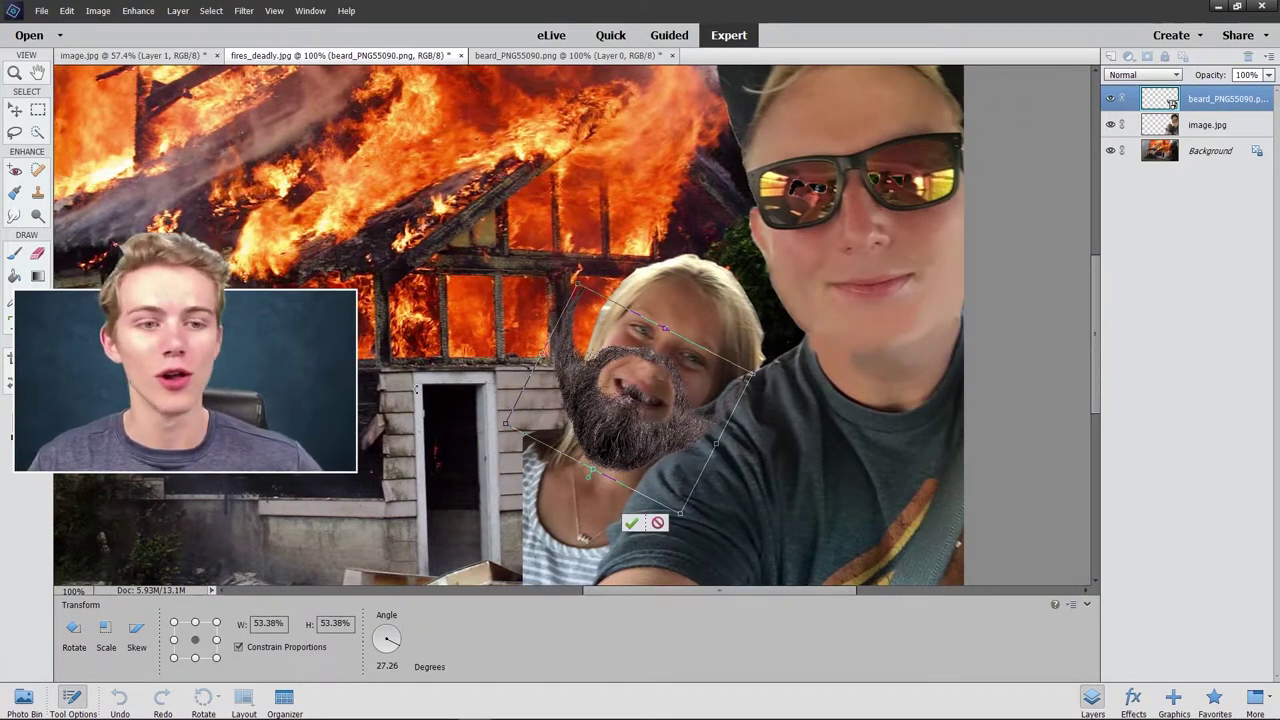
click(14, 73)
click(622, 270)
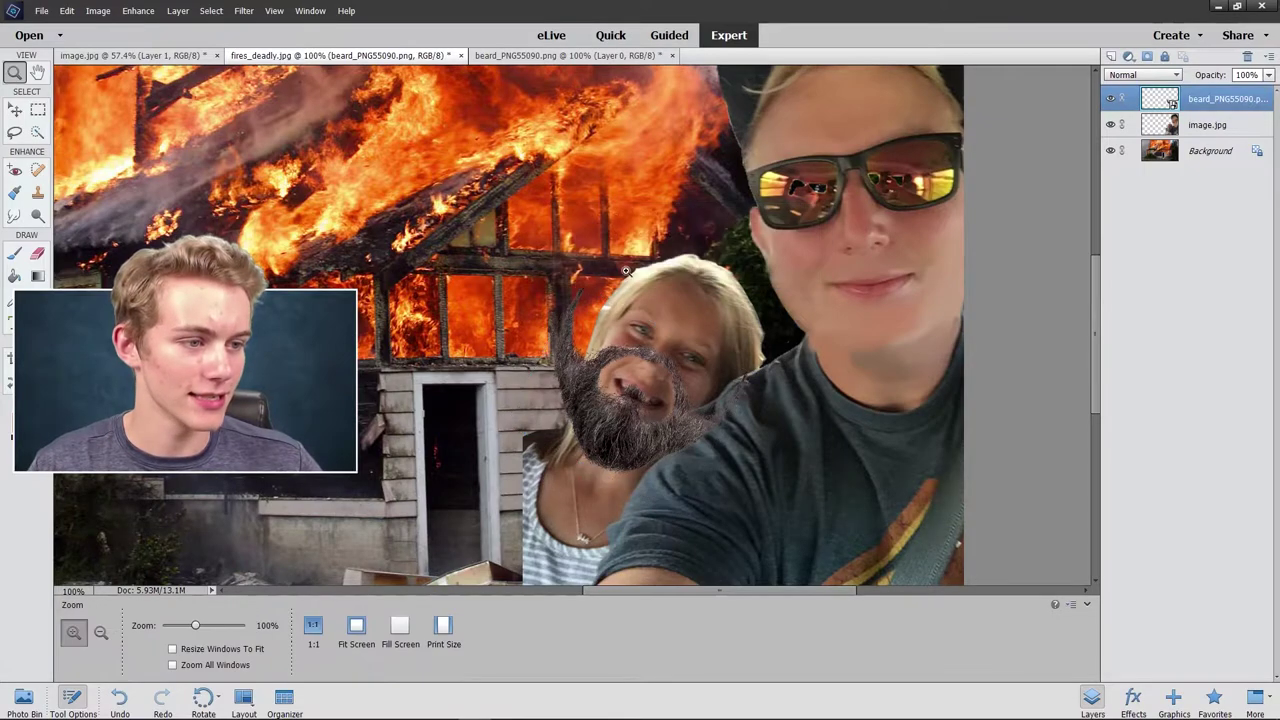
click(657, 391)
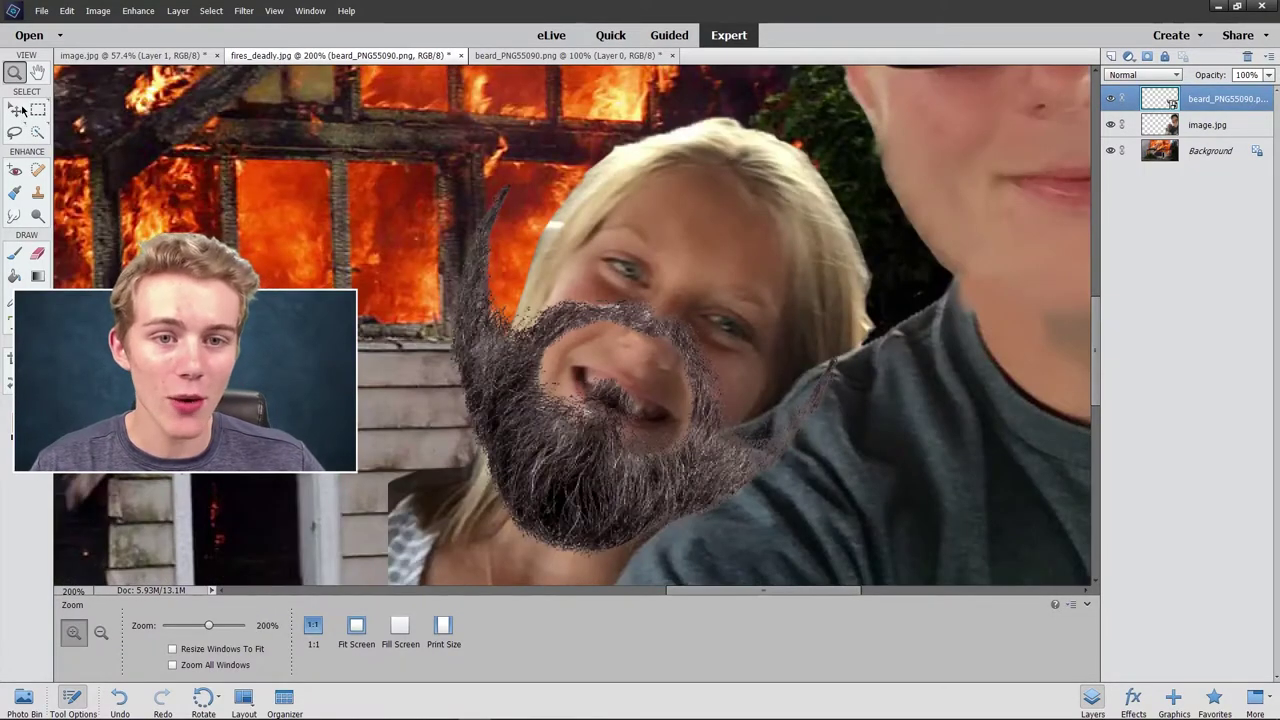
key(v)
mouse_move(540, 245)
mouse_down()
mouse_move(607, 428)
mouse_move(605, 415)
mouse_up()
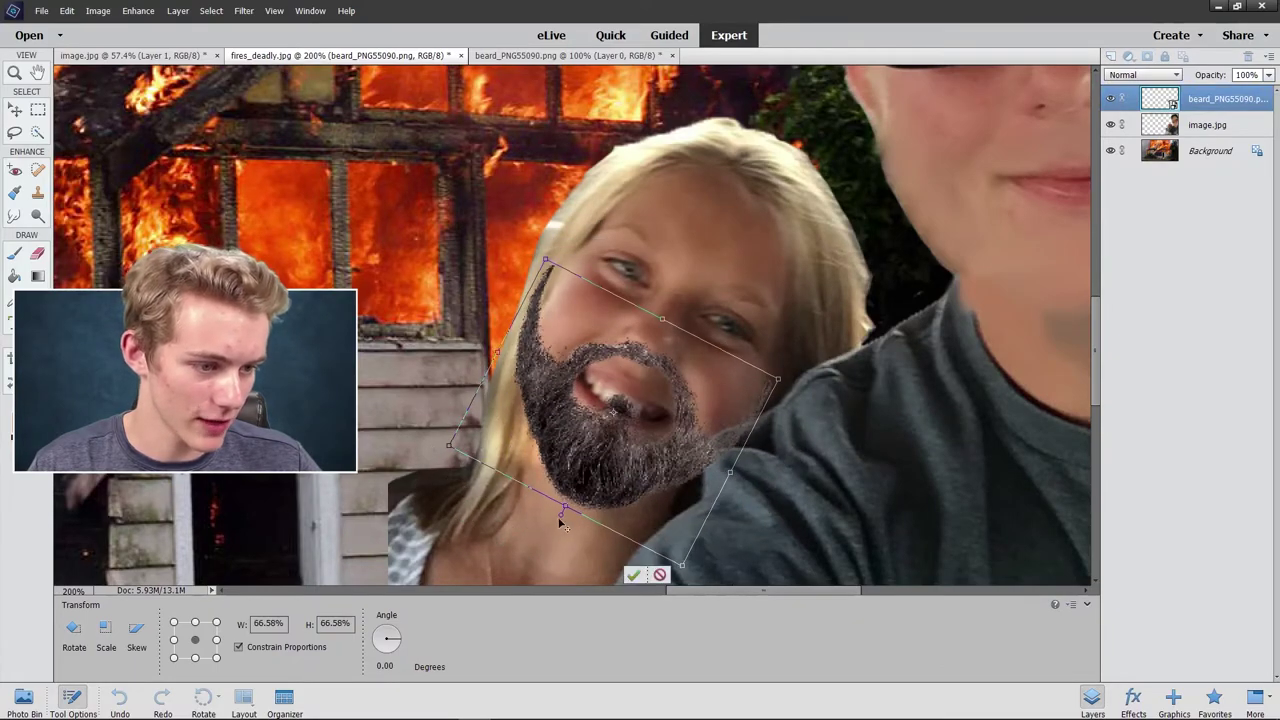
click(634, 576)
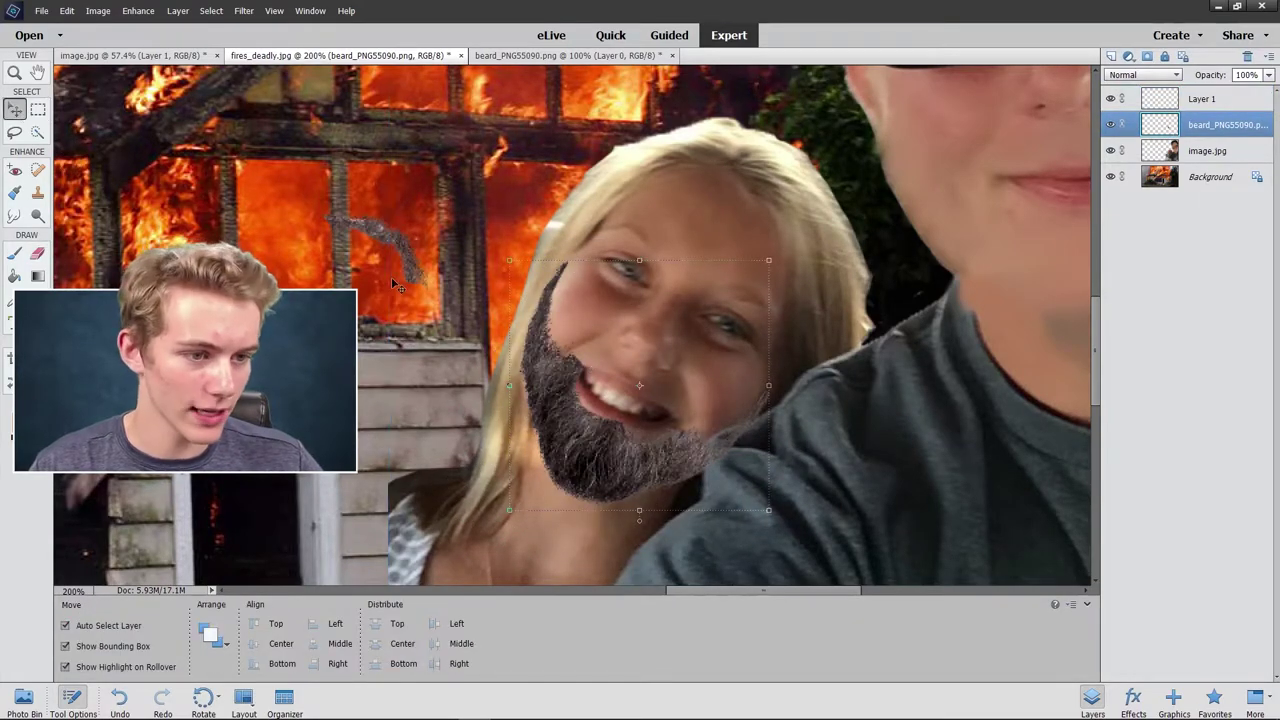
Move Layer 1's grey stroke onto the girl's upper lip and enlarge it as a mustache.
click(391, 277)
click(1180, 104)
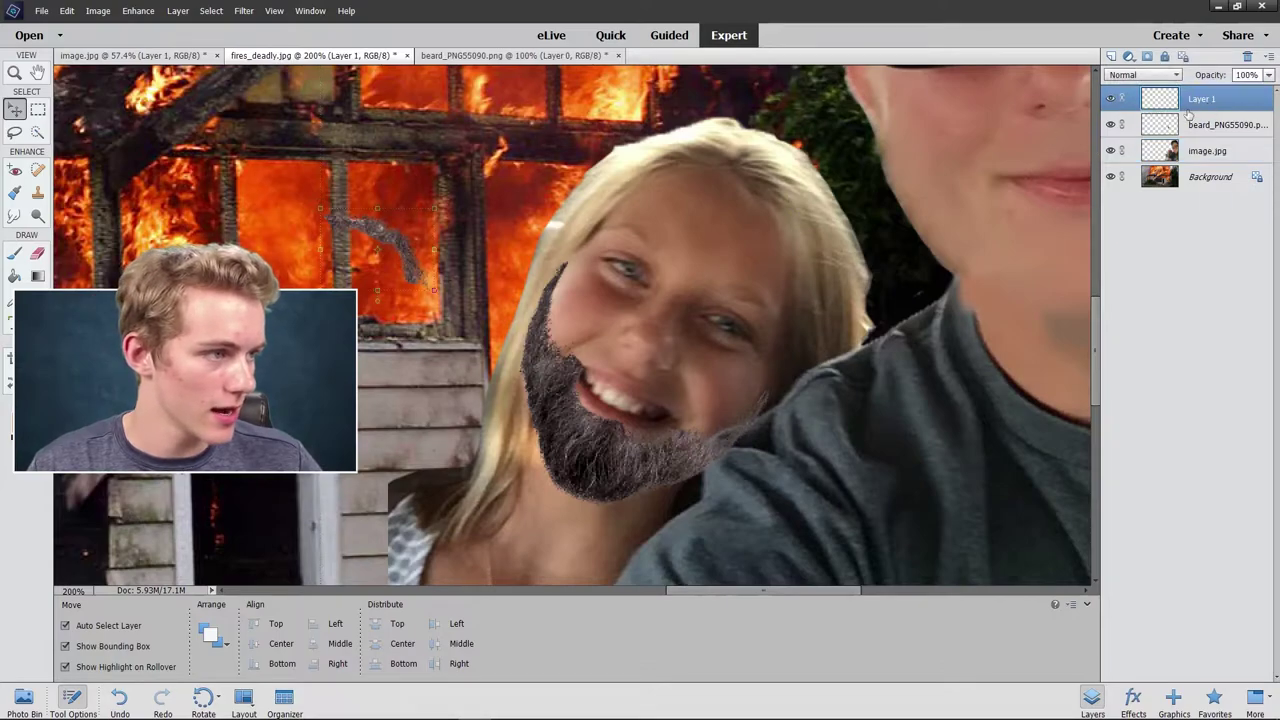
drag(398, 226, 631, 334)
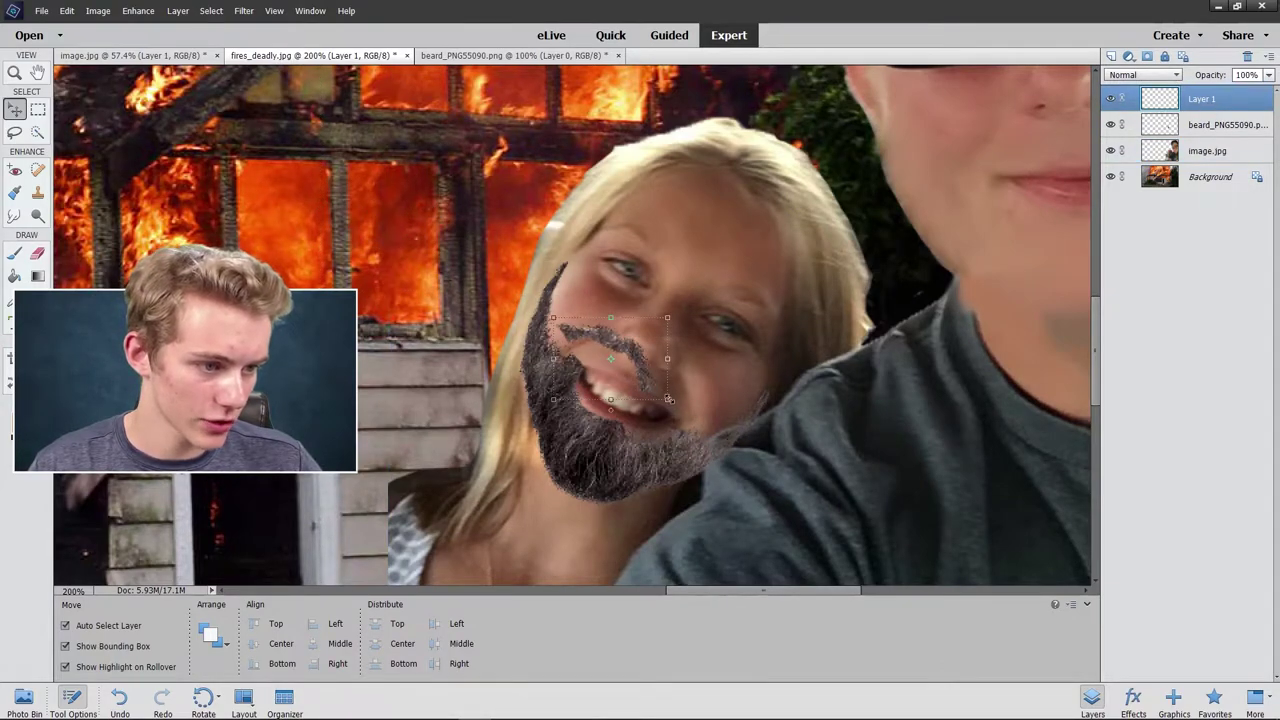
mouse_move(668, 399)
mouse_down()
mouse_move(700, 424)
mouse_move(672, 421)
mouse_up()
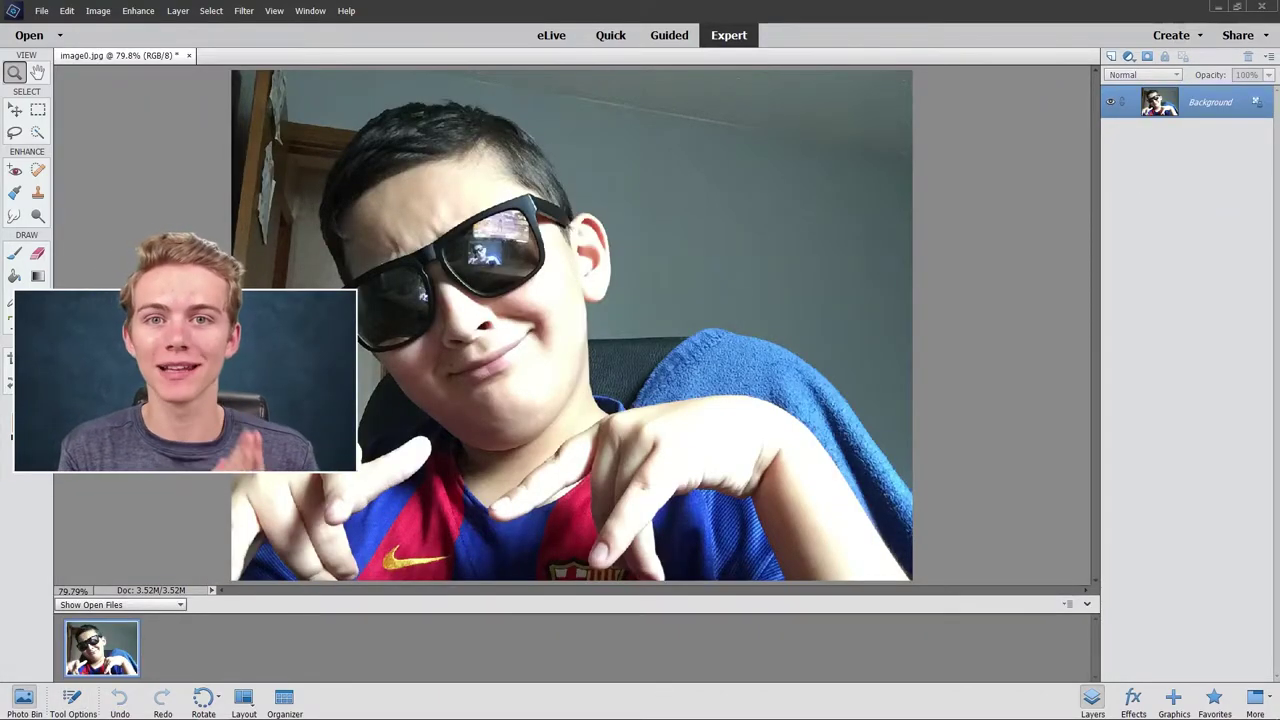
Undo a Magic Wand pick, then Quick-Select the boy's head, ear, cheek and left hand.
click(39, 133)
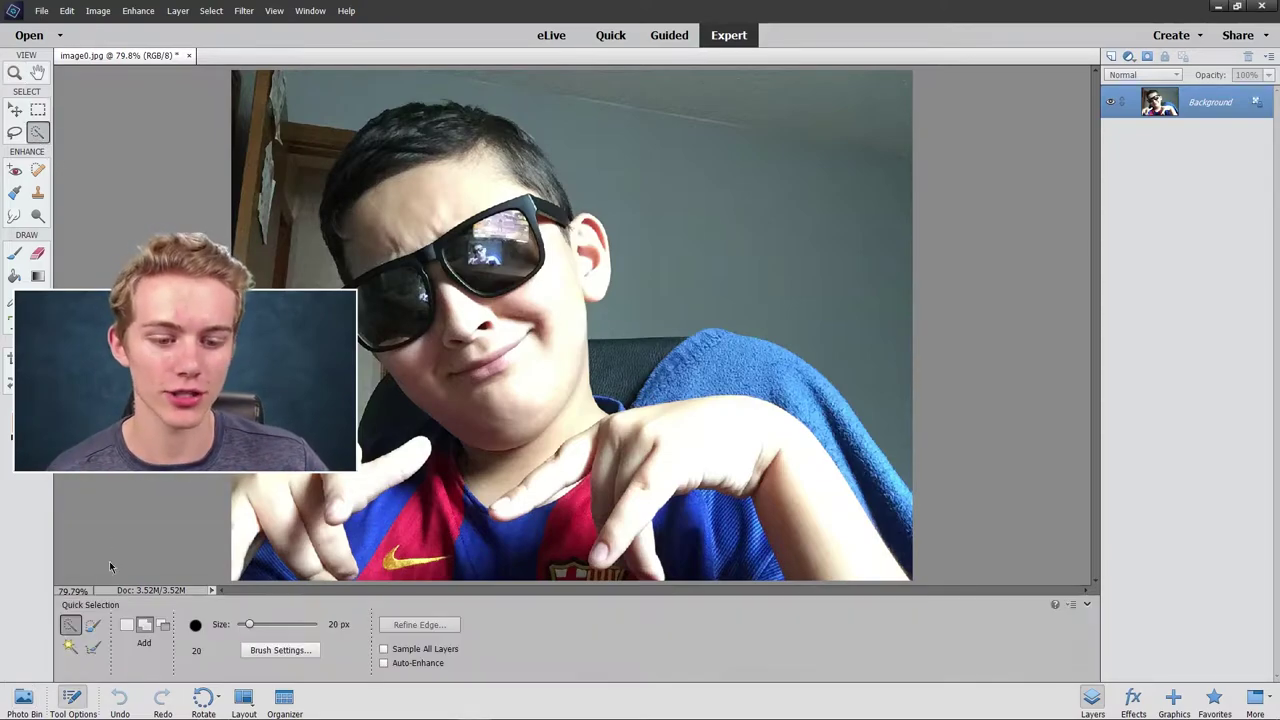
click(70, 649)
click(443, 260)
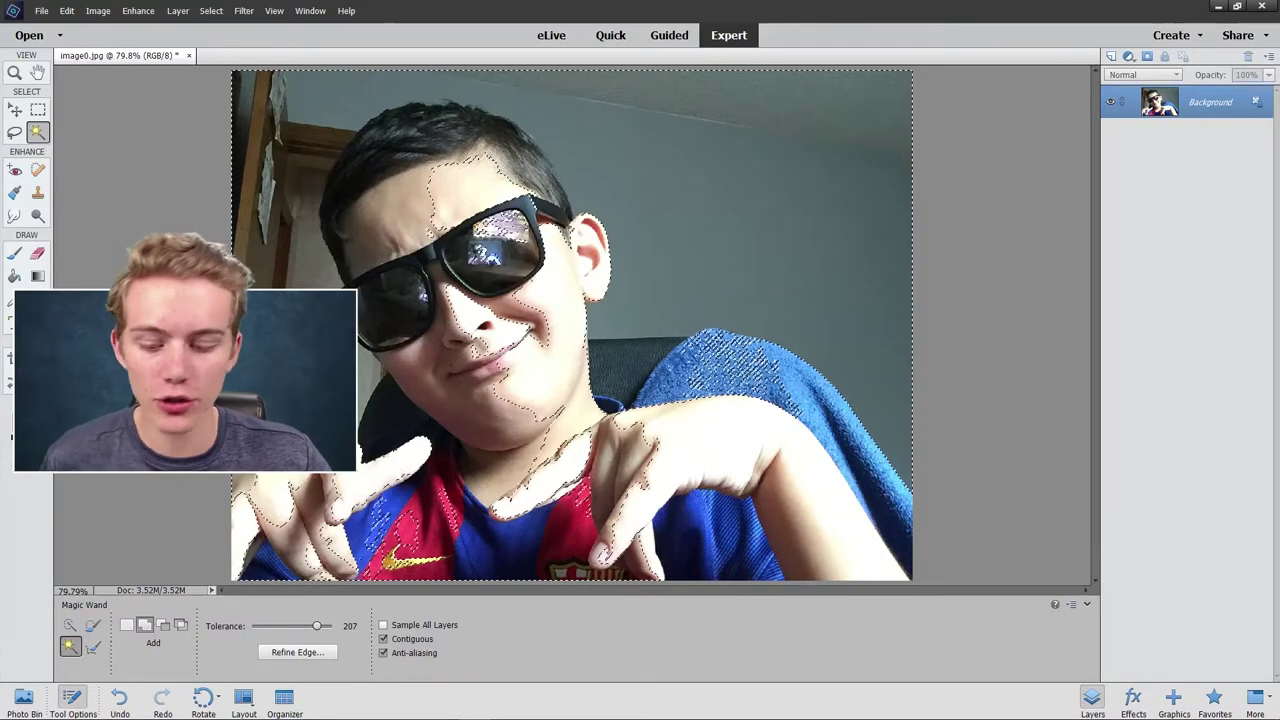
key(ctrl+z)
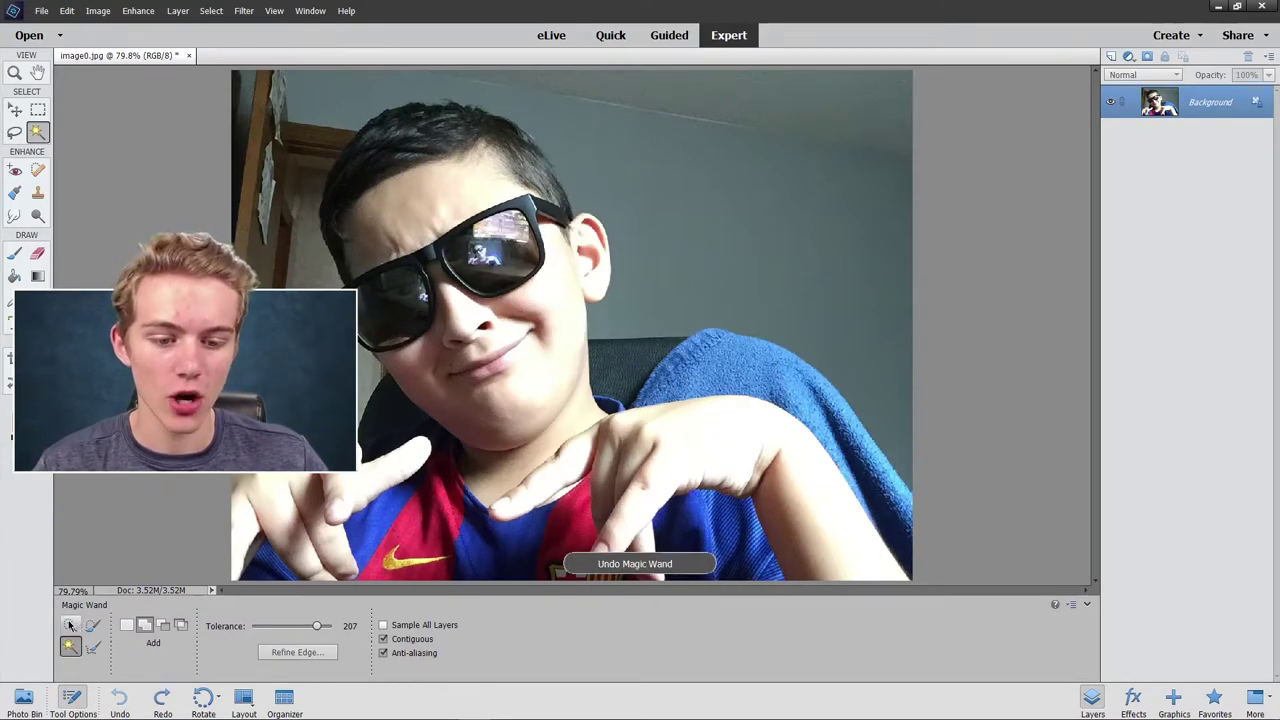
click(70, 625)
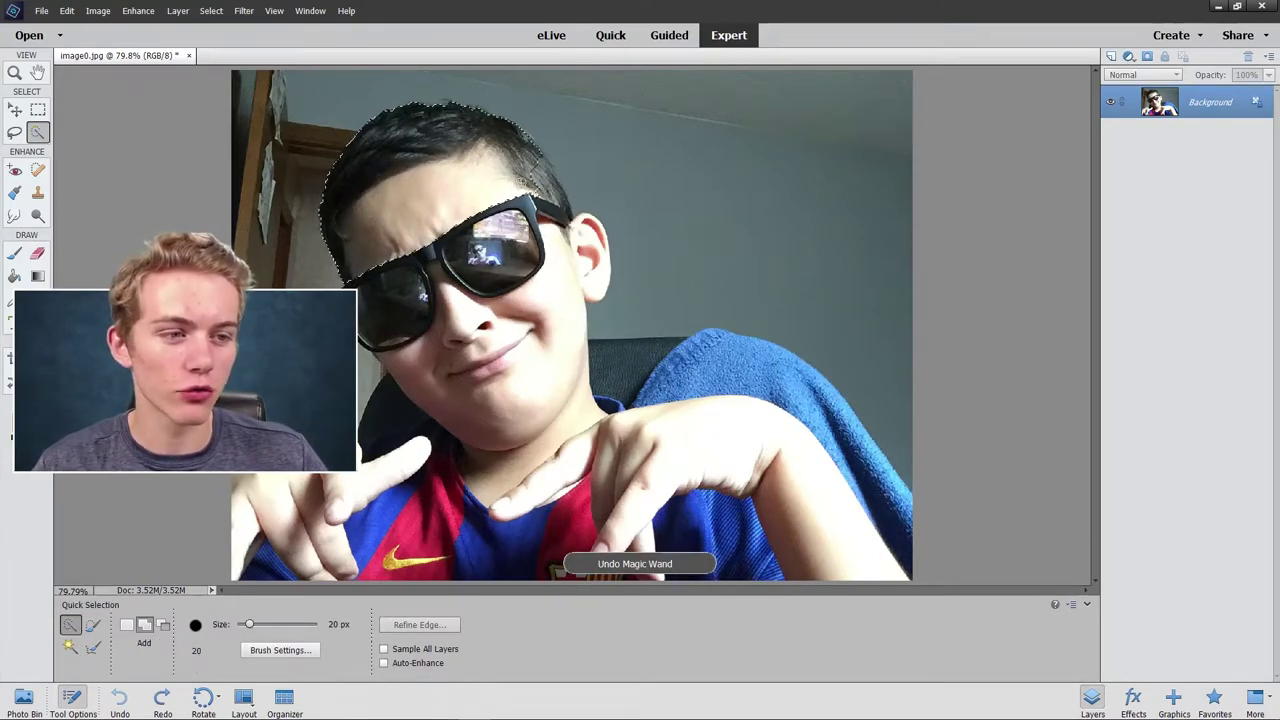
drag(588, 255, 548, 288)
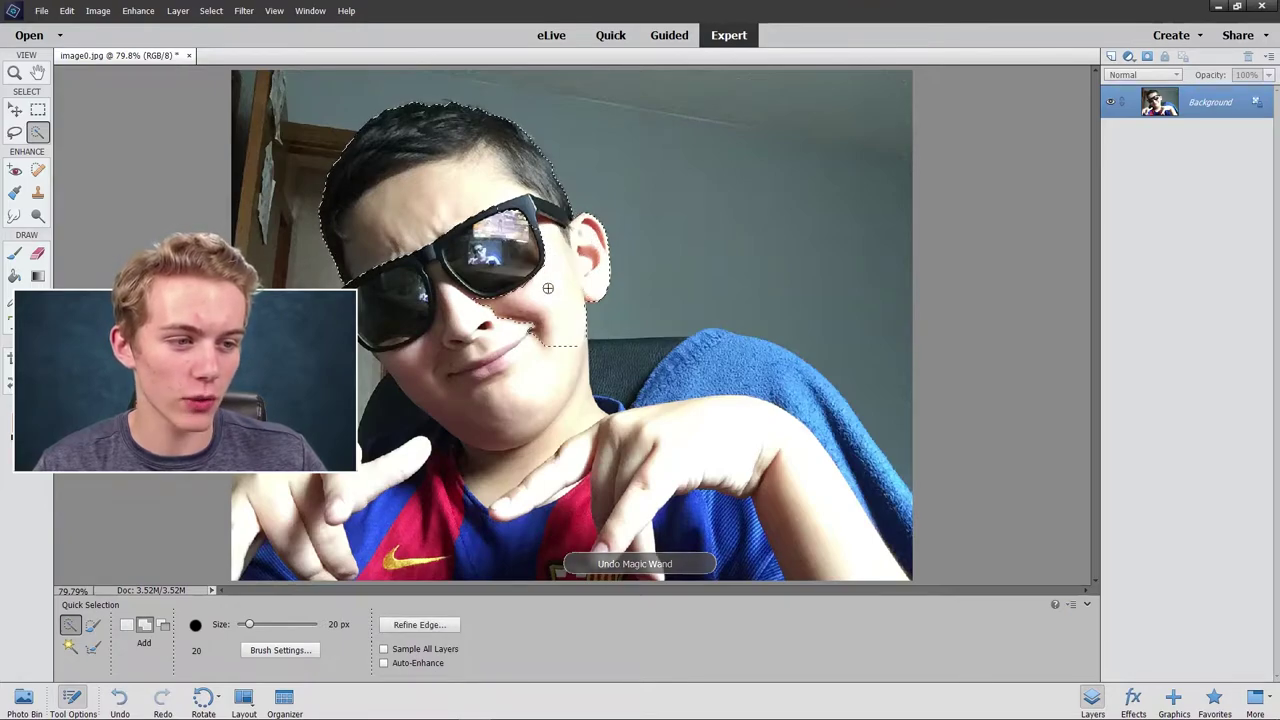
drag(396, 488, 300, 494)
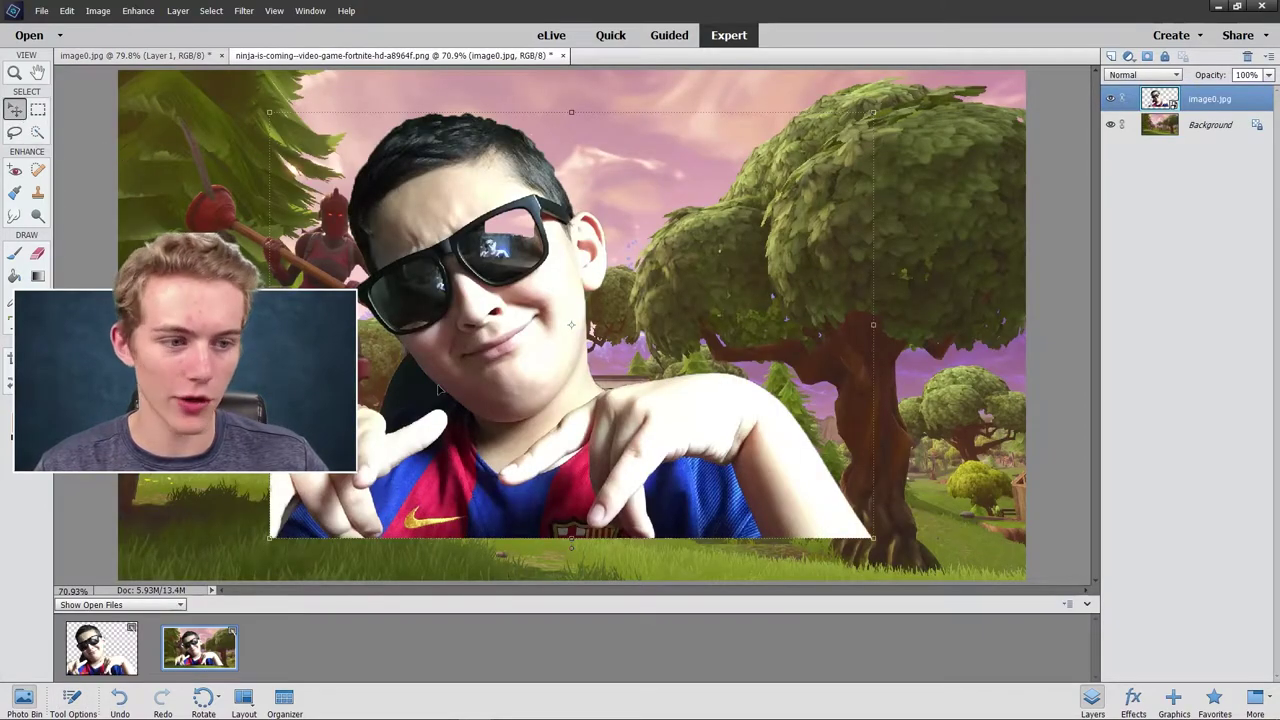
Position the boy cut-out and place the Victory Royale graphic at the upper right.
drag(439, 390, 670, 446)
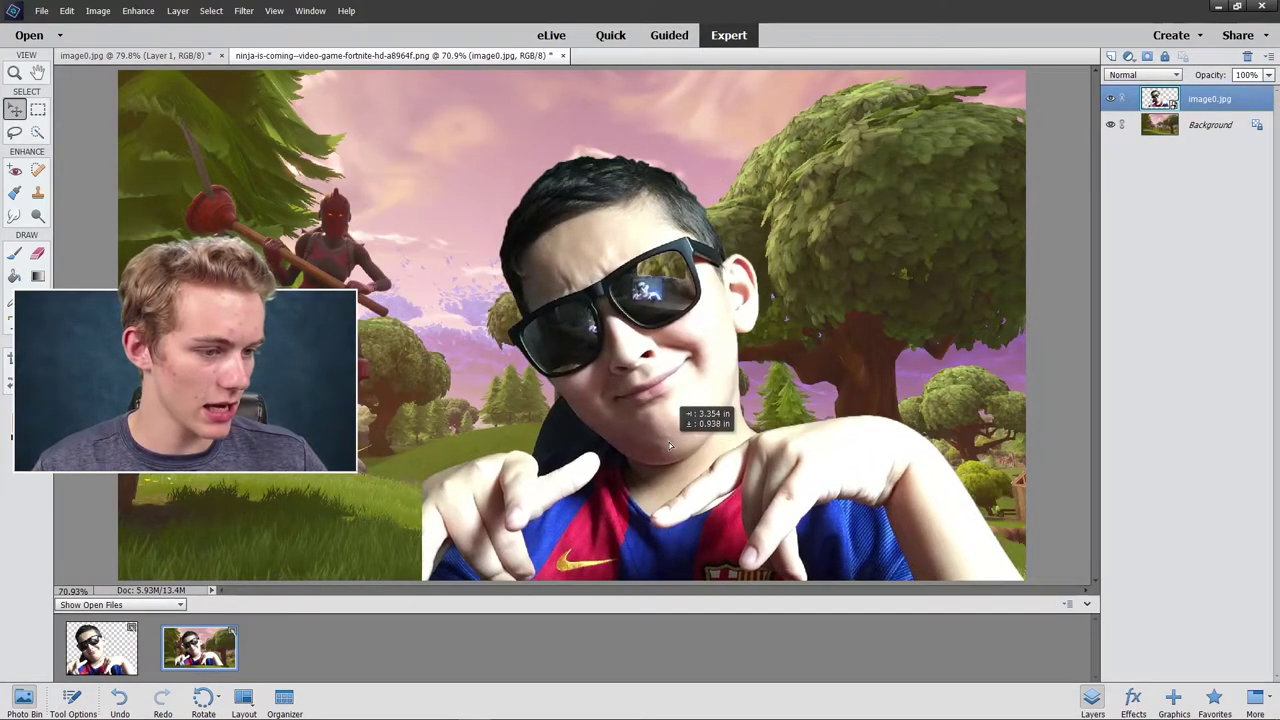
drag(670, 446, 361, 448)
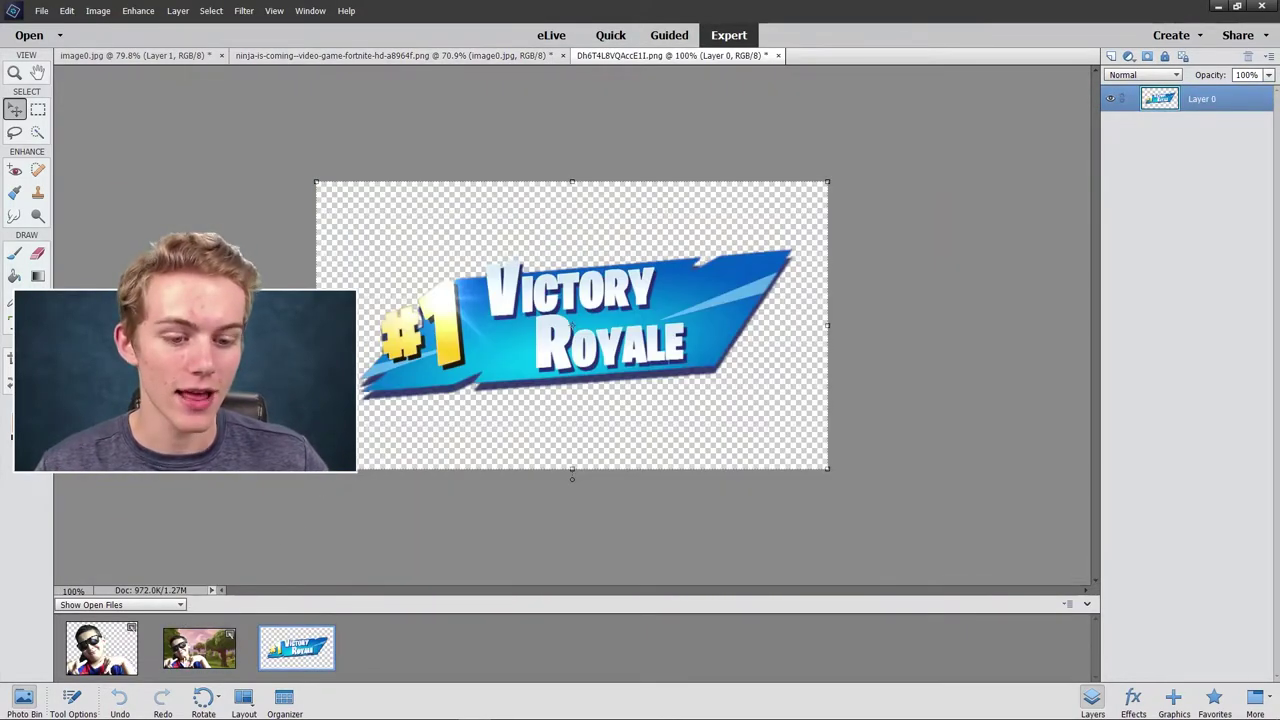
mouse_move(572, 325)
mouse_down()
mouse_move(199, 648)
mouse_move(457, 297)
mouse_up()
drag(760, 222, 957, 95)
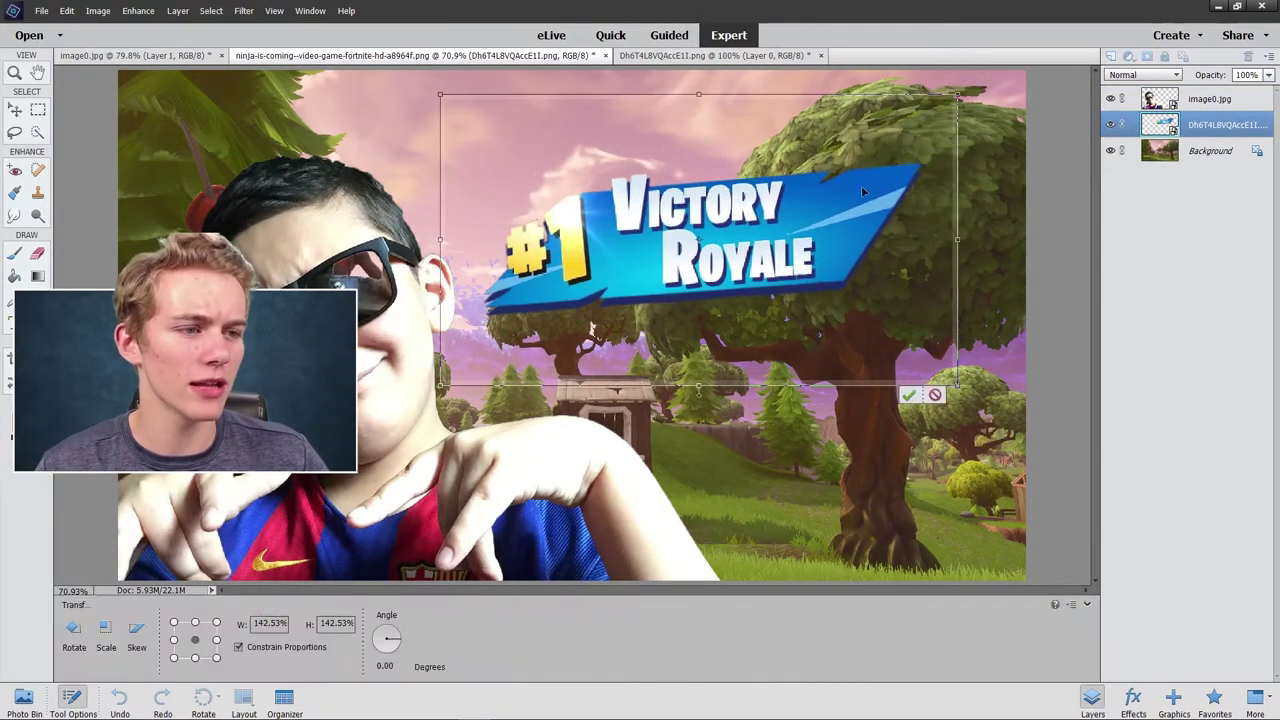
click(908, 394)
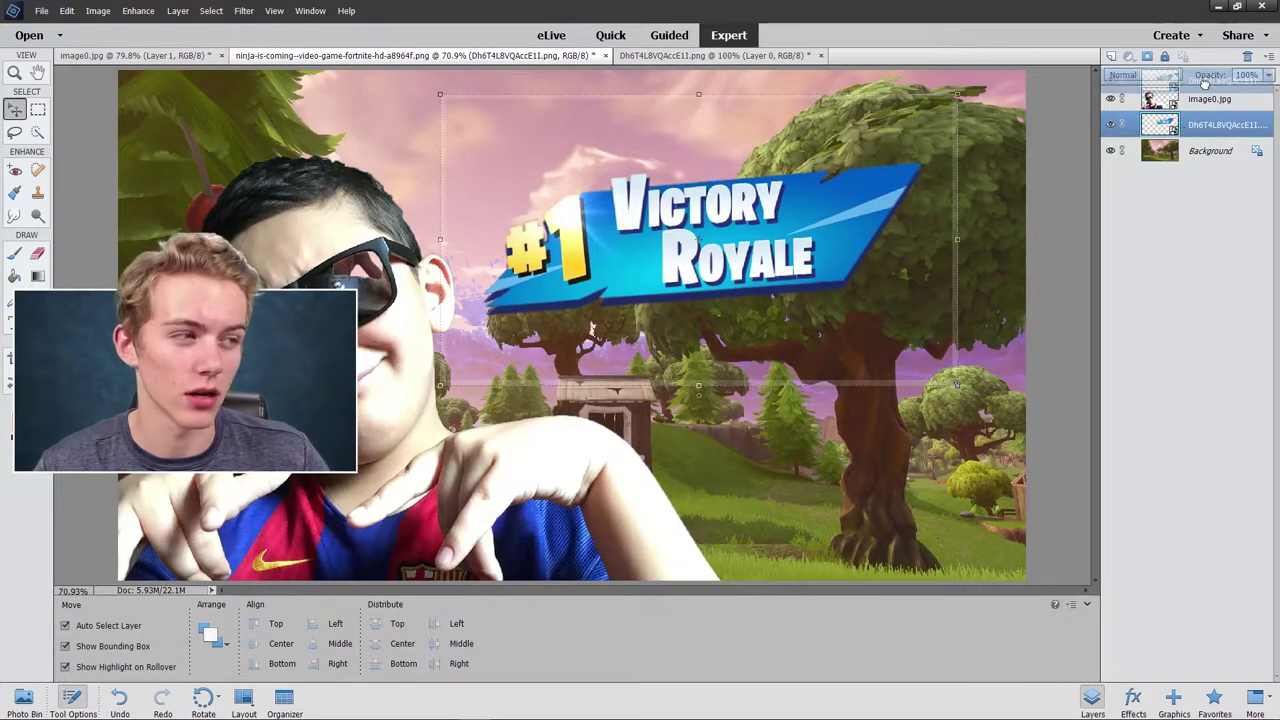
Stack Victory Royale above the boy layer, enlarge it to 110% and reposition it.
drag(1205, 128, 1205, 96)
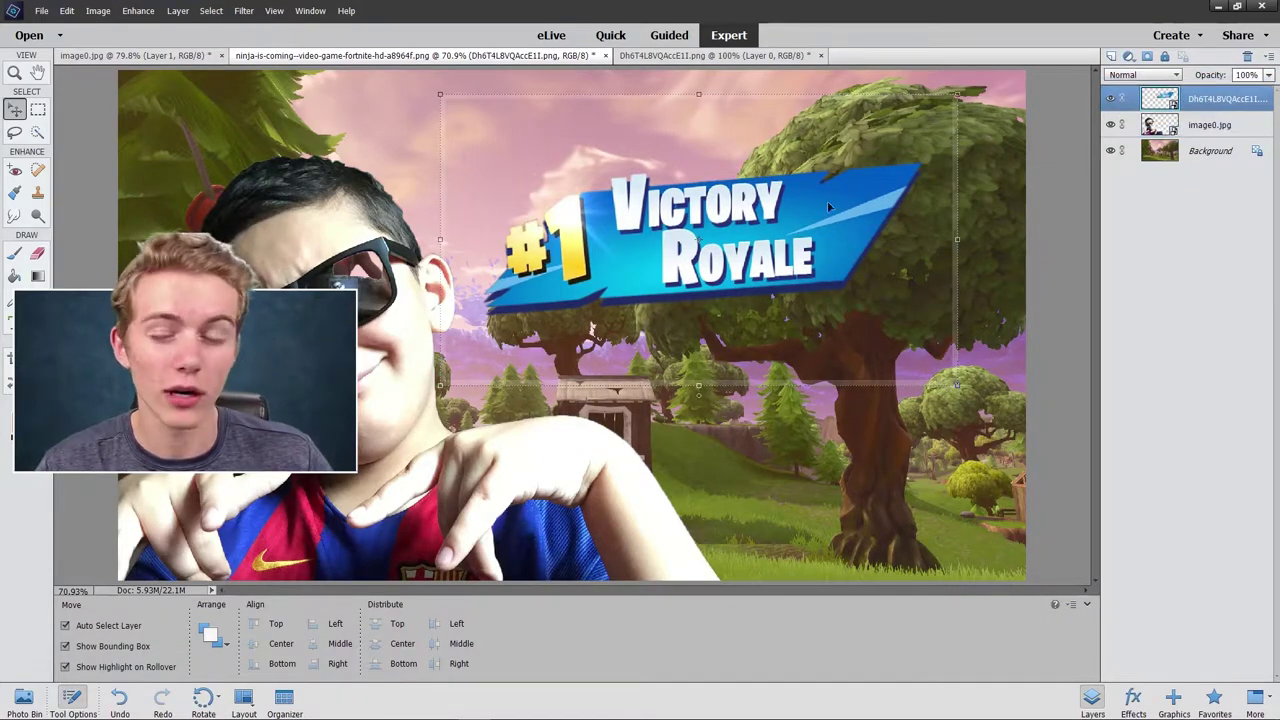
drag(958, 95, 1006, 80)
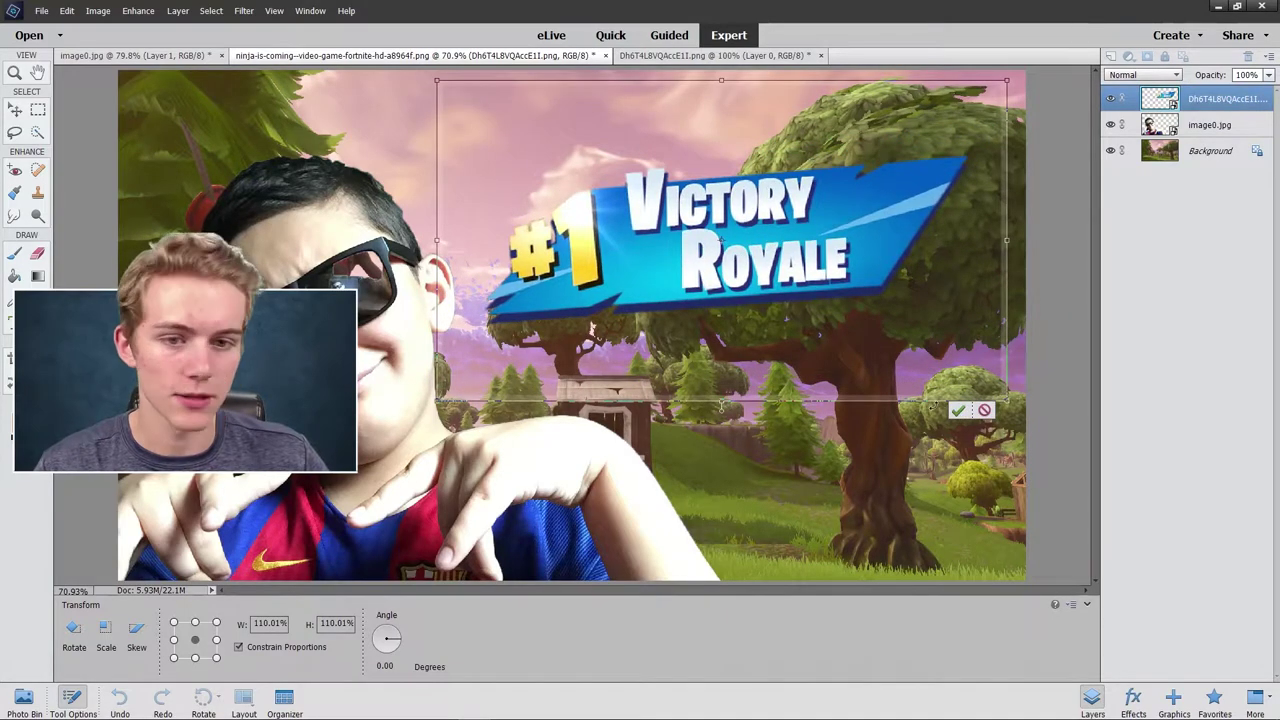
click(947, 408)
drag(691, 393, 728, 327)
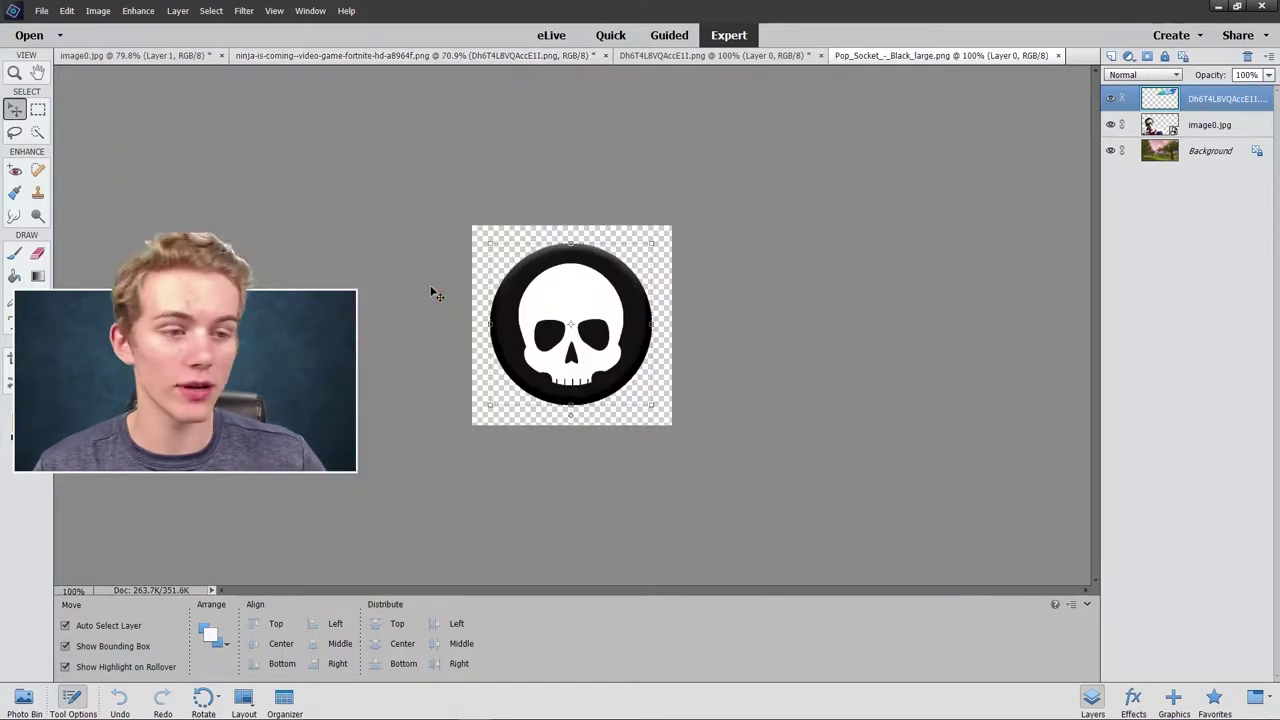
Add the skull badge and a 20040 text layer beside it, enlarged and tilted slightly clockwise.
click(24, 698)
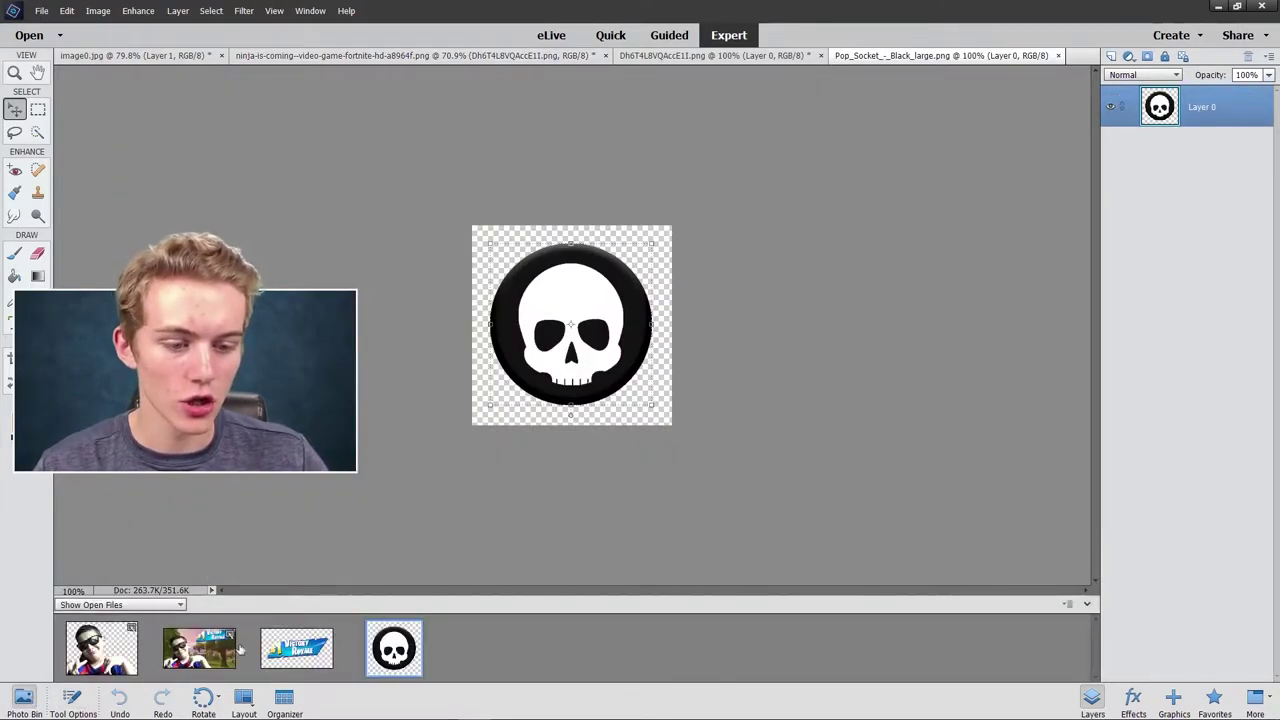
drag(240, 650, 846, 376)
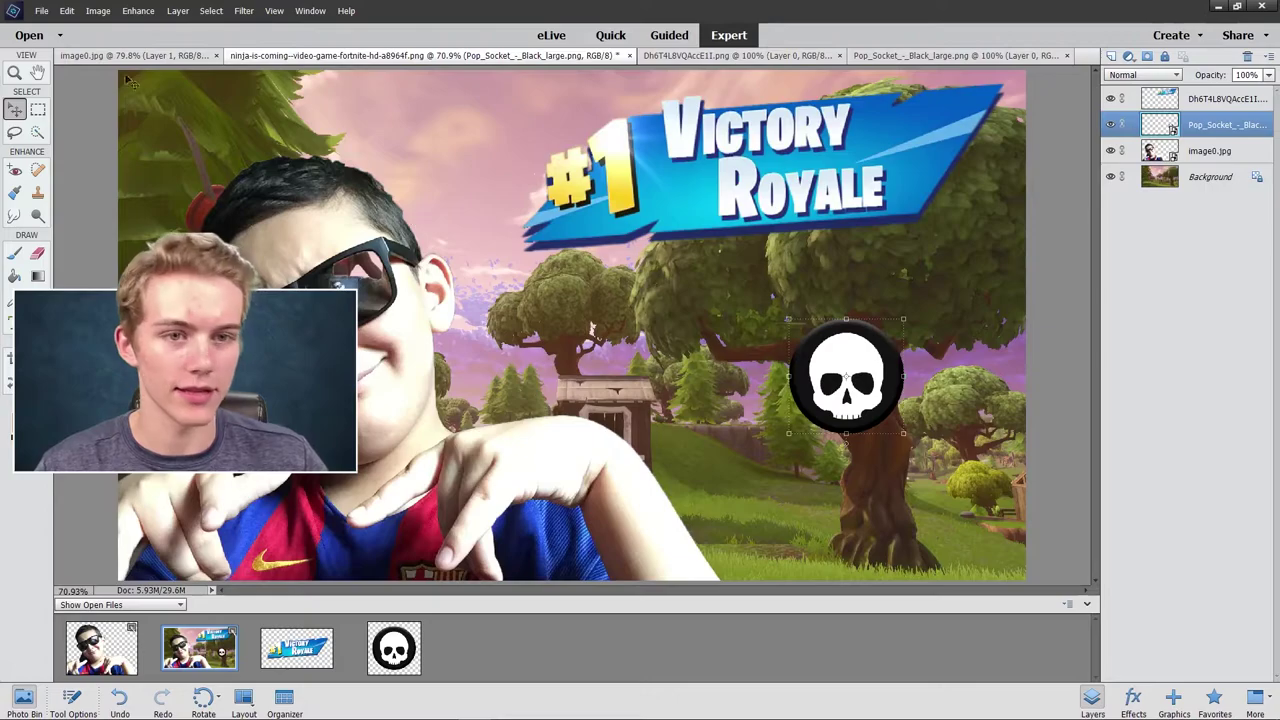
key(t)
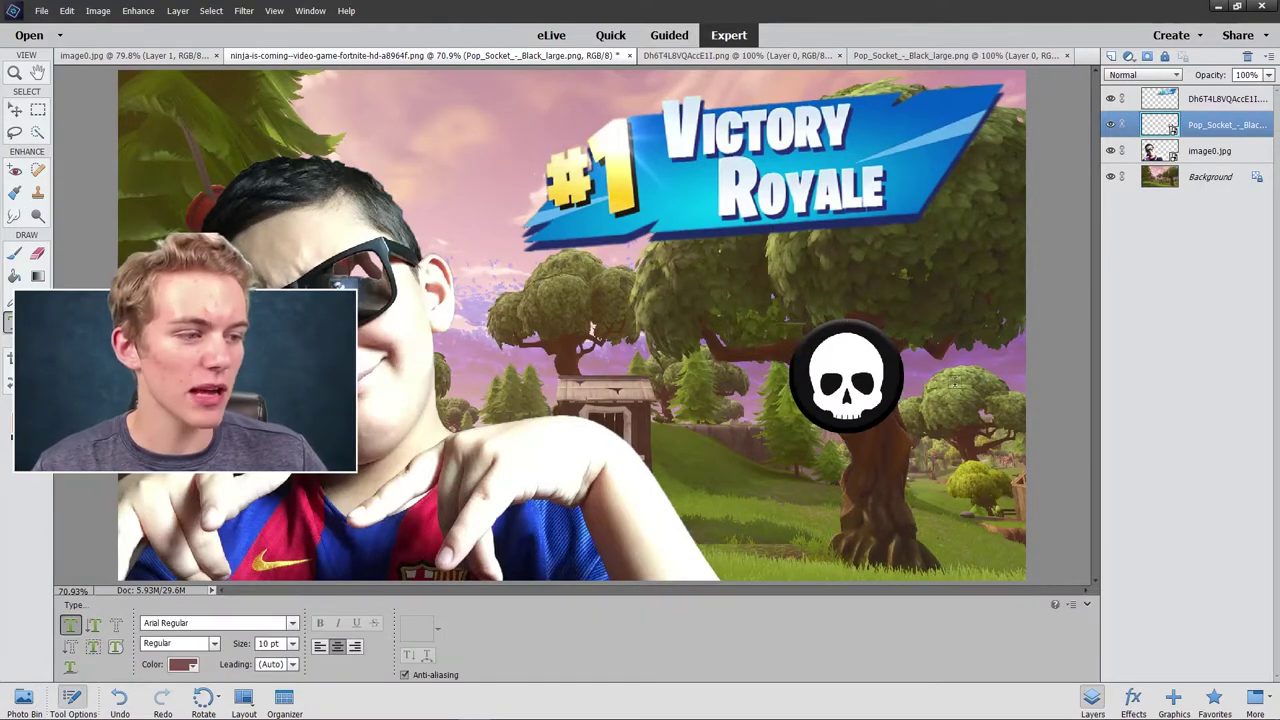
click(950, 398)
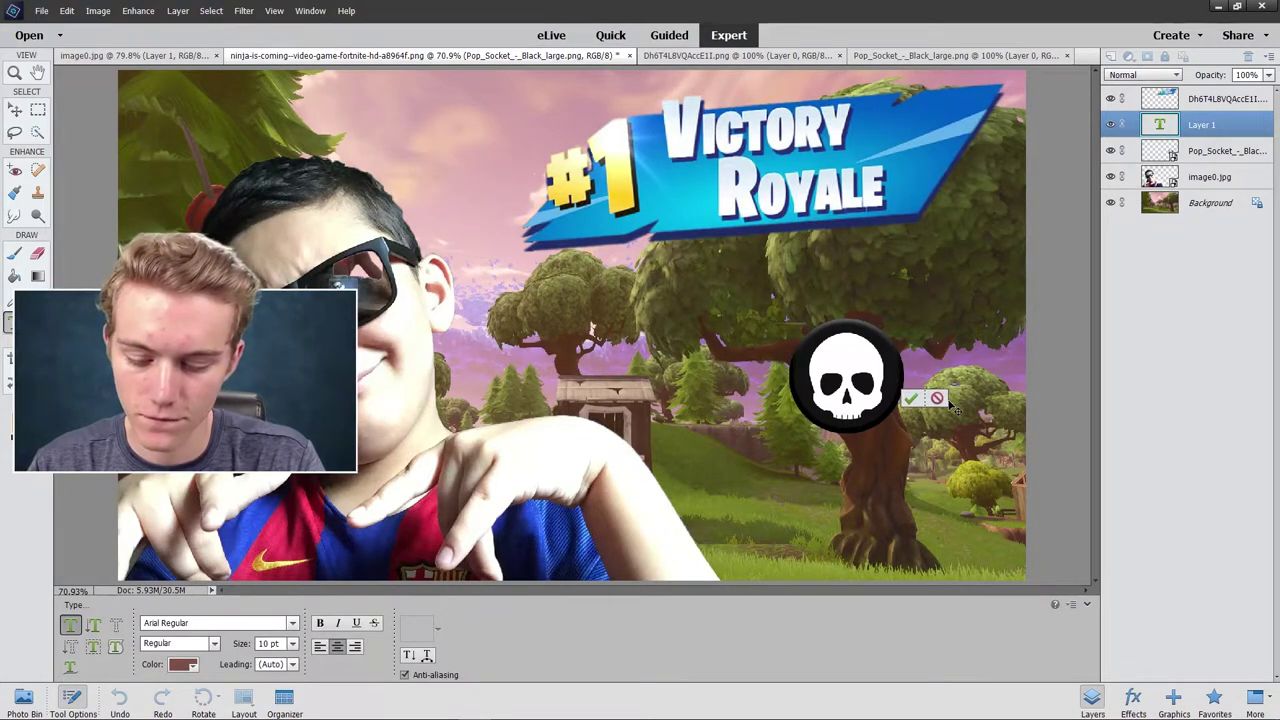
click(913, 400)
key(v)
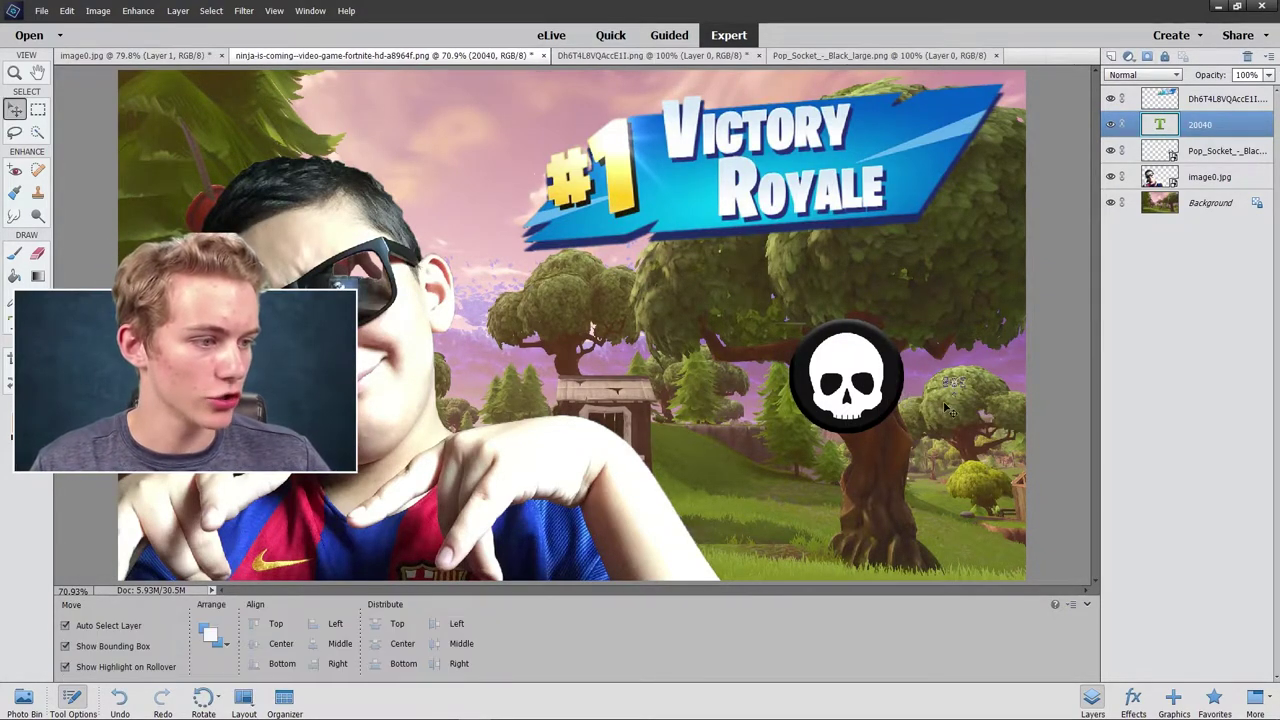
mouse_move(966, 386)
mouse_down()
mouse_move(1018, 378)
mouse_move(975, 382)
mouse_move(1020, 352)
mouse_up()
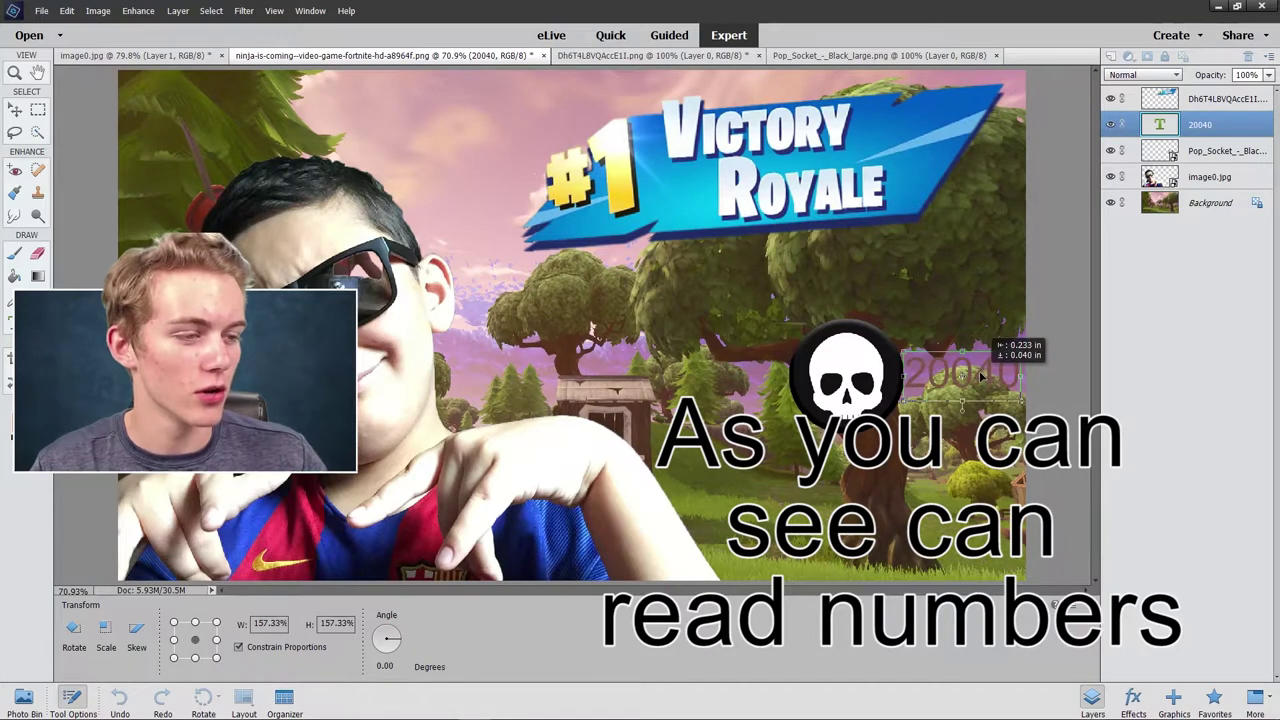
drag(866, 400, 858, 385)
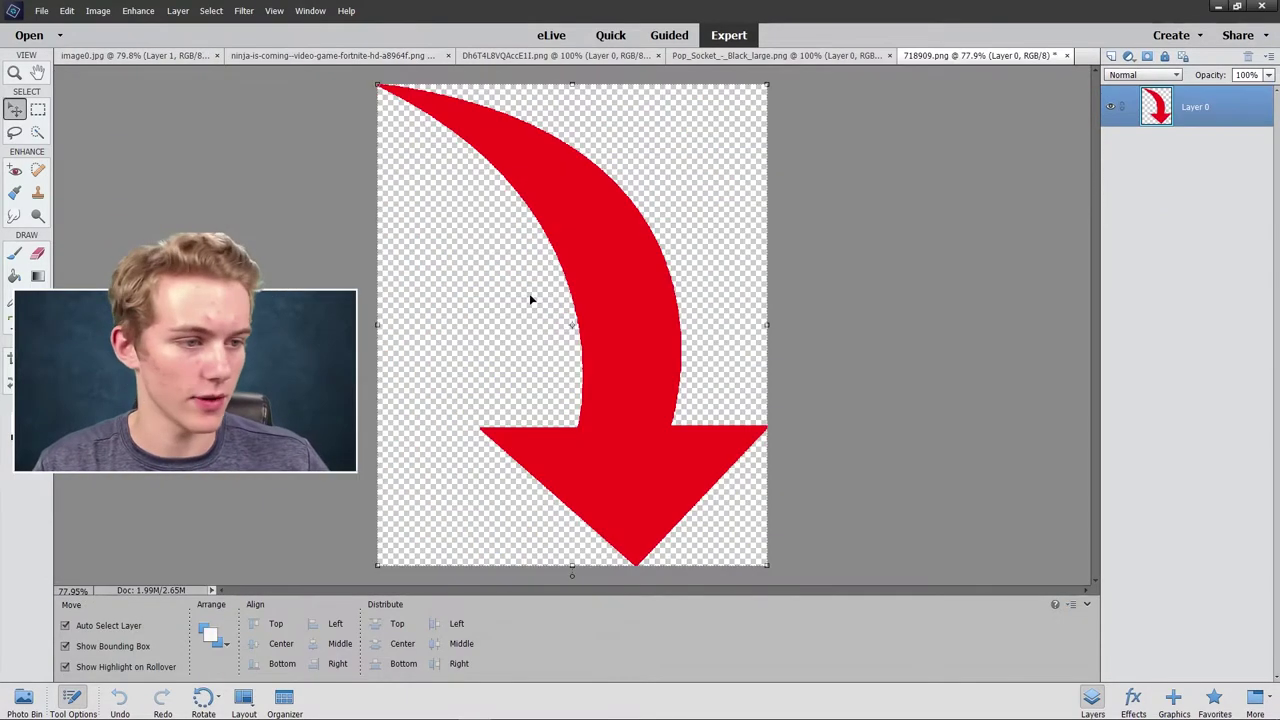
Bring the red arrow into the Fortnite composite, rotate it and flip it vertically.
click(24, 697)
click(200, 648)
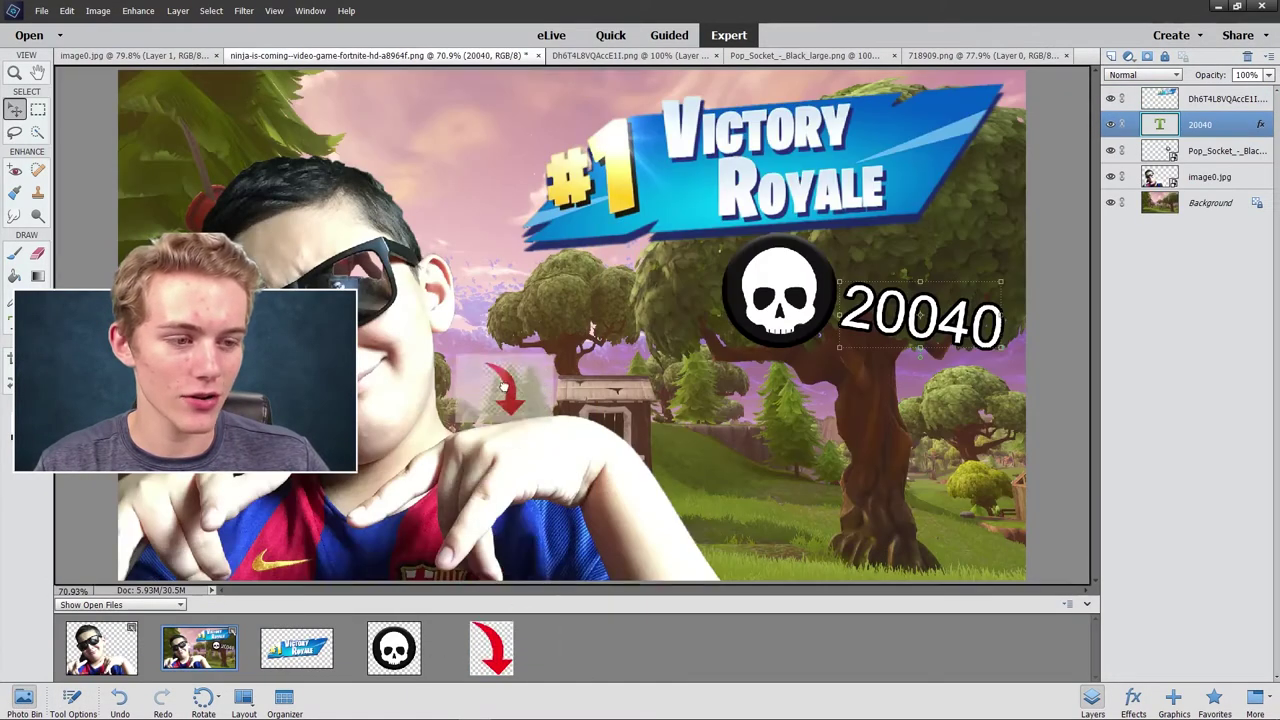
drag(491, 648, 610, 367)
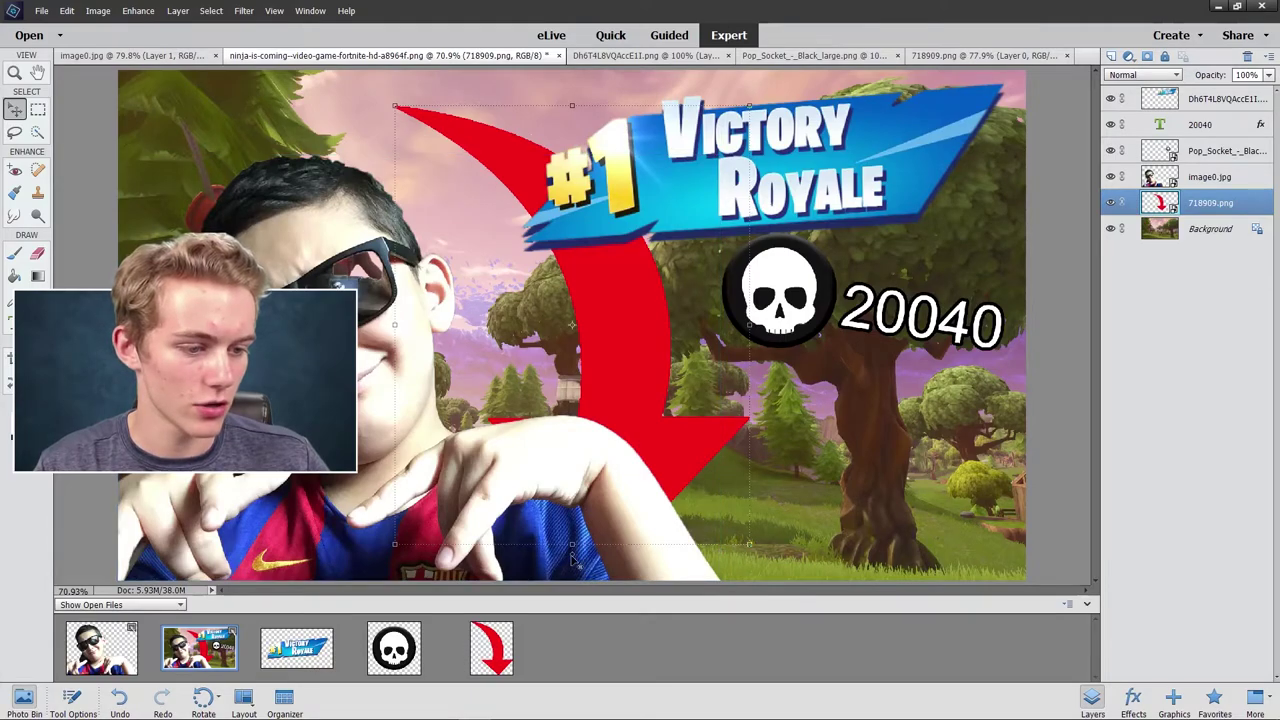
mouse_move(570, 563)
mouse_down()
mouse_move(535, 103)
mouse_move(510, 110)
mouse_up()
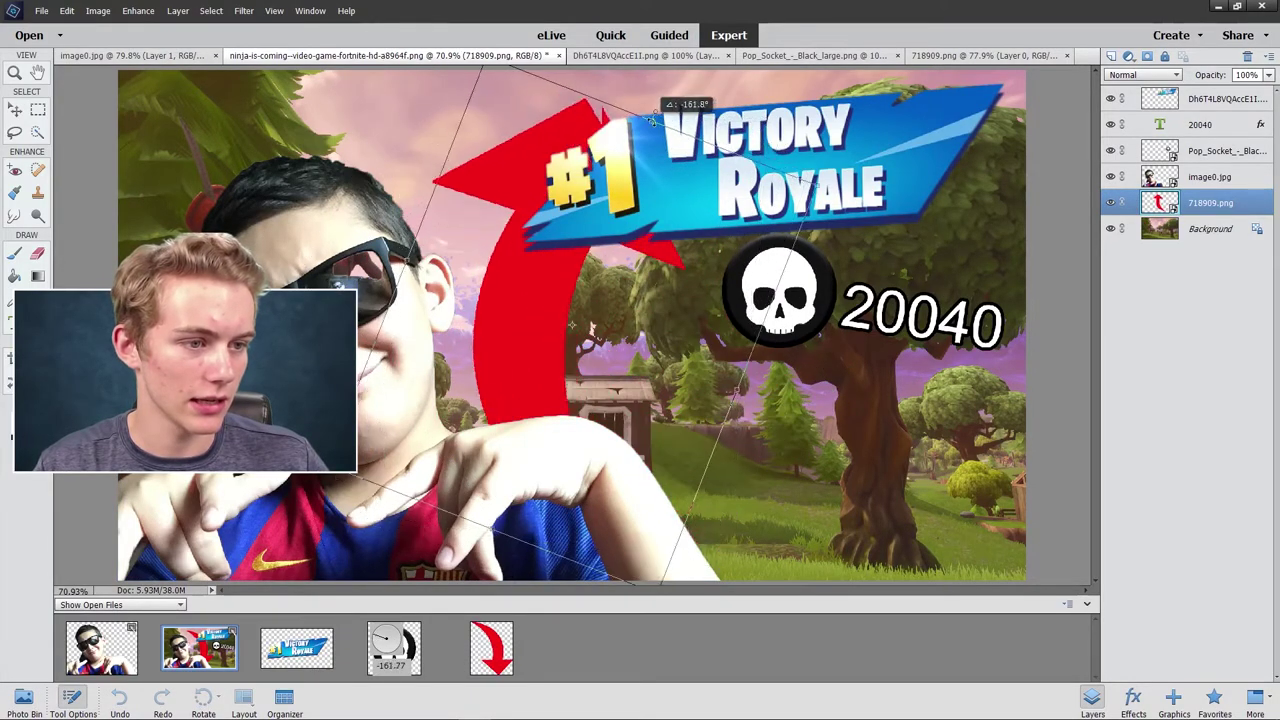
right_click(628, 325)
click(675, 486)
mouse_move(663, 340)
mouse_down()
mouse_move(702, 326)
mouse_move(687, 382)
mouse_up()
click(577, 565)
Rotate and reposition the arrow beside the skull, aiming it at the 20040 score.
drag(725, 100, 740, 240)
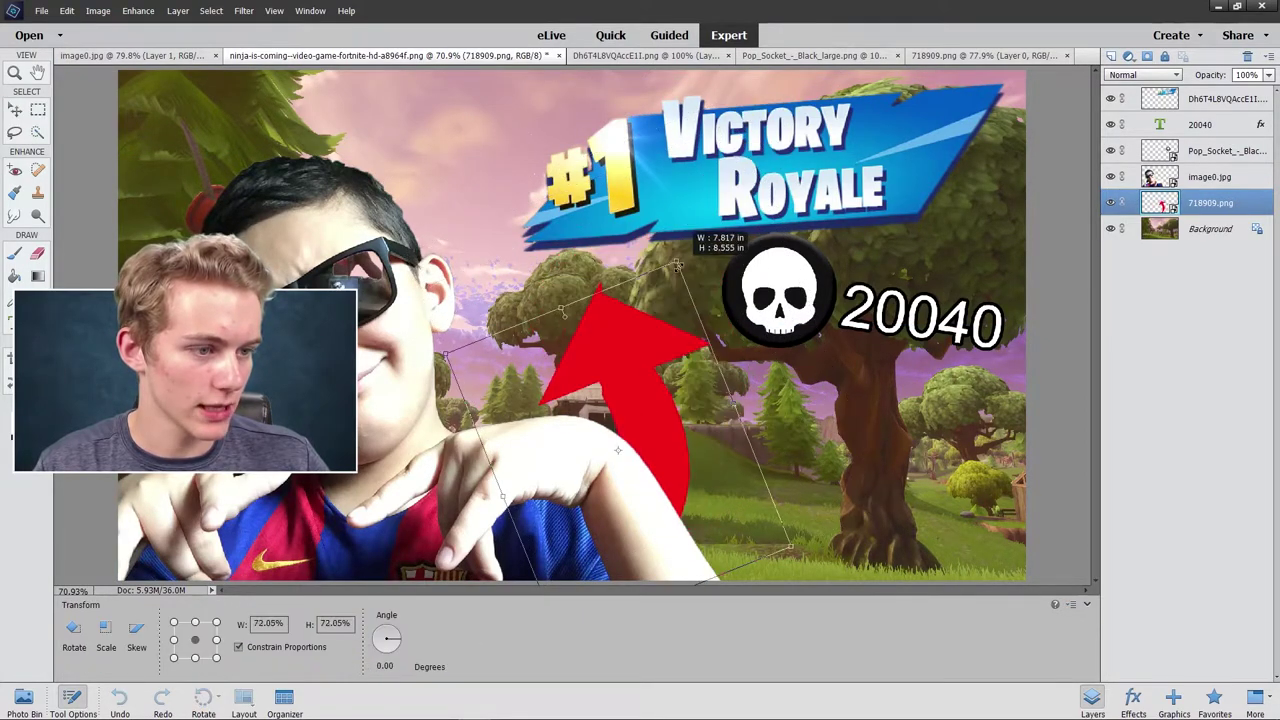
drag(577, 468, 787, 498)
drag(593, 328, 585, 350)
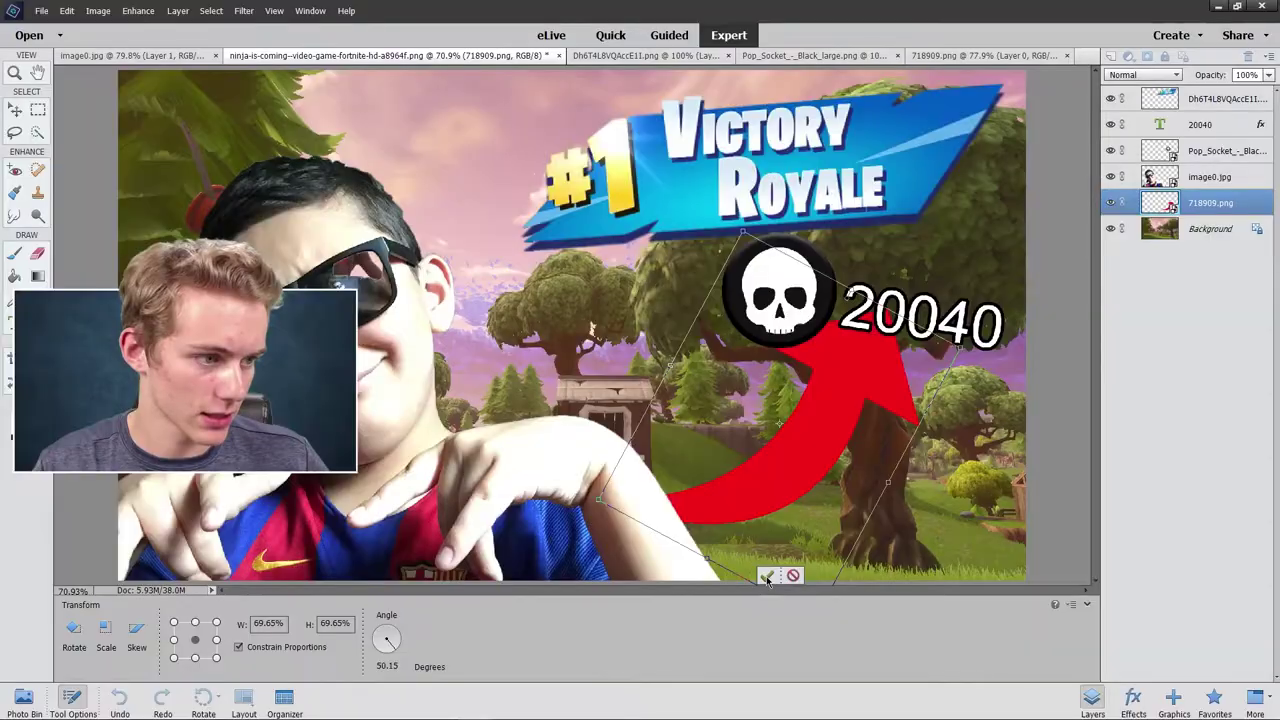
drag(820, 410, 762, 571)
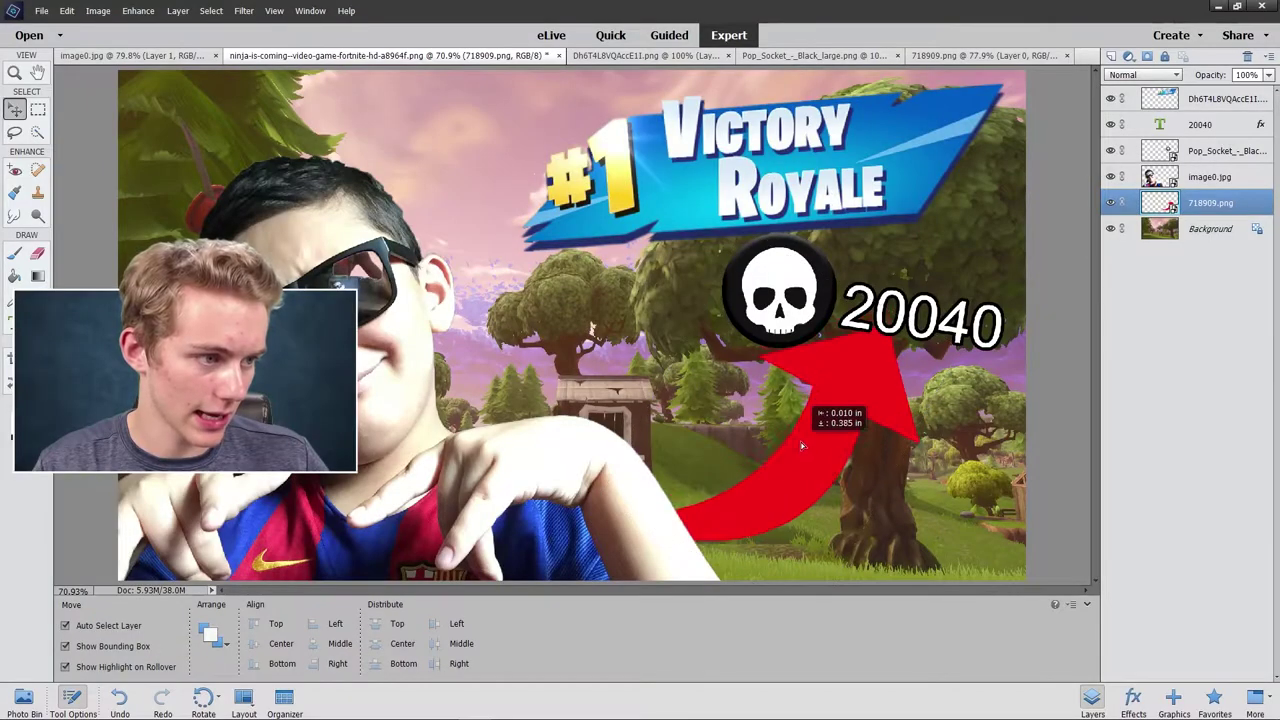
click(430, 120)
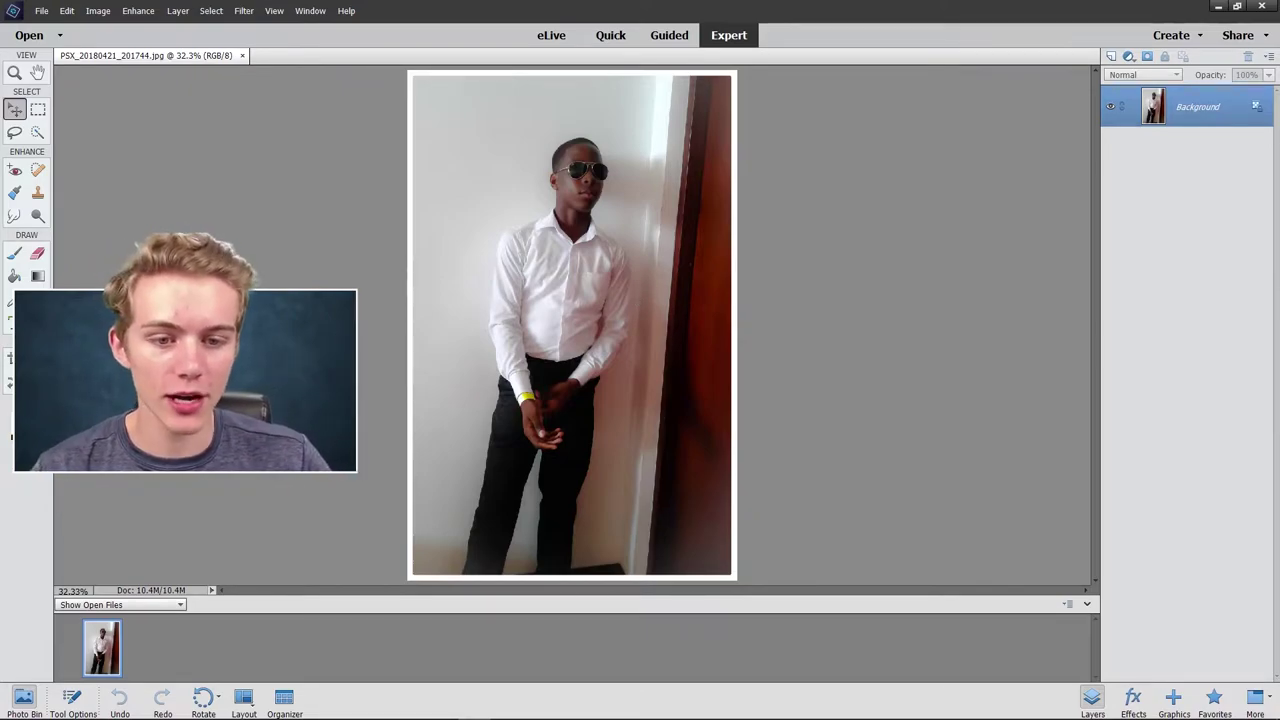
Quick-select the man's figure, including his sleeve and shoulder.
click(37, 132)
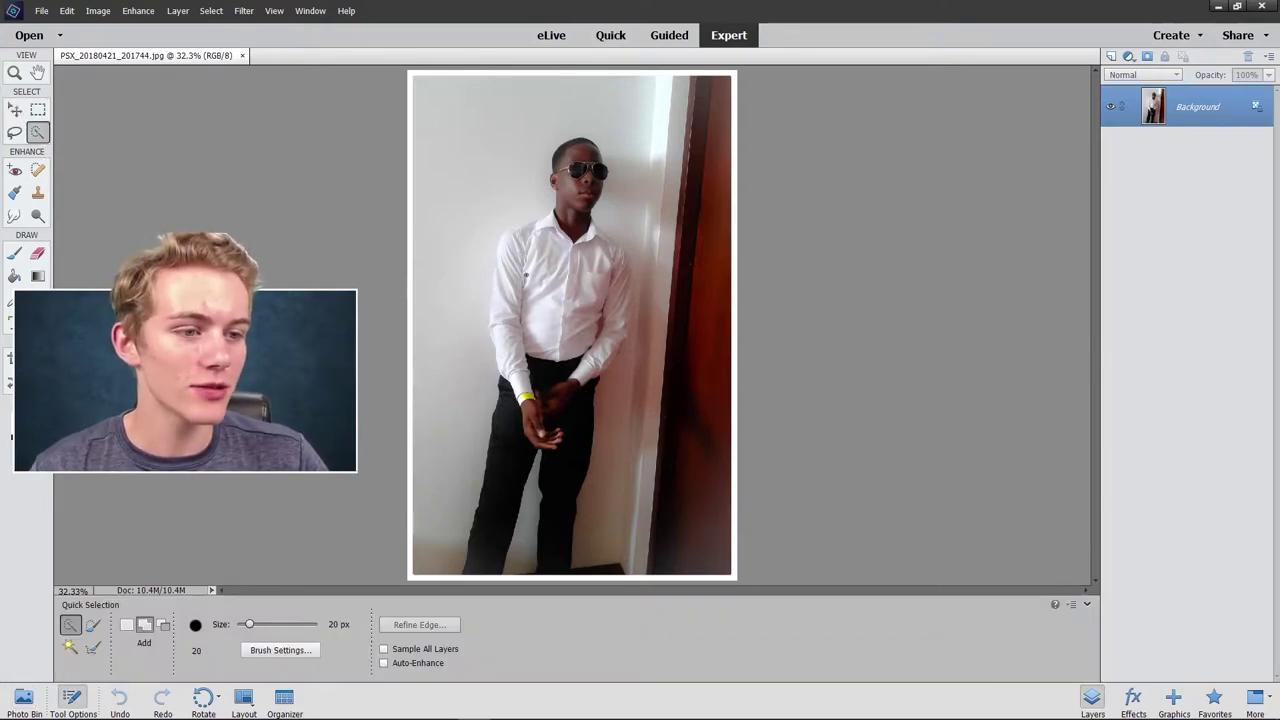
drag(515, 265, 503, 347)
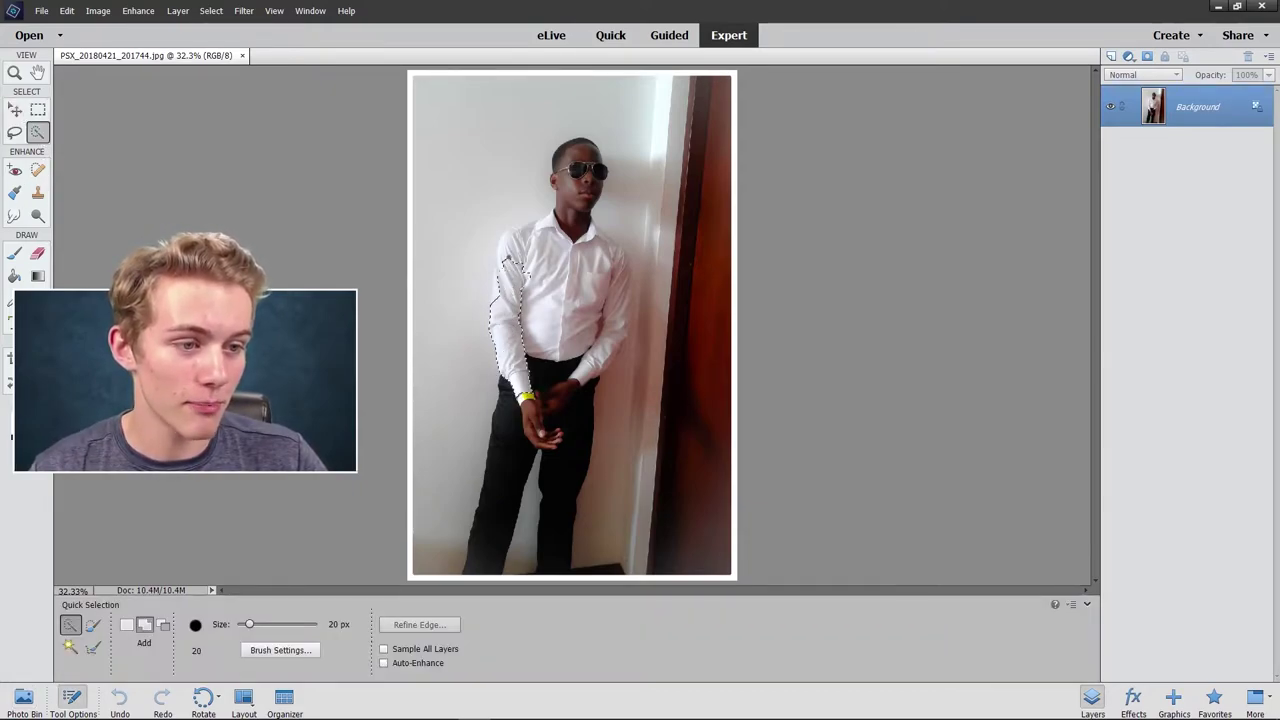
drag(504, 280, 516, 237)
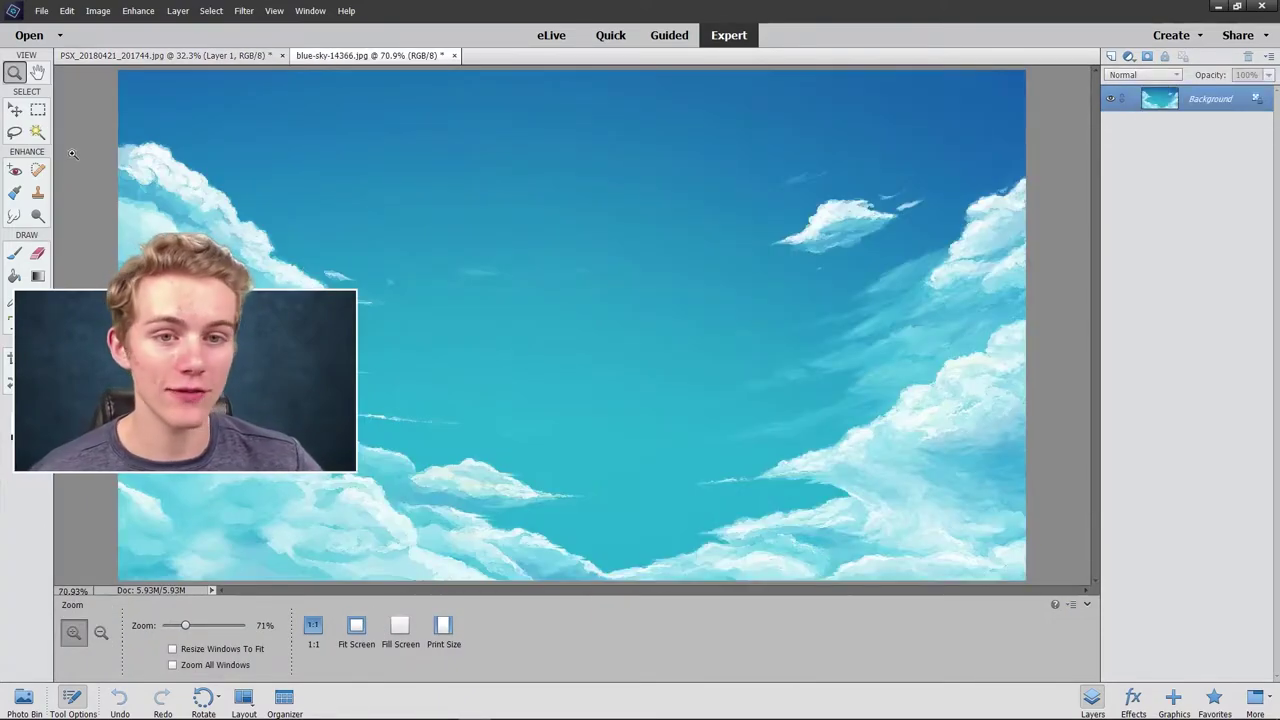
Drag the man onto the blue-sky picture at the left and shrink him to 81.37%.
click(14, 112)
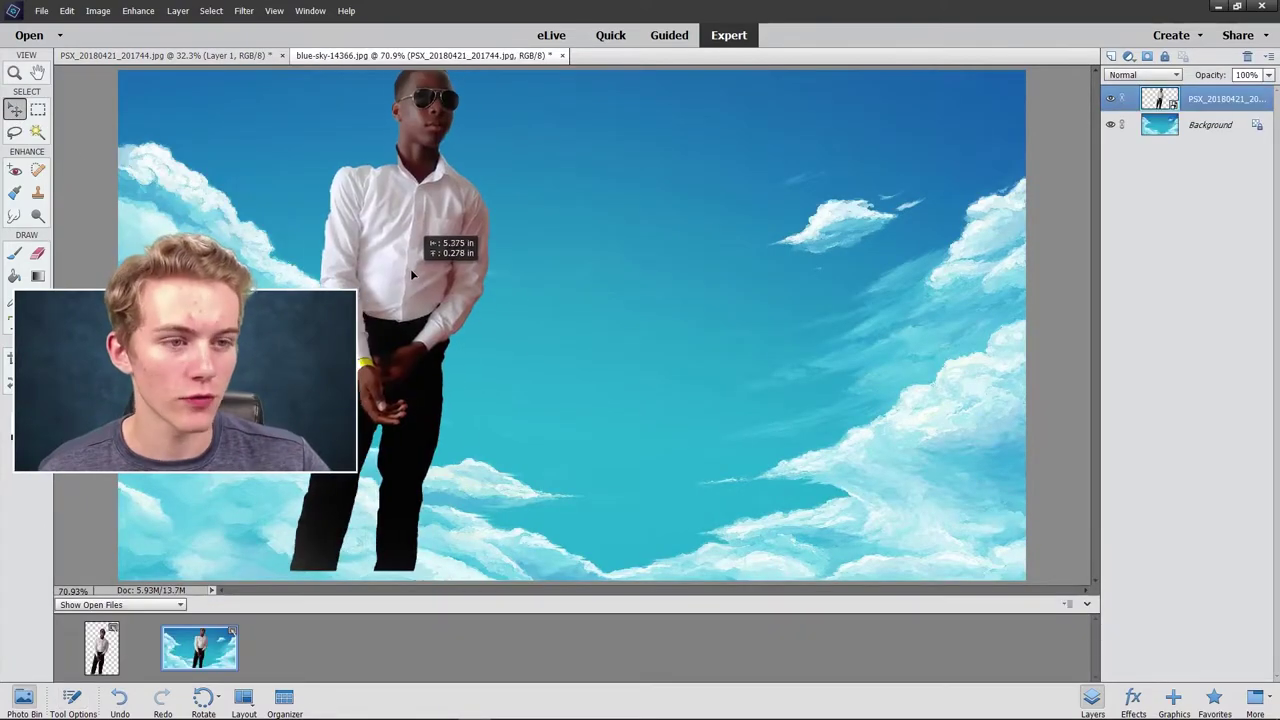
drag(410, 268, 380, 270)
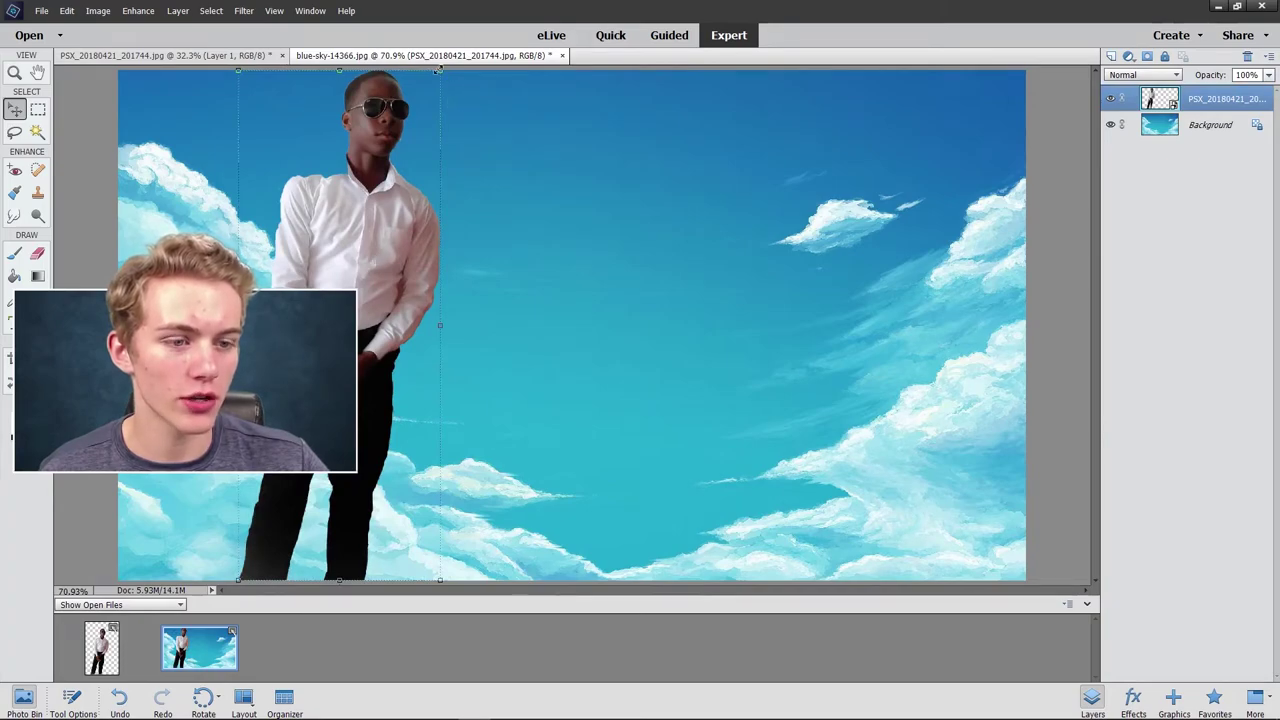
drag(439, 70, 403, 165)
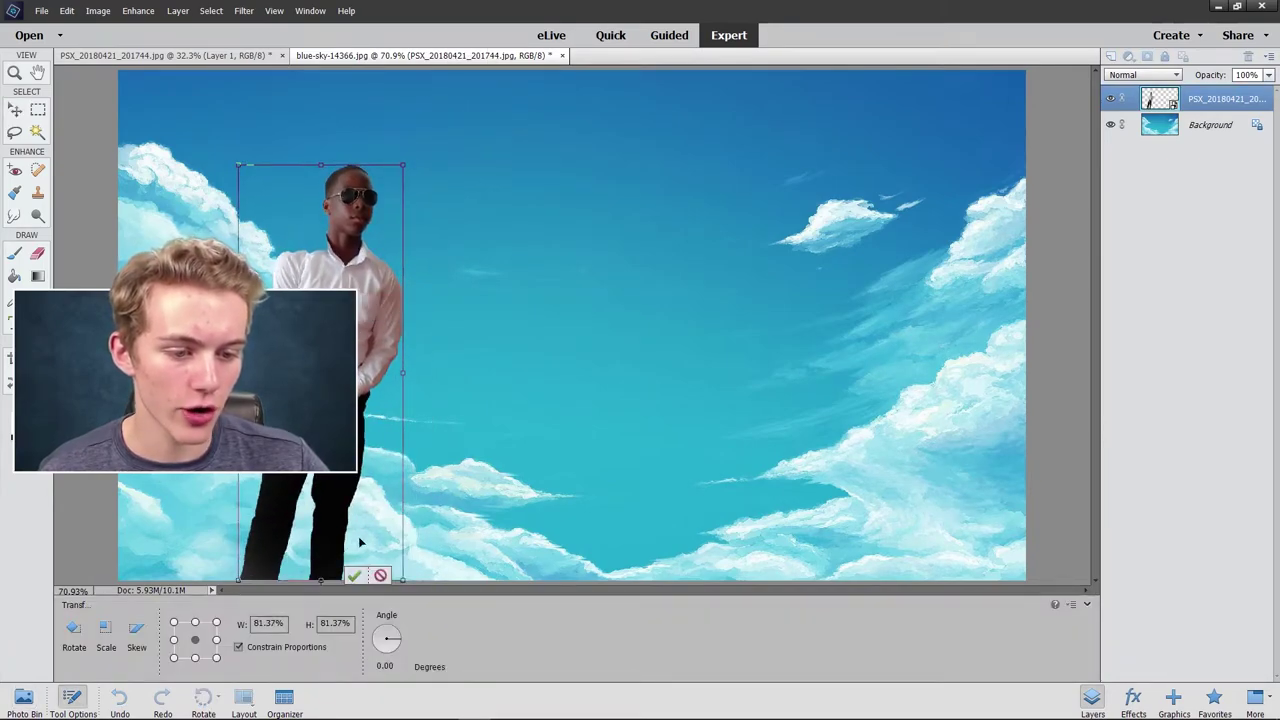
click(354, 576)
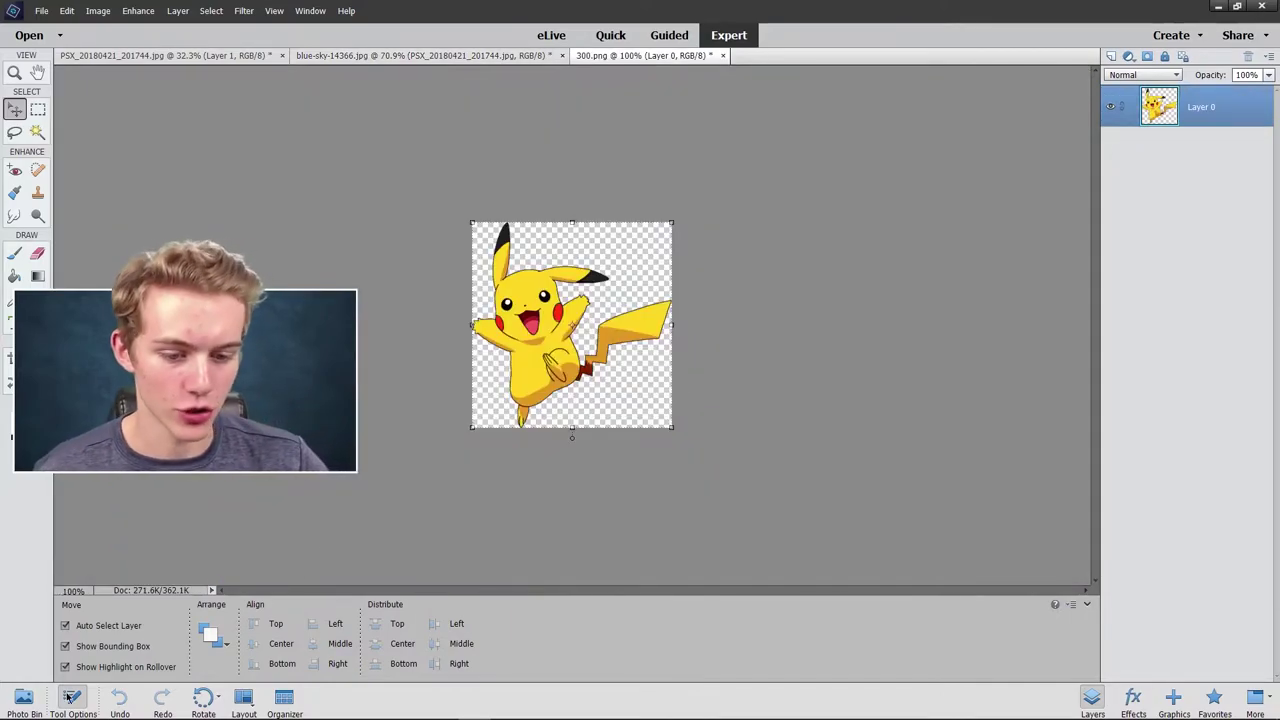
Add the anime Pikachu to the sky scene, scaled to 89.66% and moved to the right side.
click(24, 697)
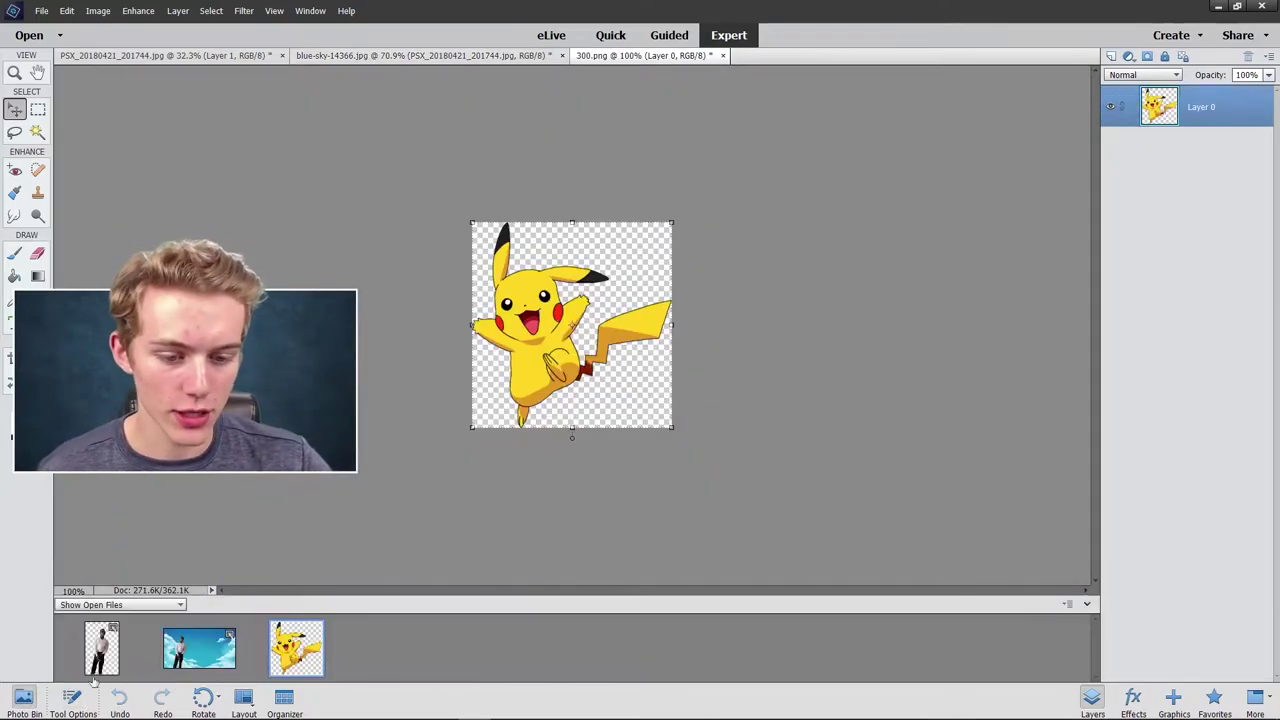
click(199, 648)
mouse_move(296, 648)
mouse_down()
mouse_move(572, 330)
mouse_move(694, 349)
mouse_up()
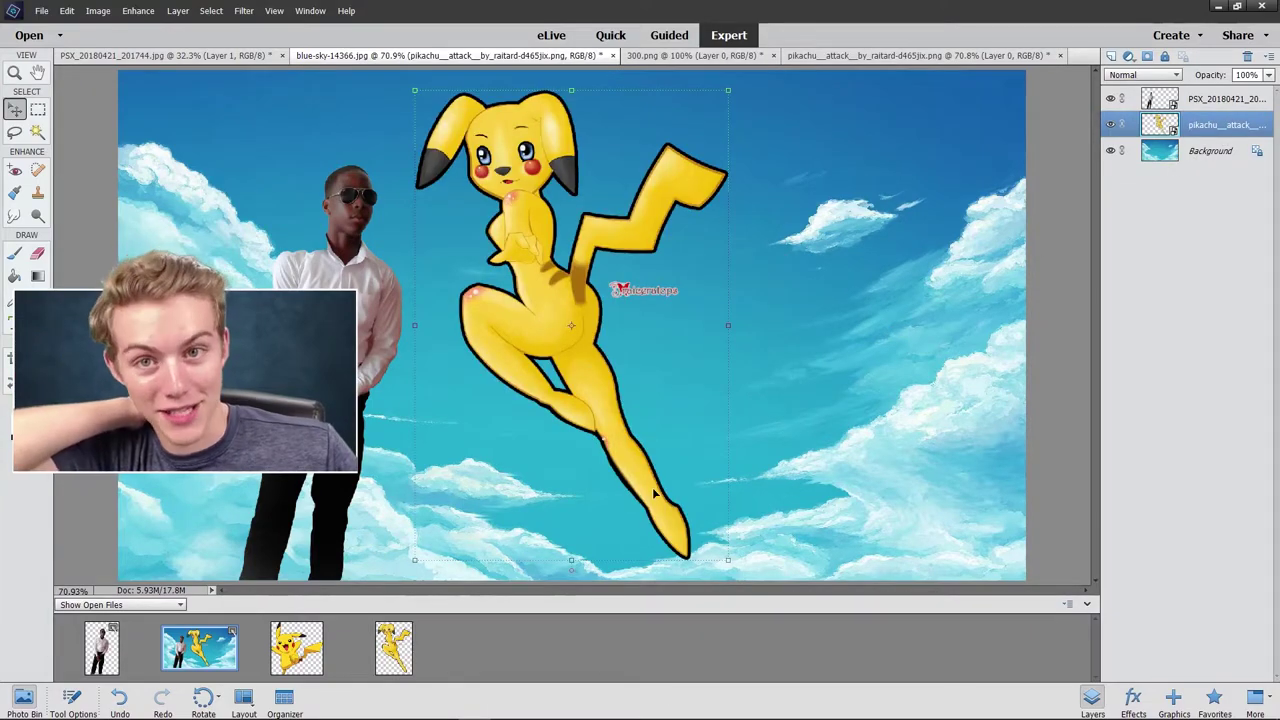
drag(414, 88, 447, 137)
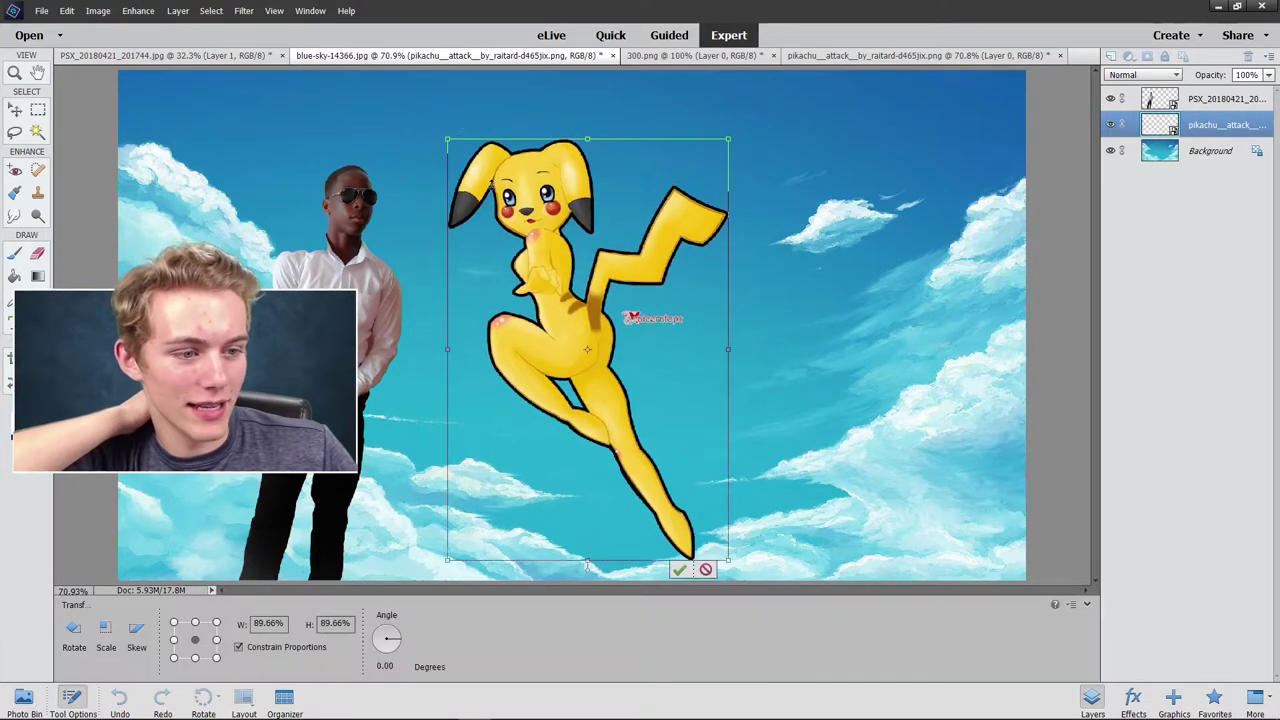
drag(594, 242, 861, 283)
key(Return)
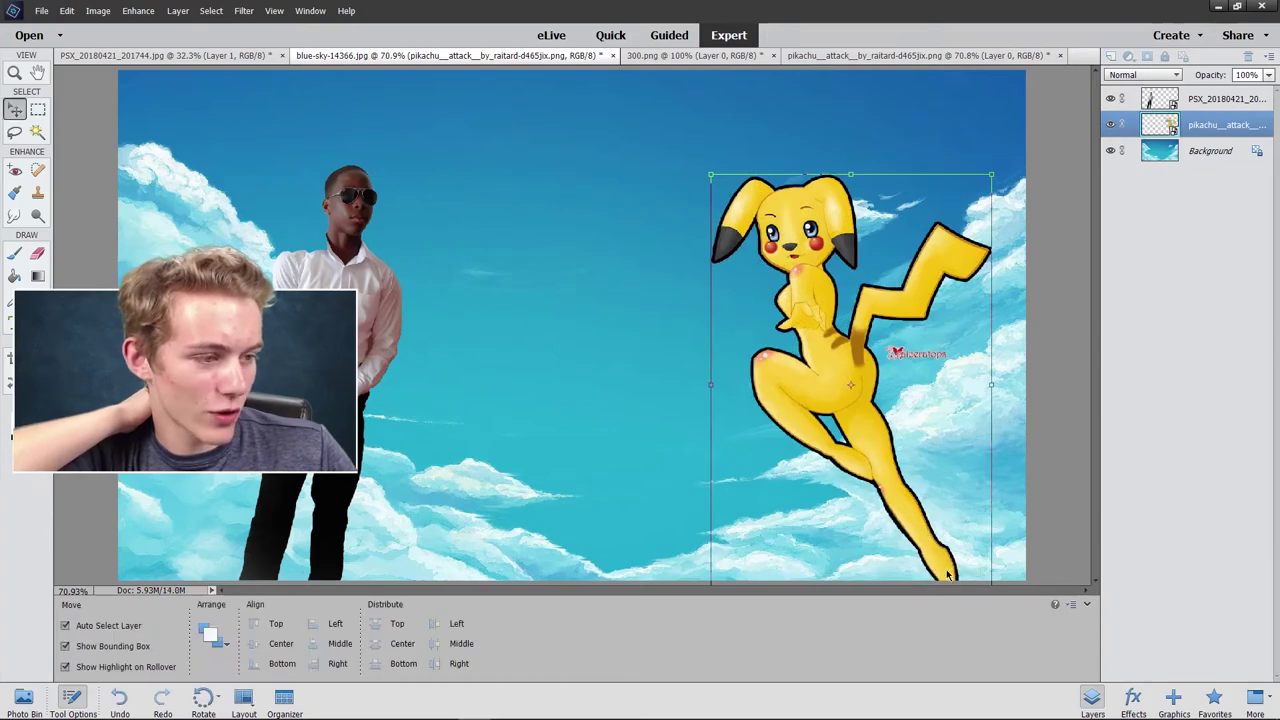
Erase the watermark from the Pikachu layer, accepting the layer simplification.
click(37, 261)
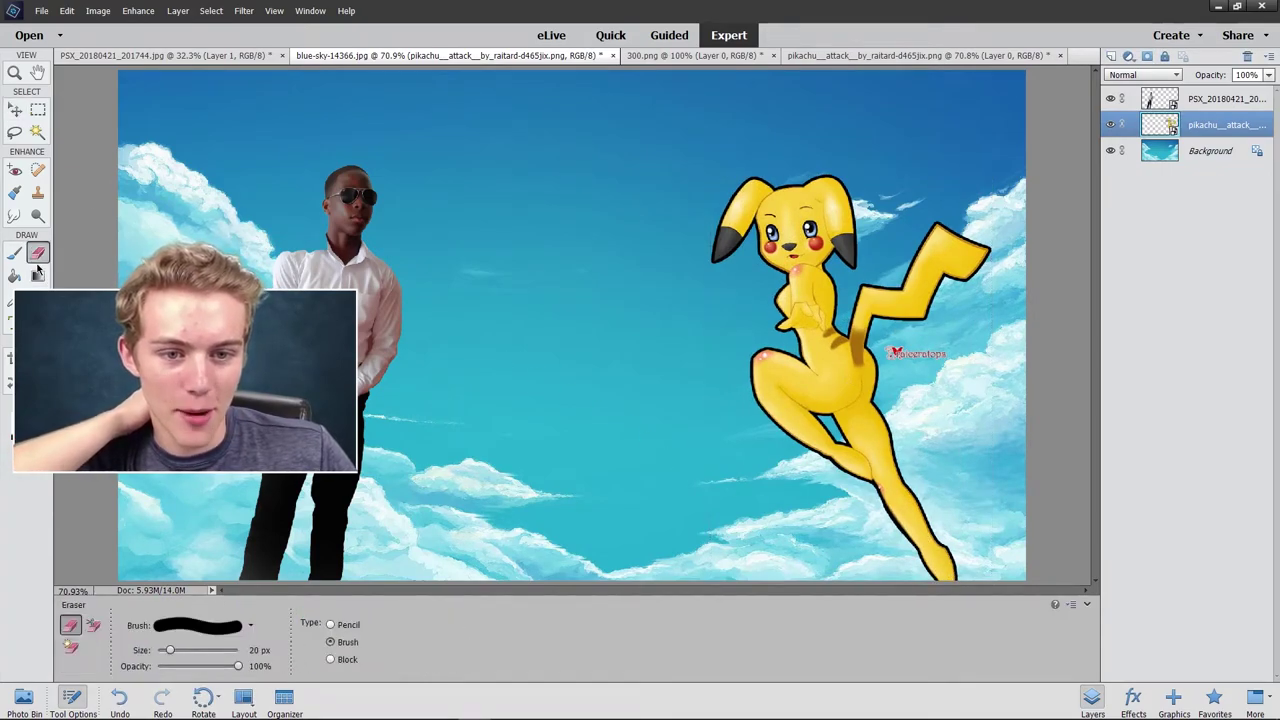
click(893, 377)
key(Return)
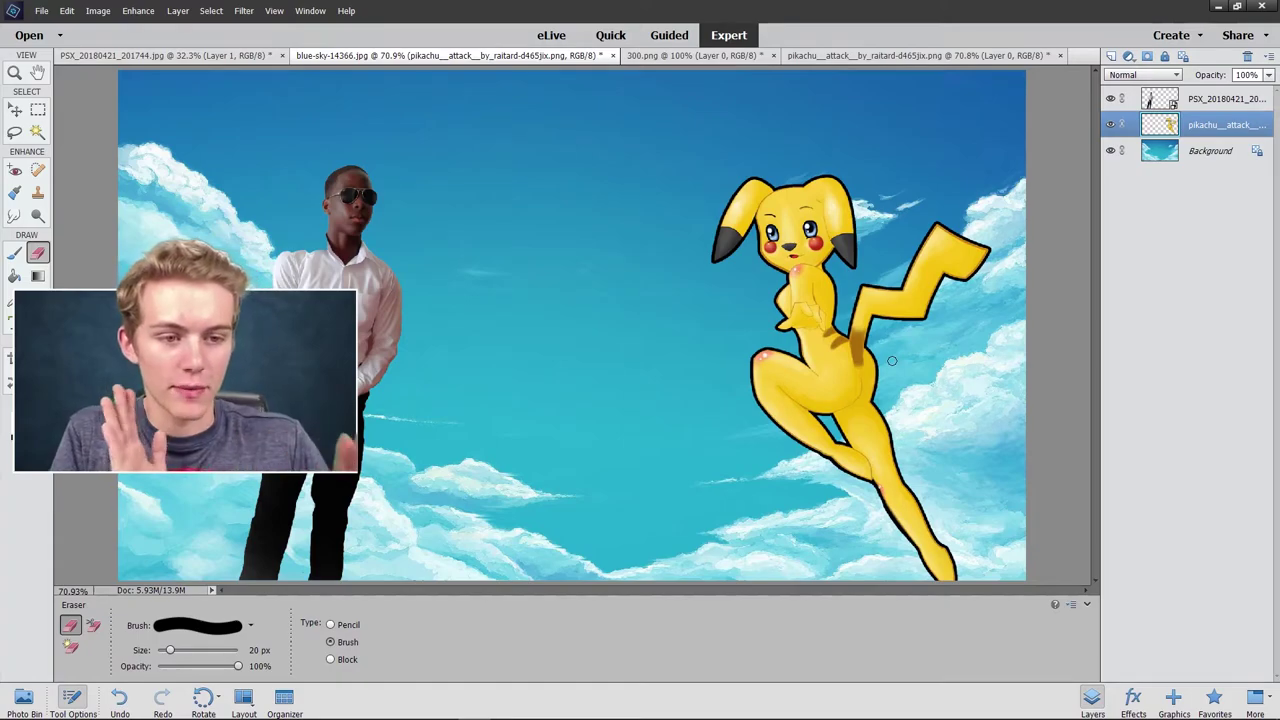
click(14, 73)
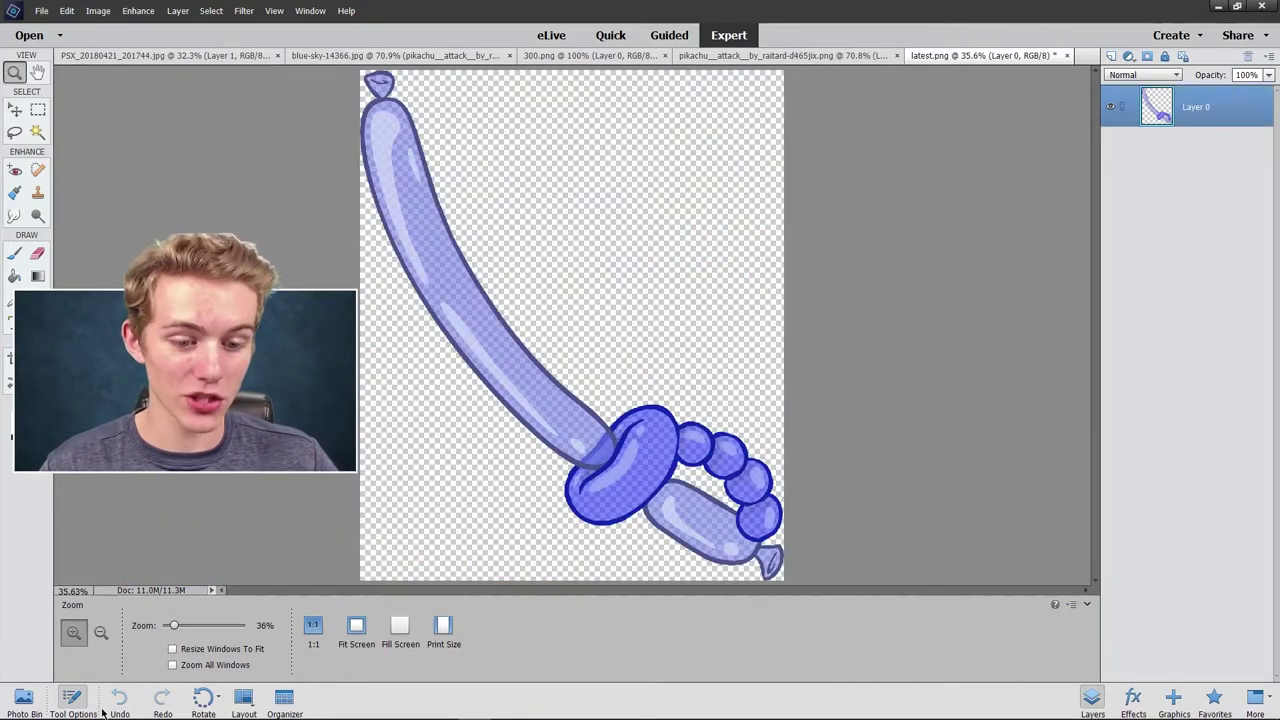
Add the balloon sword from latest.png to the sky scene, in the man's hands, brought to front.
click(31, 702)
click(225, 650)
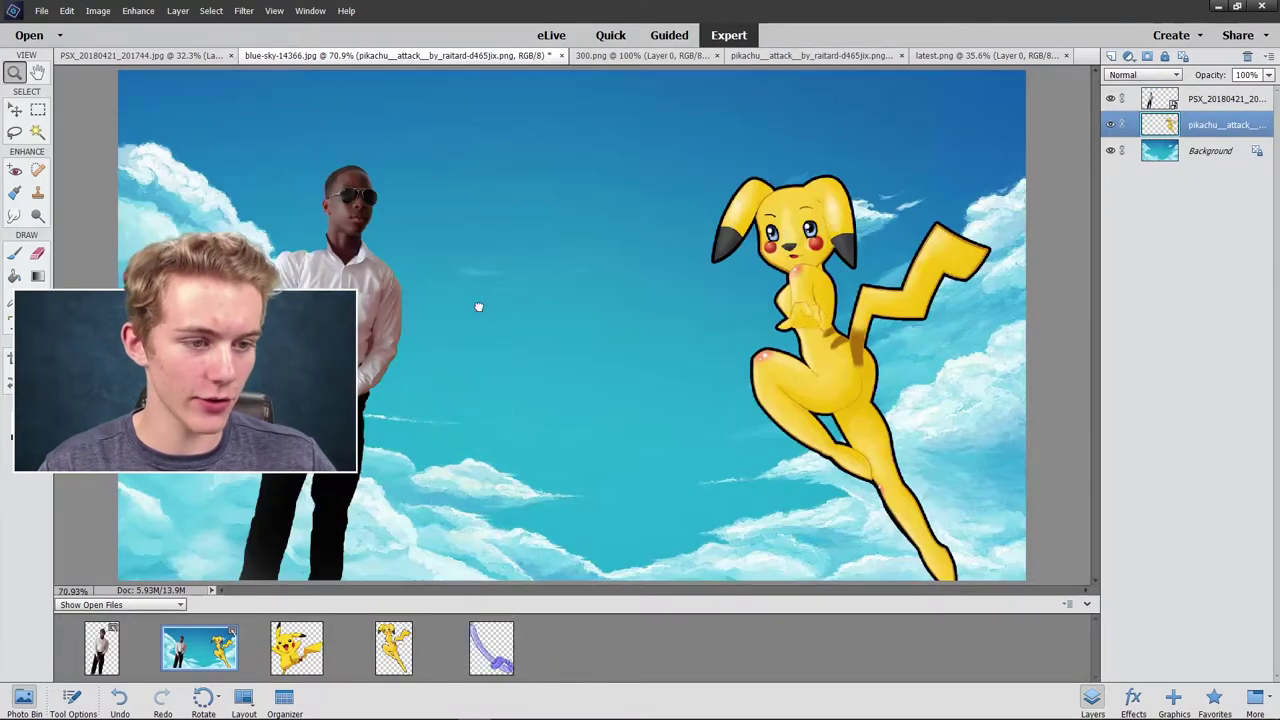
drag(478, 307, 382, 306)
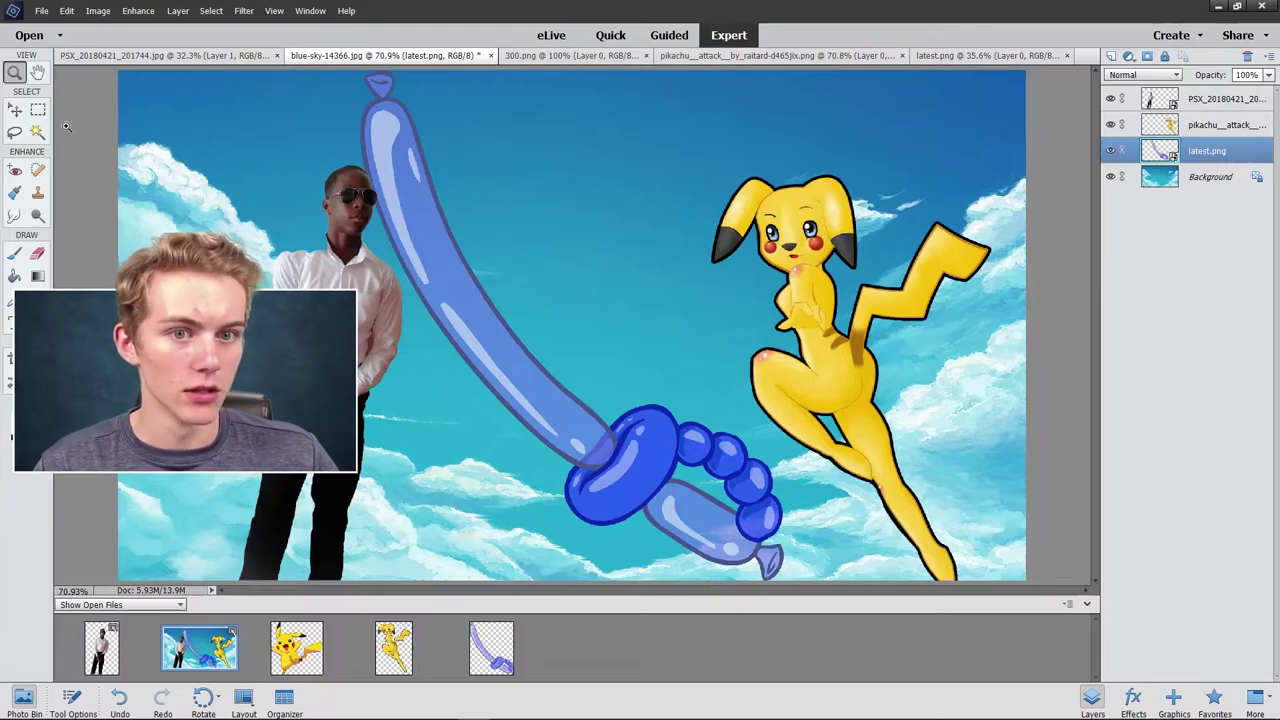
click(15, 110)
right_click(479, 320)
click(458, 322)
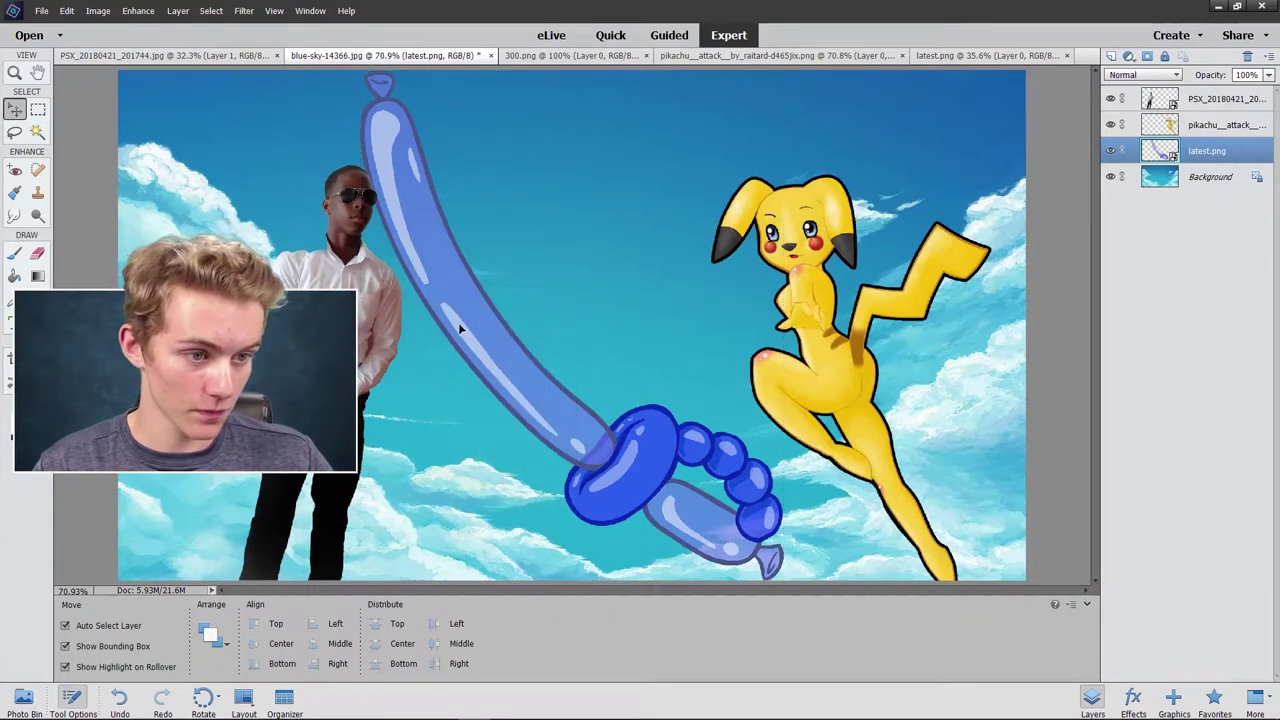
drag(458, 322, 471, 320)
right_click(473, 324)
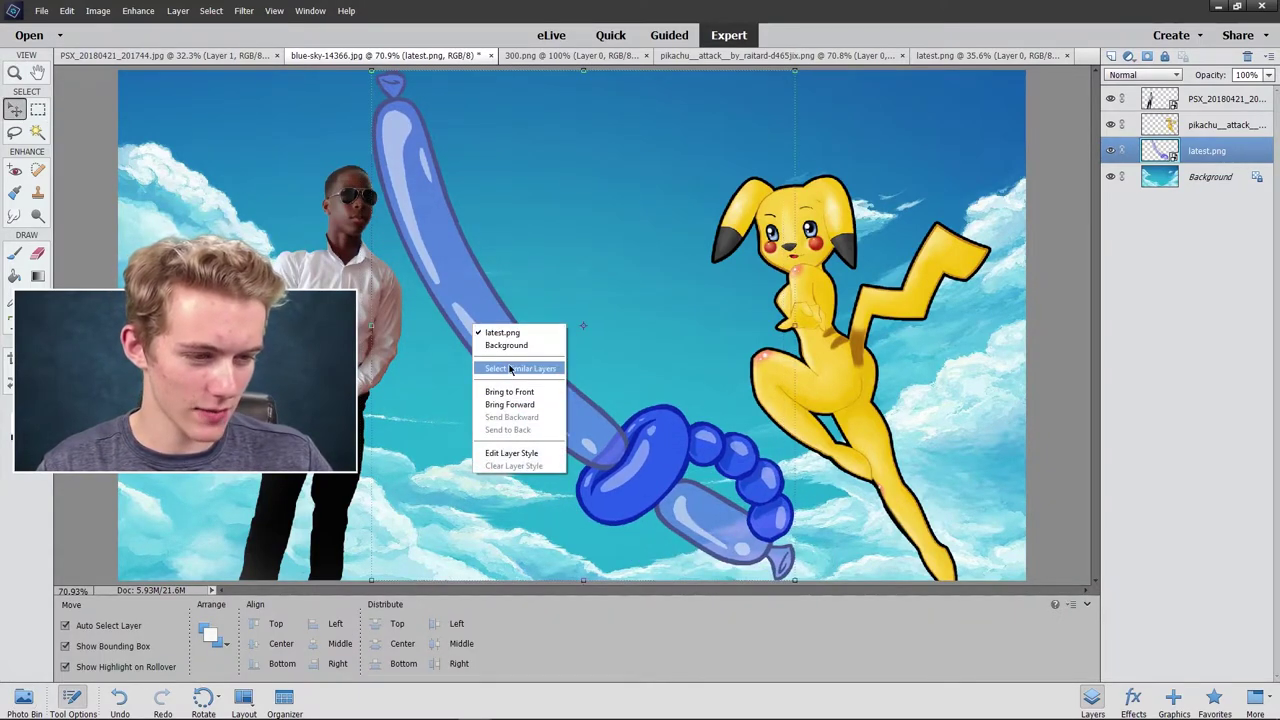
click(510, 370)
drag(572, 260, 505, 329)
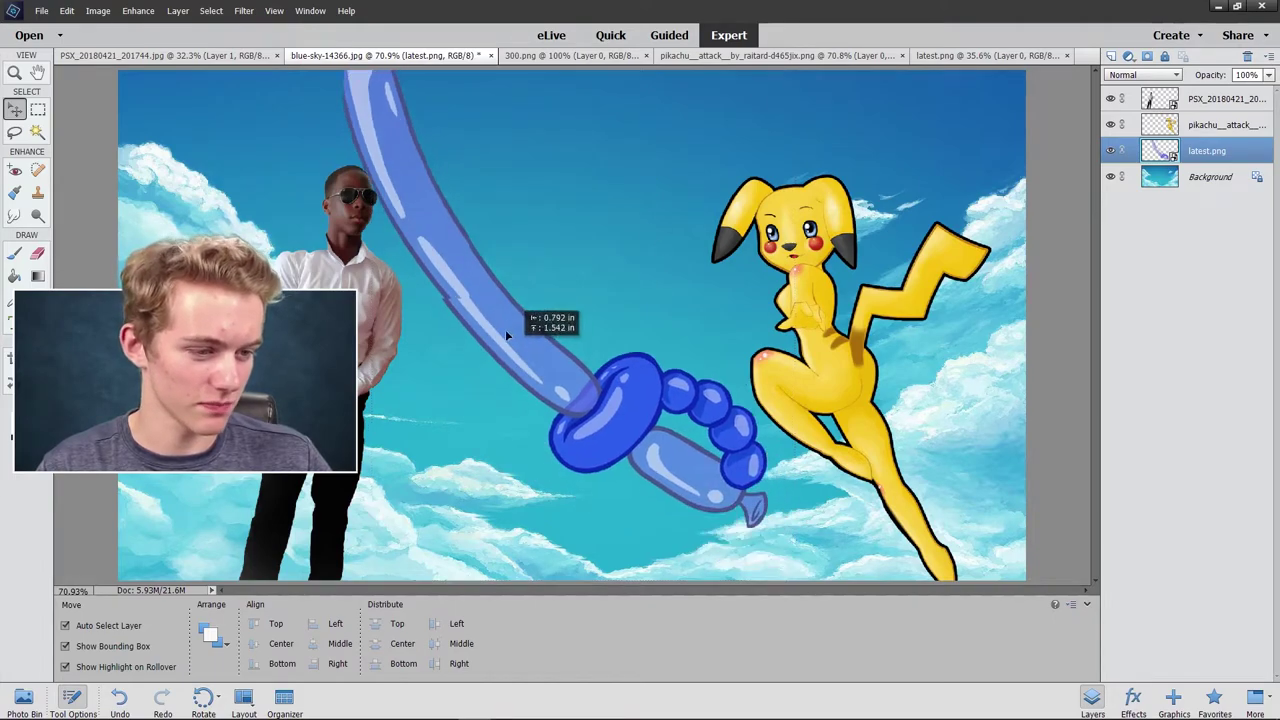
key(ctrl+shift+bracketright)
Erase the balloon sword's overlaps with a 14 px eraser, simplifying the layer.
key(e)
scroll(505, 329, up, 5)
click(640, 300)
key(Return)
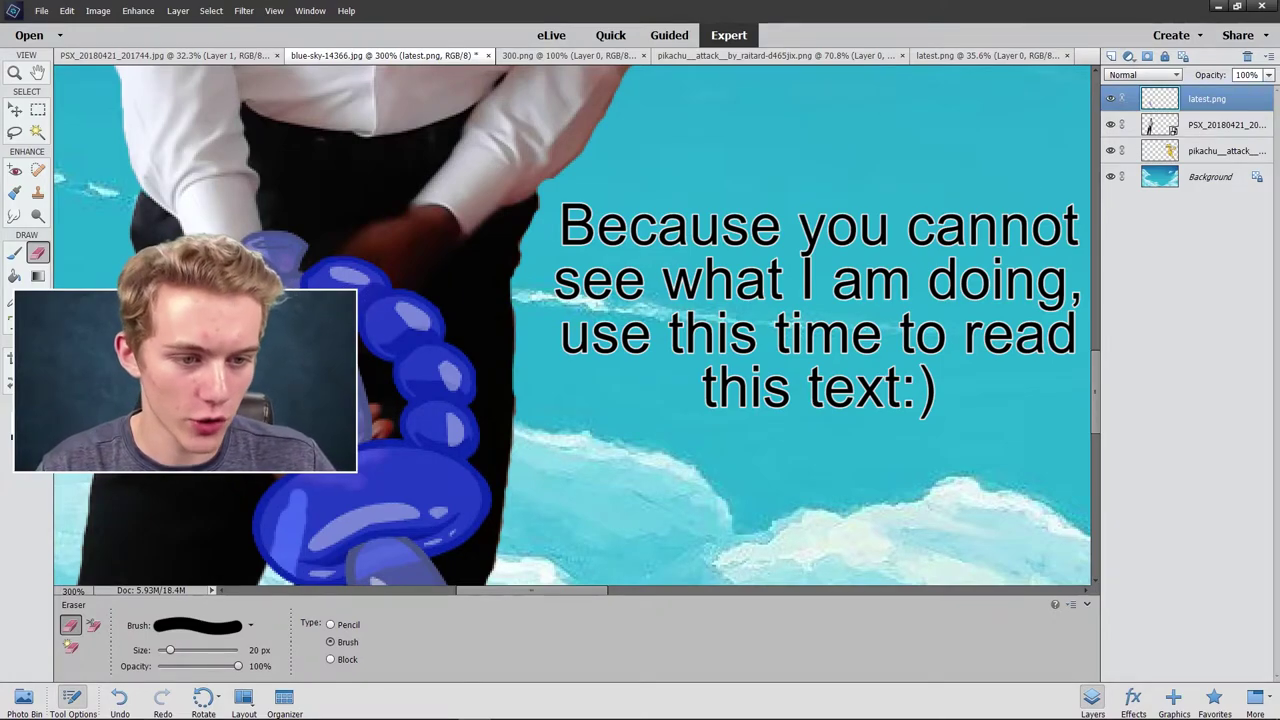
drag(170, 650, 166, 651)
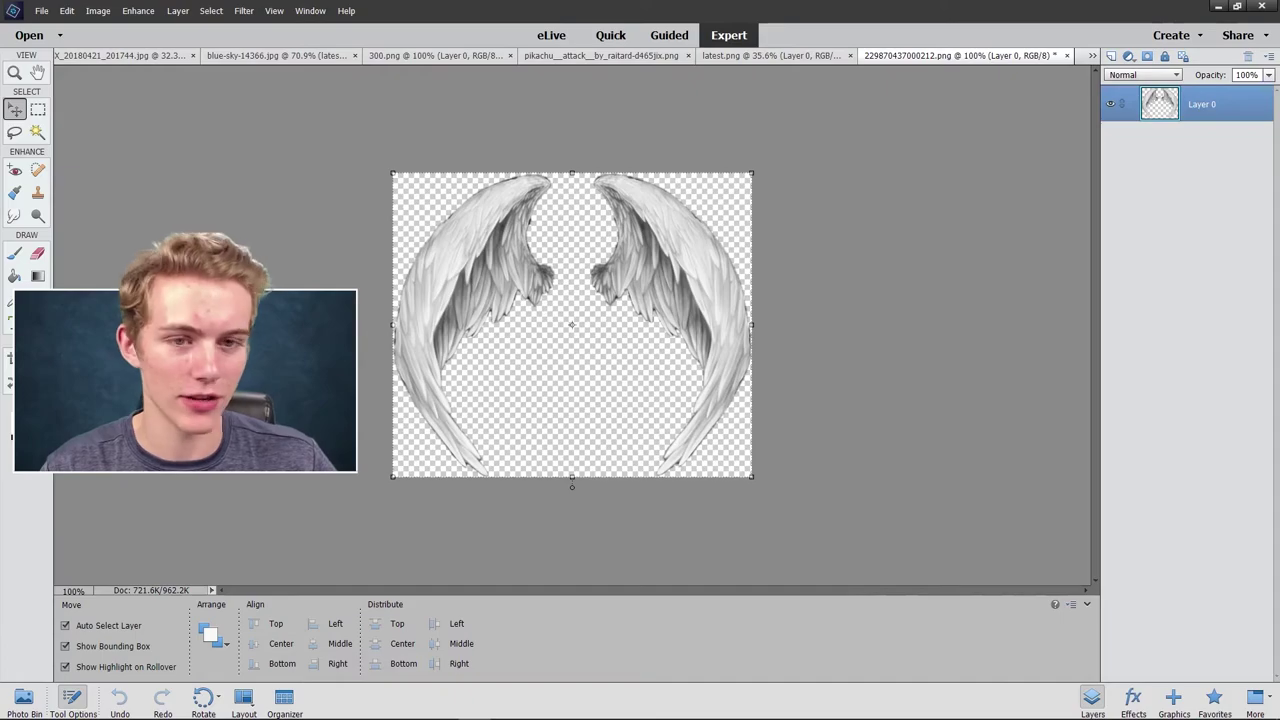
Place the angel wings behind the man at 138%, spreading from his shoulders.
click(24, 697)
click(199, 648)
mouse_move(588, 648)
mouse_down()
mouse_move(539, 362)
mouse_move(304, 366)
mouse_up()
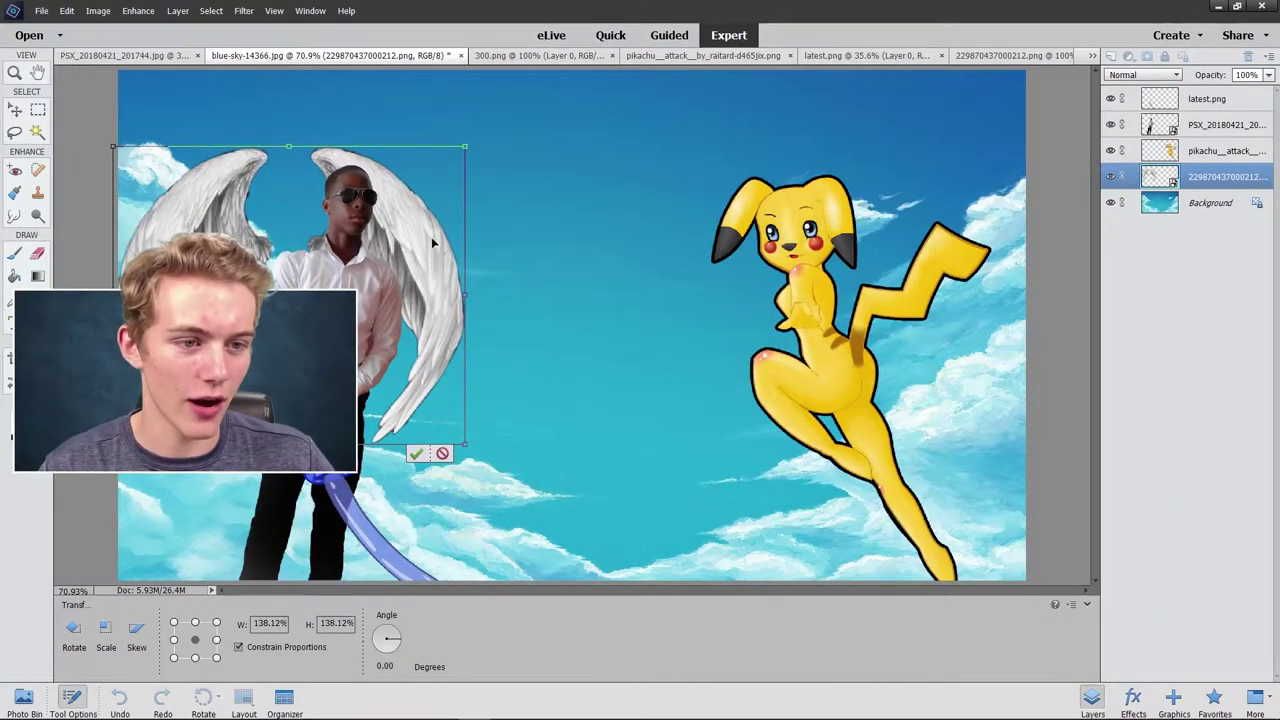
mouse_move(438, 249)
mouse_down()
mouse_move(483, 297)
mouse_move(478, 279)
mouse_up()
click(461, 497)
click(15, 72)
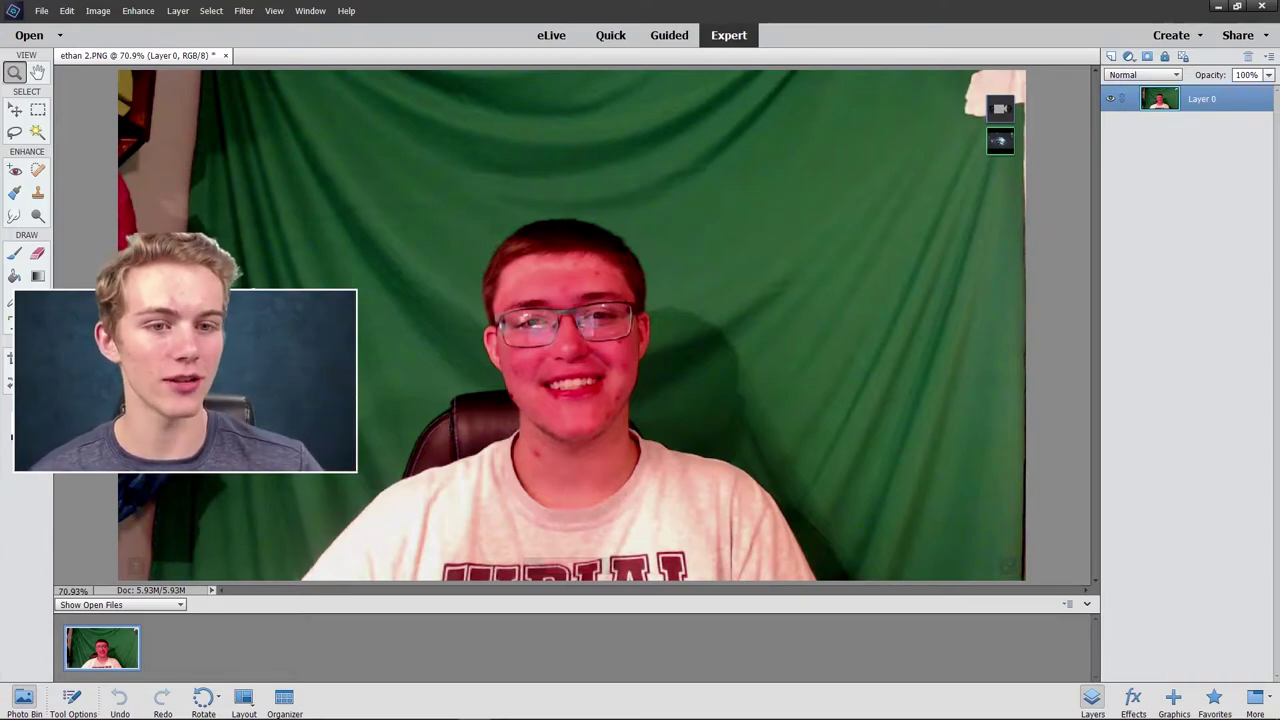
Zoom in on the face and spot-heal away the eyes, glasses and mouth.
click(24, 113)
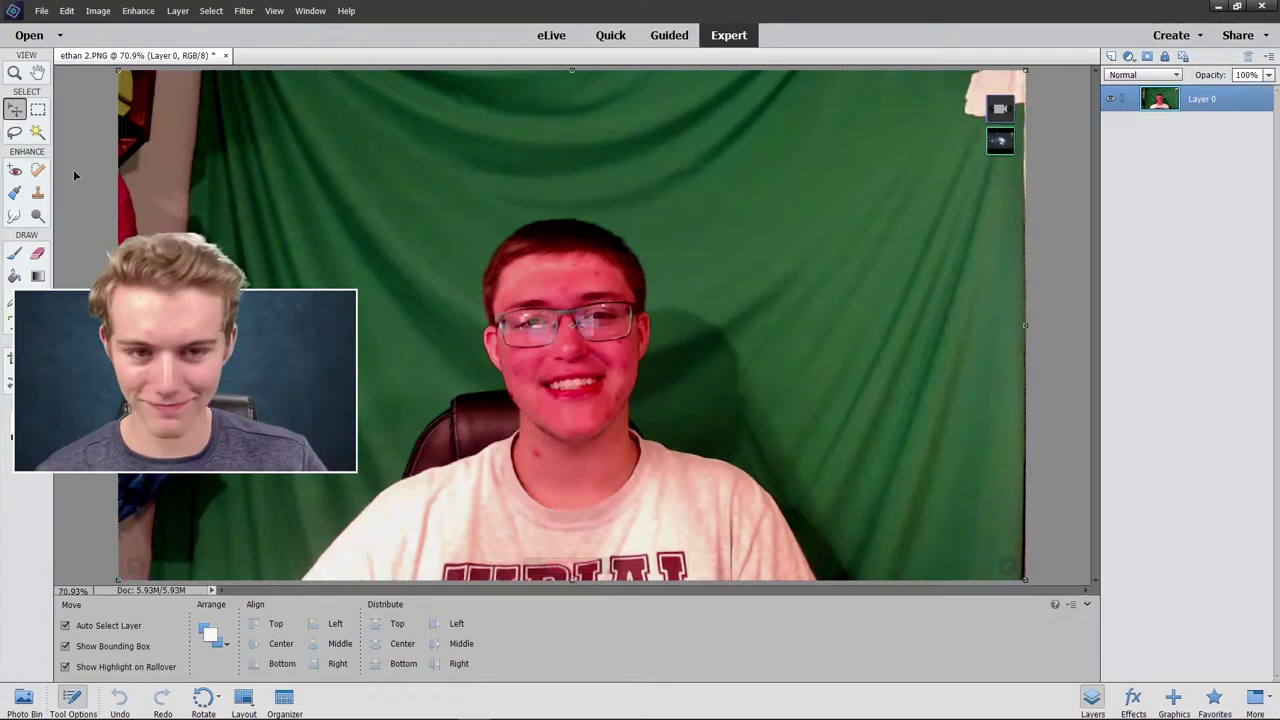
click(14, 72)
click(568, 334)
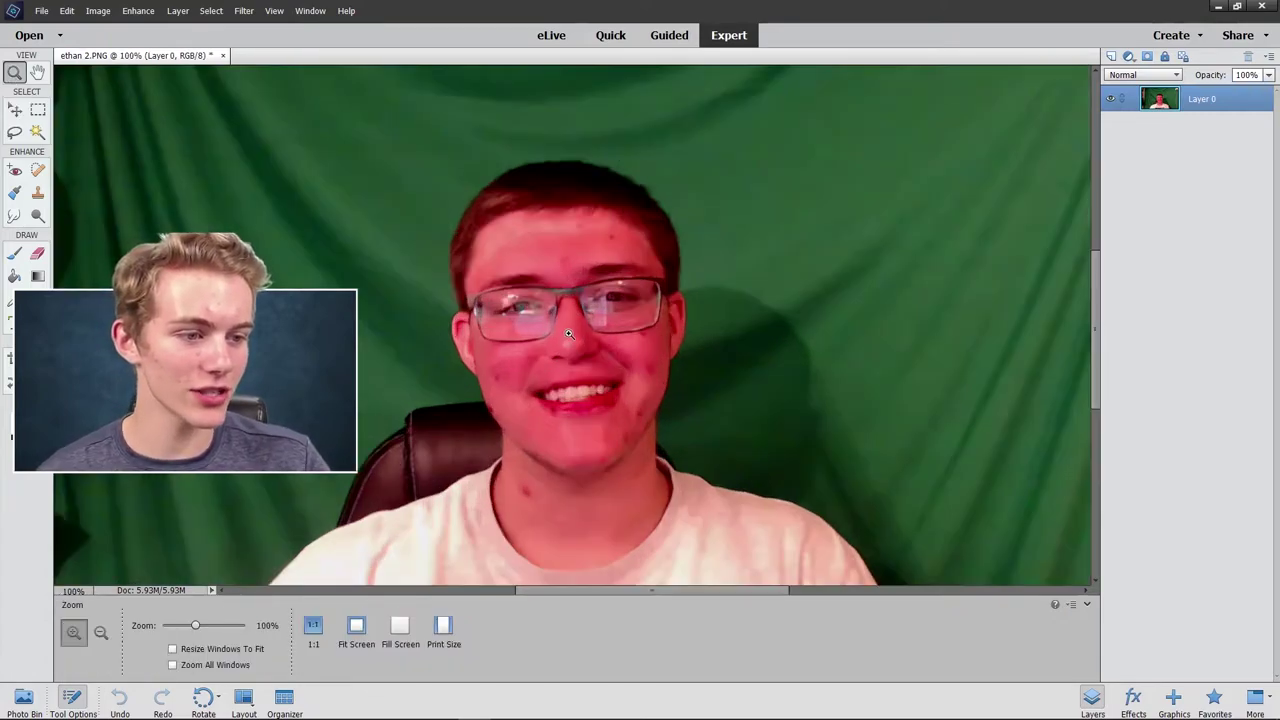
click(568, 334)
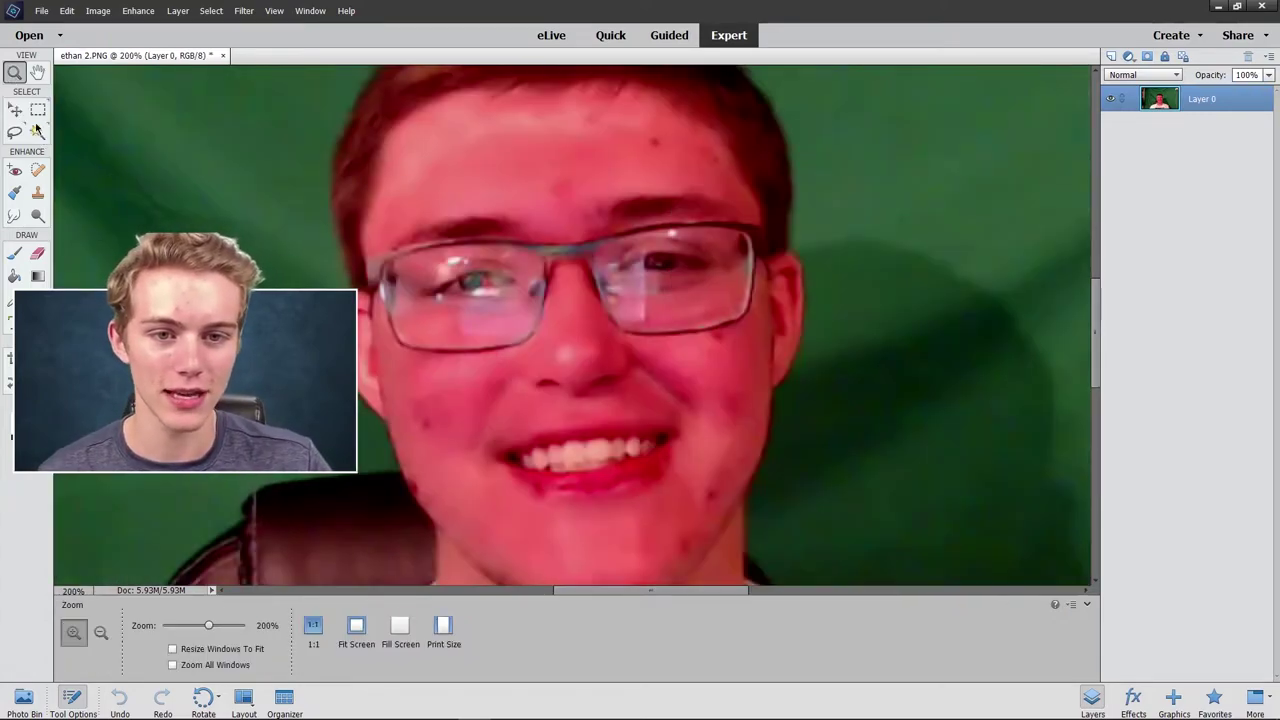
click(38, 170)
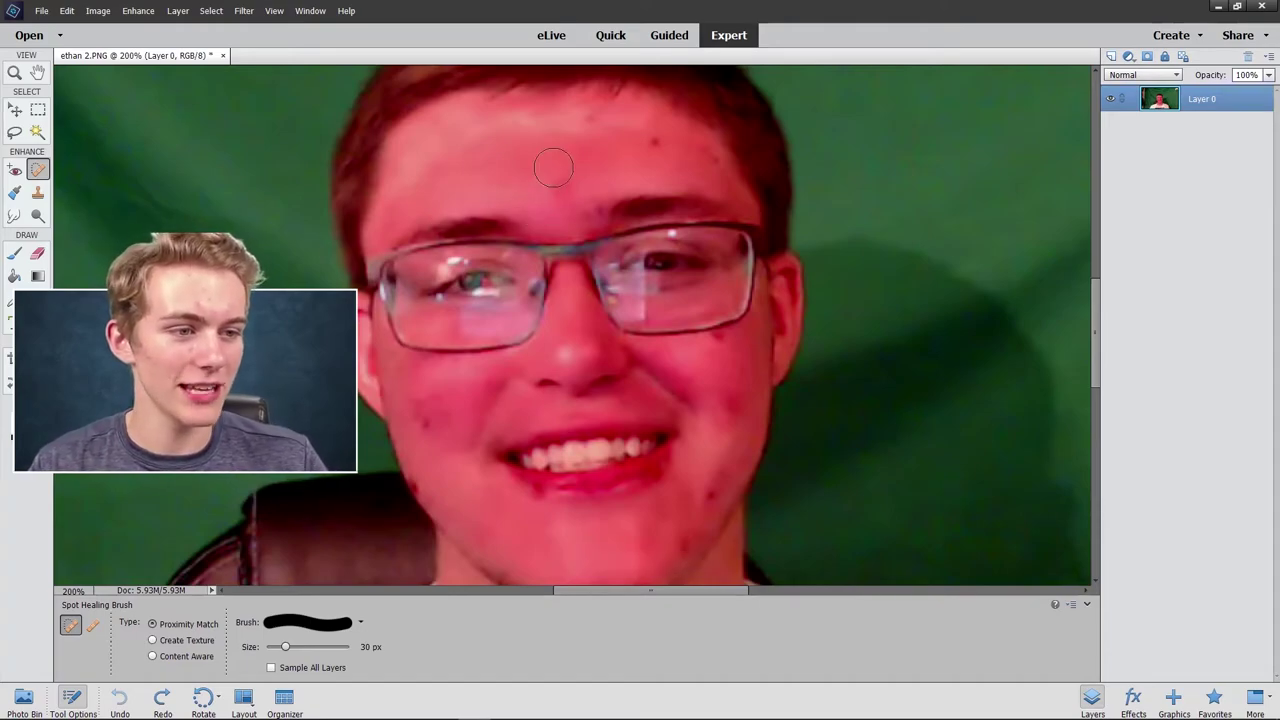
mouse_move(557, 152)
mouse_down()
mouse_move(530, 420)
mouse_move(700, 440)
mouse_move(690, 390)
mouse_move(600, 240)
mouse_move(600, 380)
mouse_move(520, 300)
mouse_move(460, 190)
mouse_move(400, 310)
mouse_move(446, 468)
mouse_move(650, 445)
mouse_move(484, 425)
mouse_up()
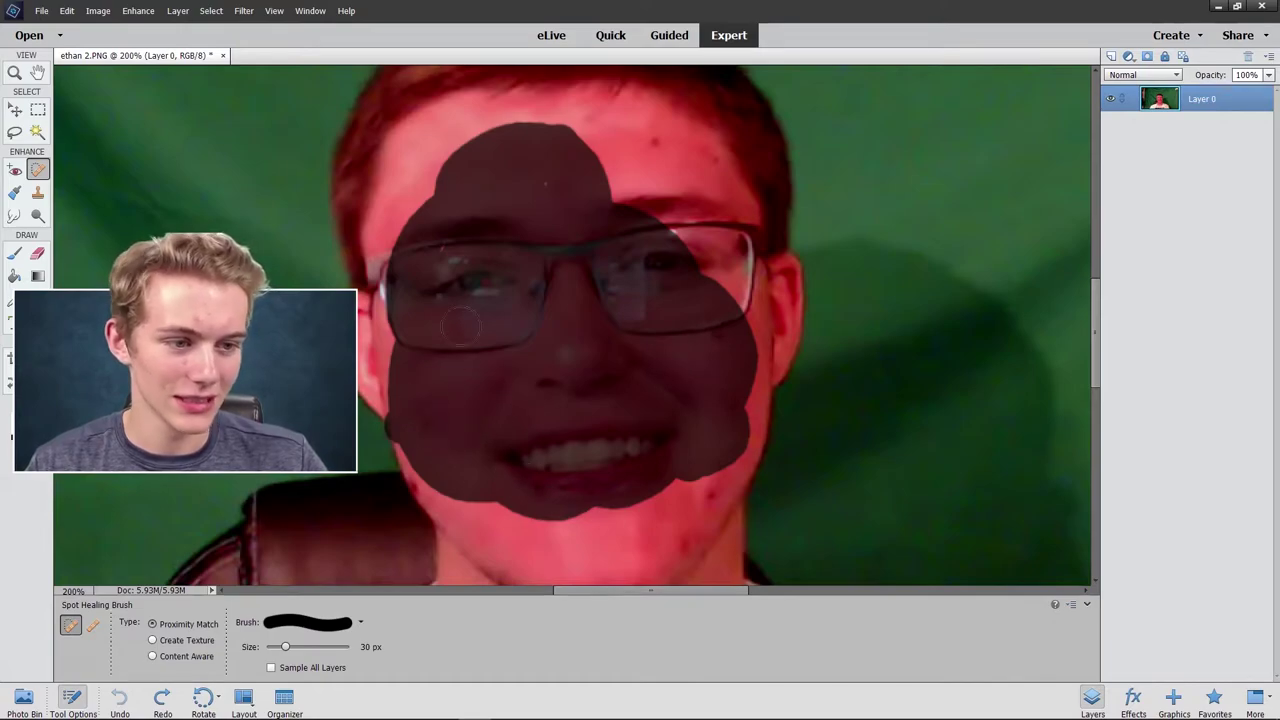
mouse_move(437, 228)
mouse_down()
mouse_move(730, 230)
mouse_move(625, 220)
mouse_up()
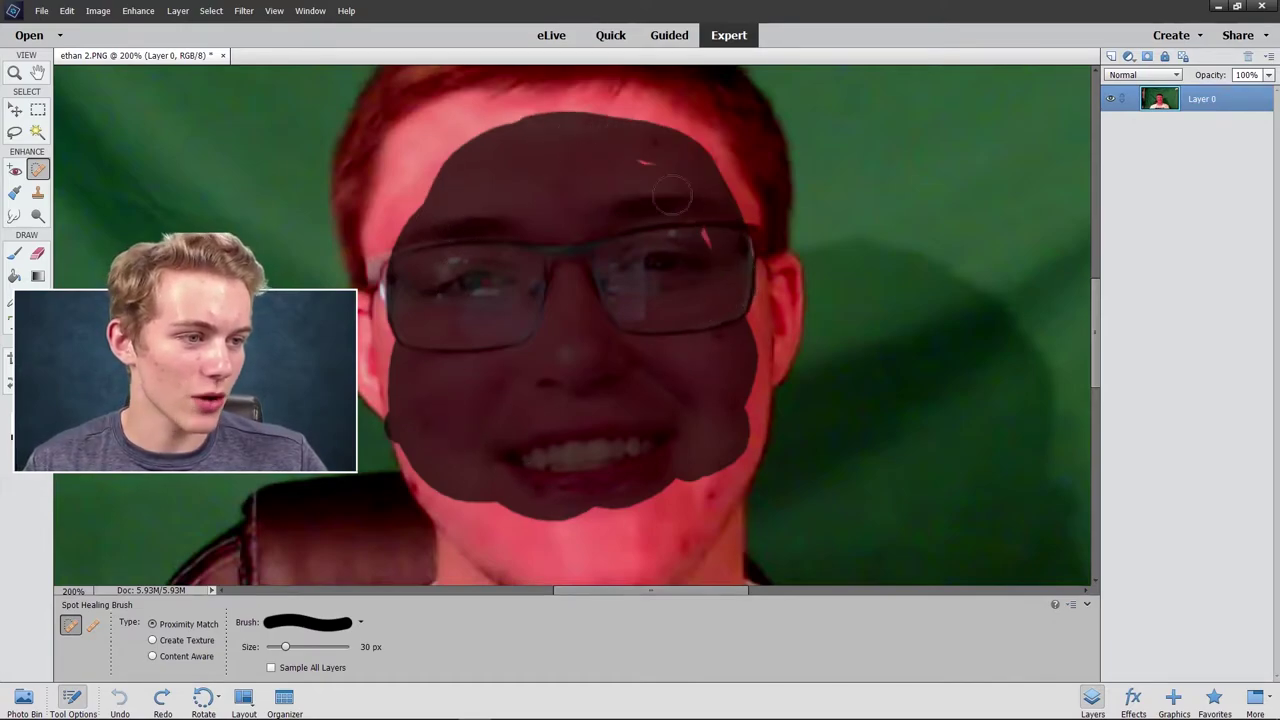
mouse_move(638, 158)
mouse_down()
mouse_move(400, 260)
mouse_move(660, 520)
mouse_move(467, 502)
mouse_up()
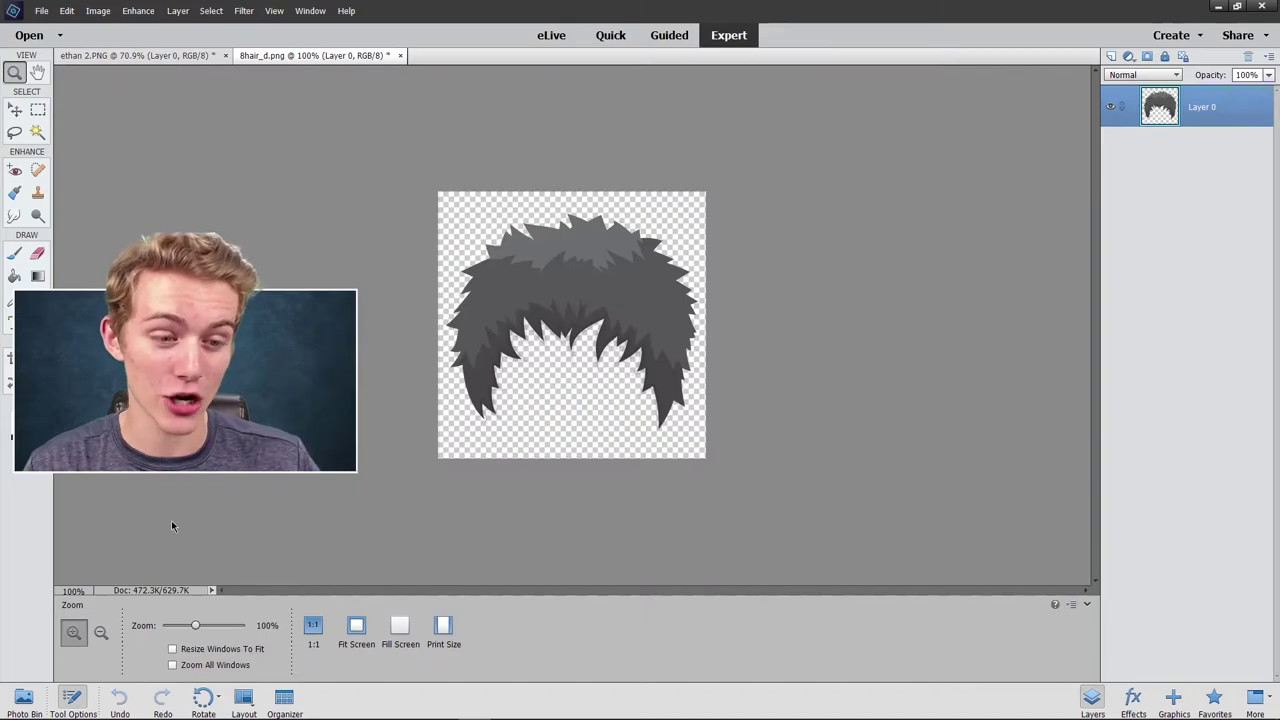
Place the grey cartoon hair on ethan 2's head, slightly enlarged to cover it.
click(36, 711)
click(112, 660)
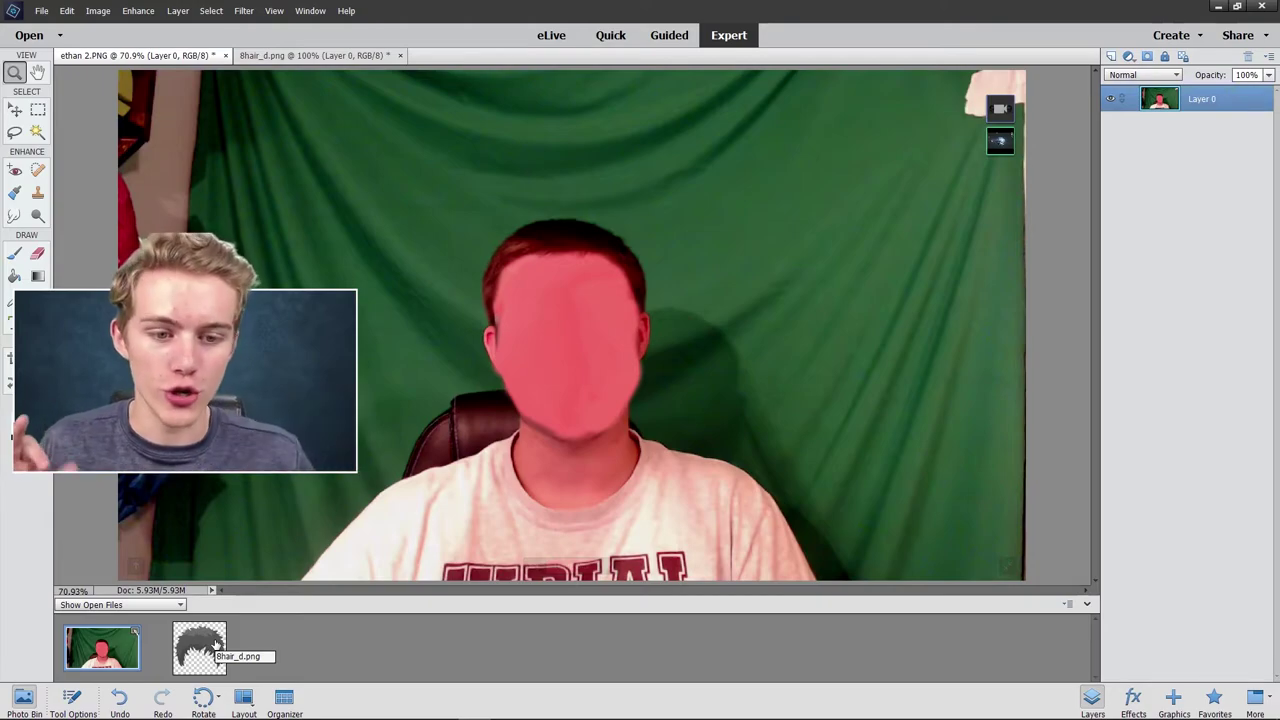
drag(215, 645, 514, 400)
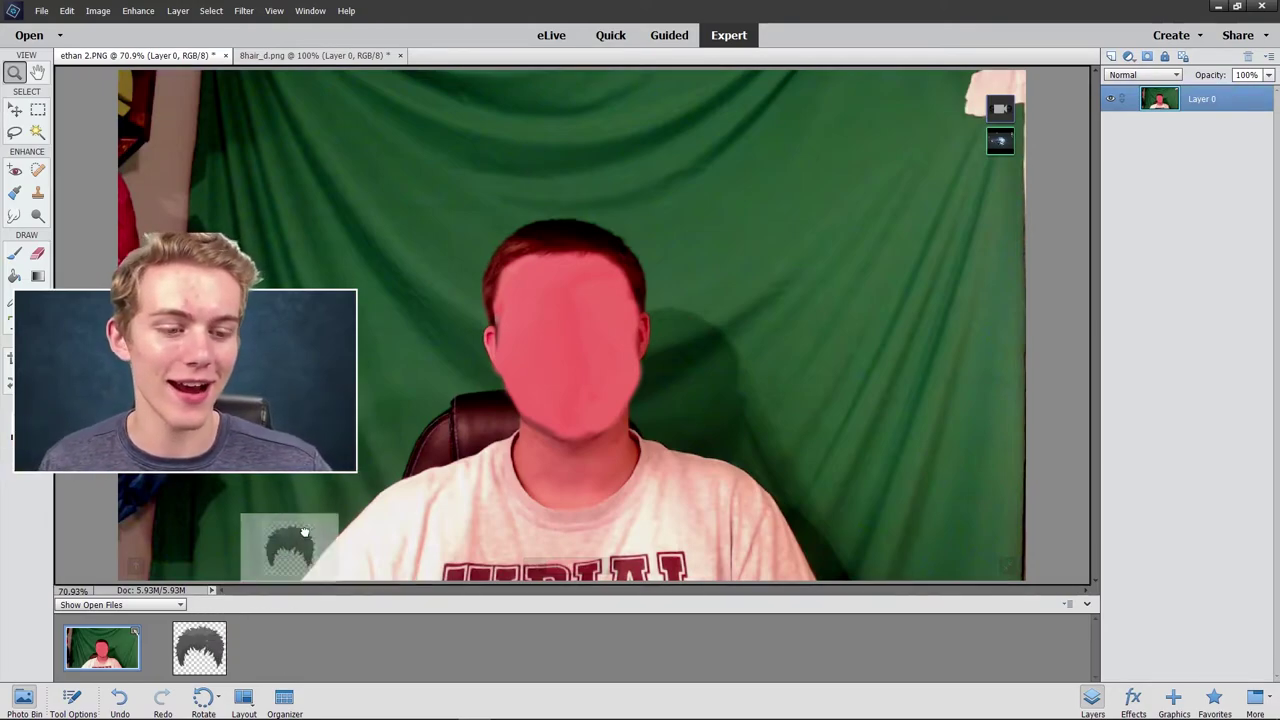
click(15, 112)
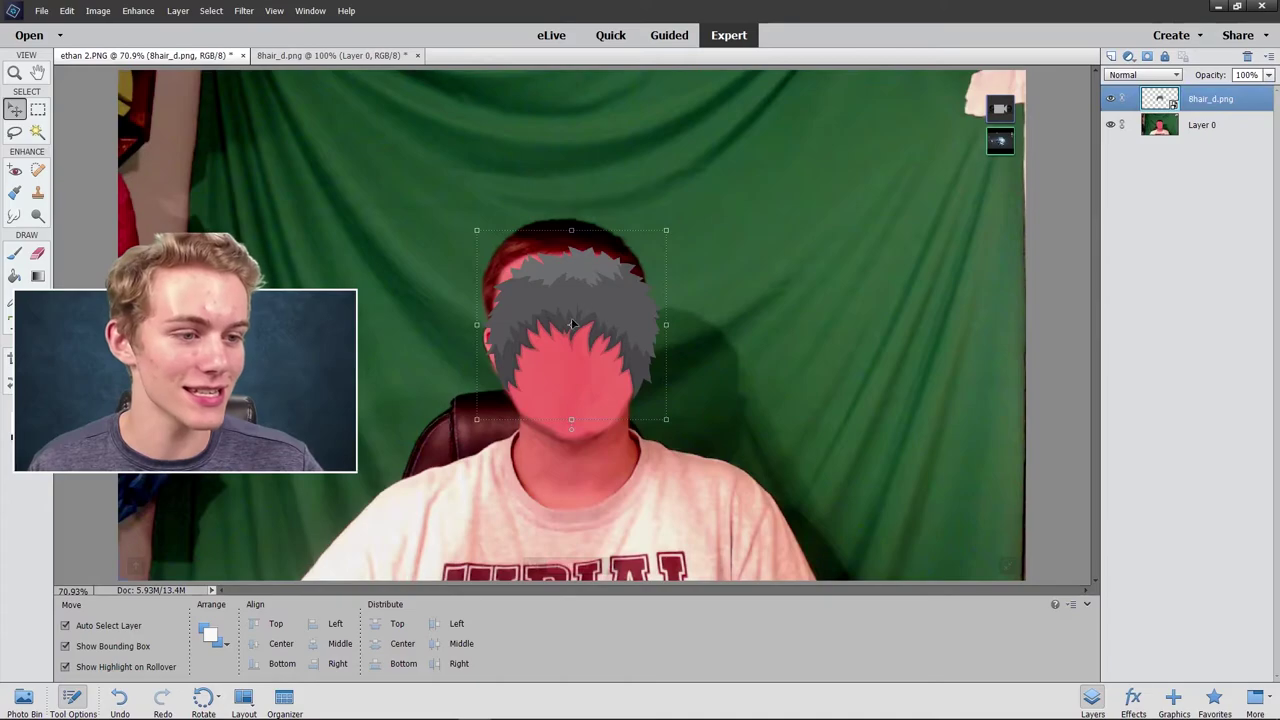
drag(643, 305, 634, 255)
drag(656, 174, 666, 164)
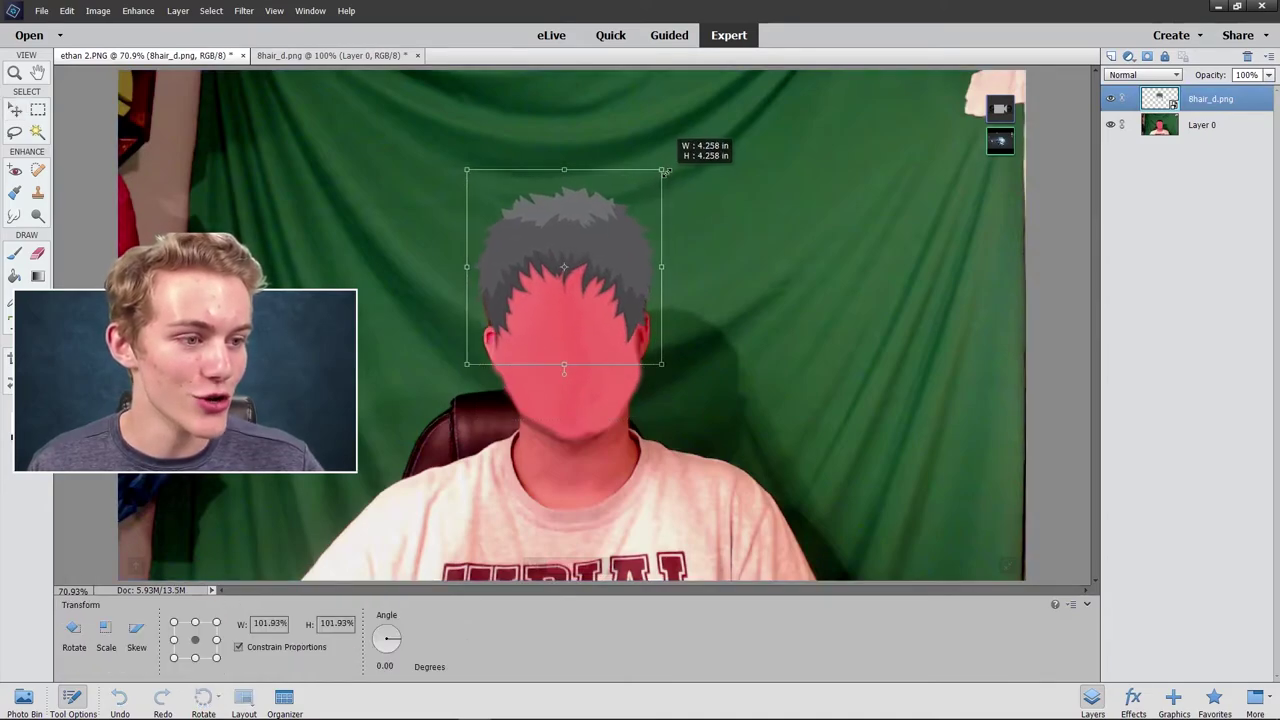
drag(593, 243, 593, 251)
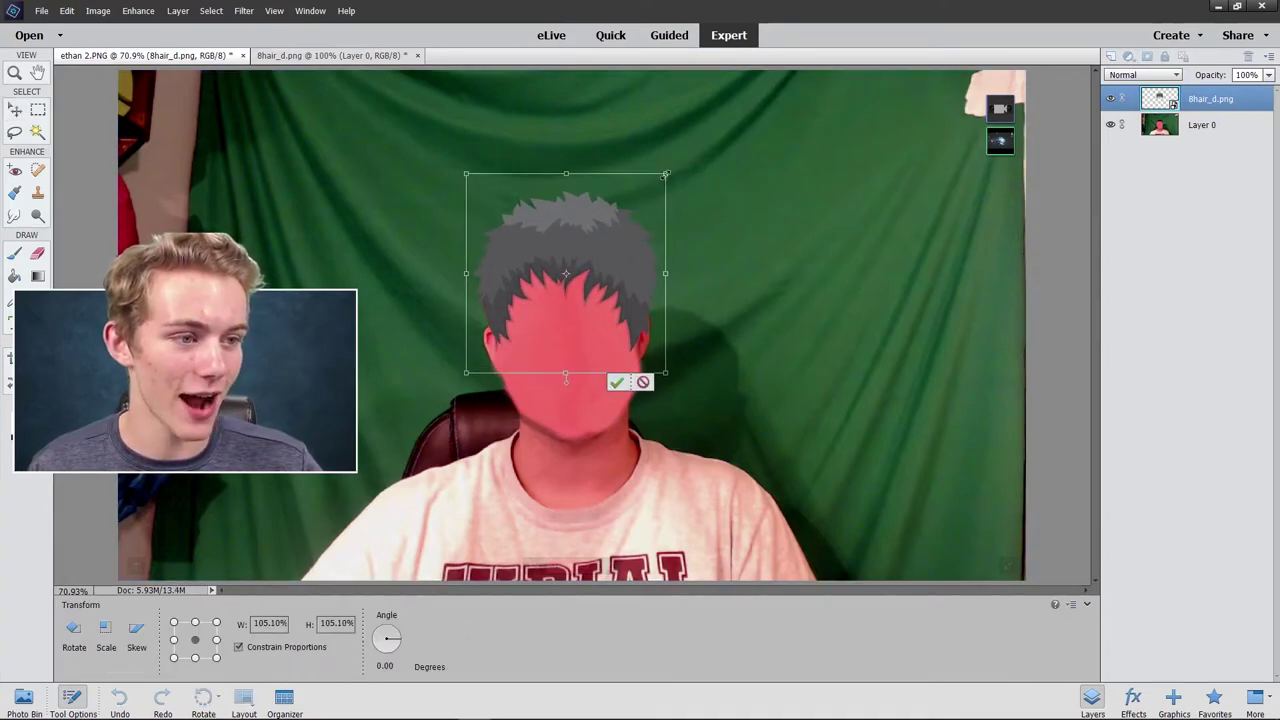
drag(665, 373, 680, 388)
drag(603, 219, 590, 239)
click(1200, 124)
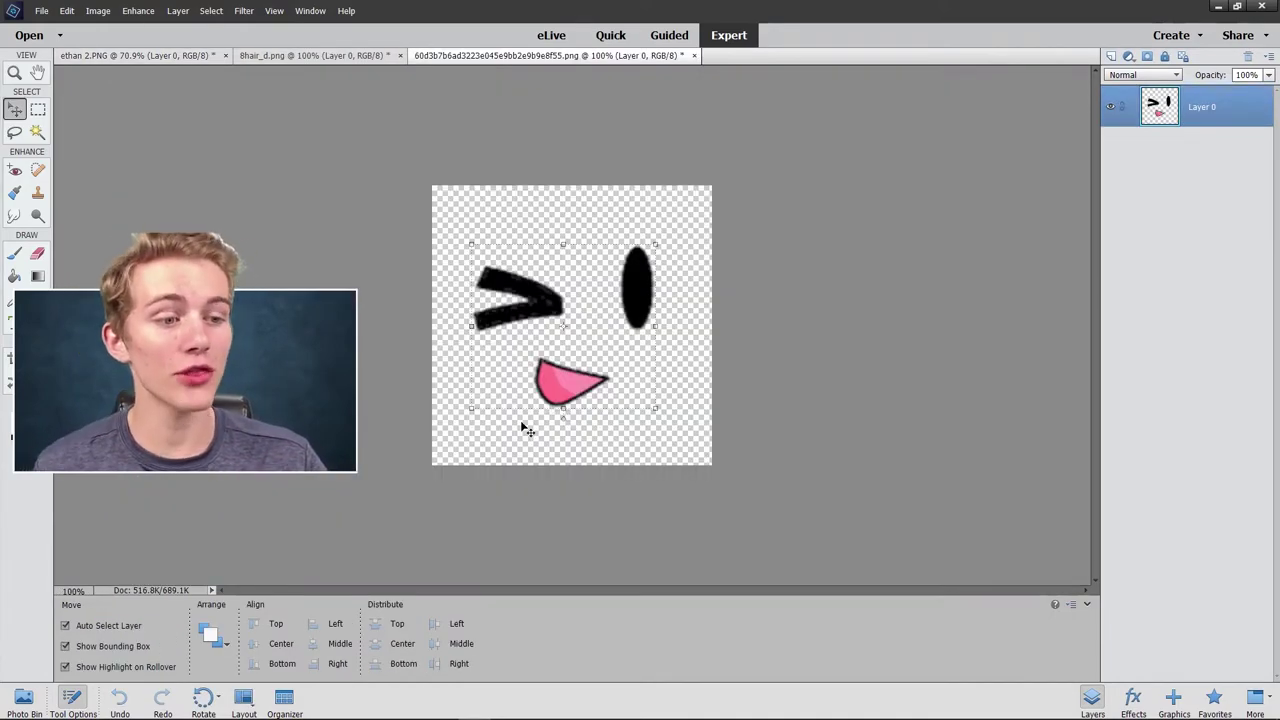
Erase the pink tongue and round eye from the wink sticker, leaving the '>' eye.
click(38, 254)
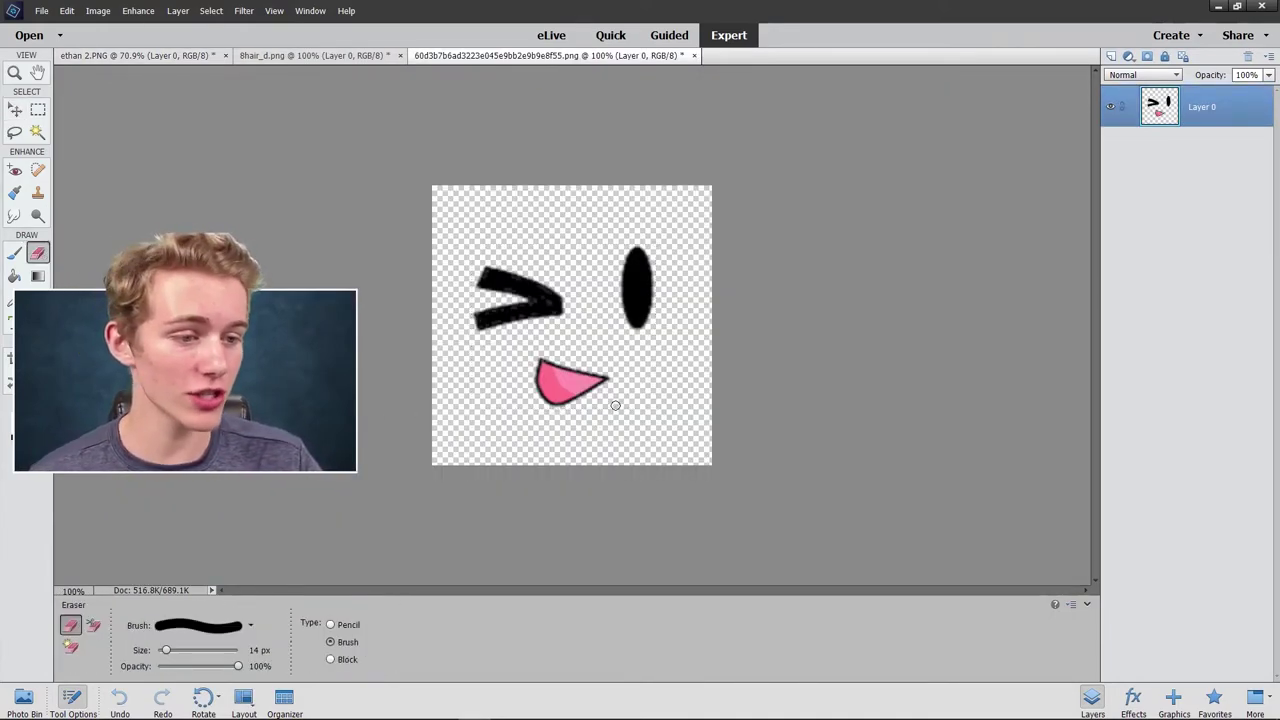
drag(605, 382, 541, 407)
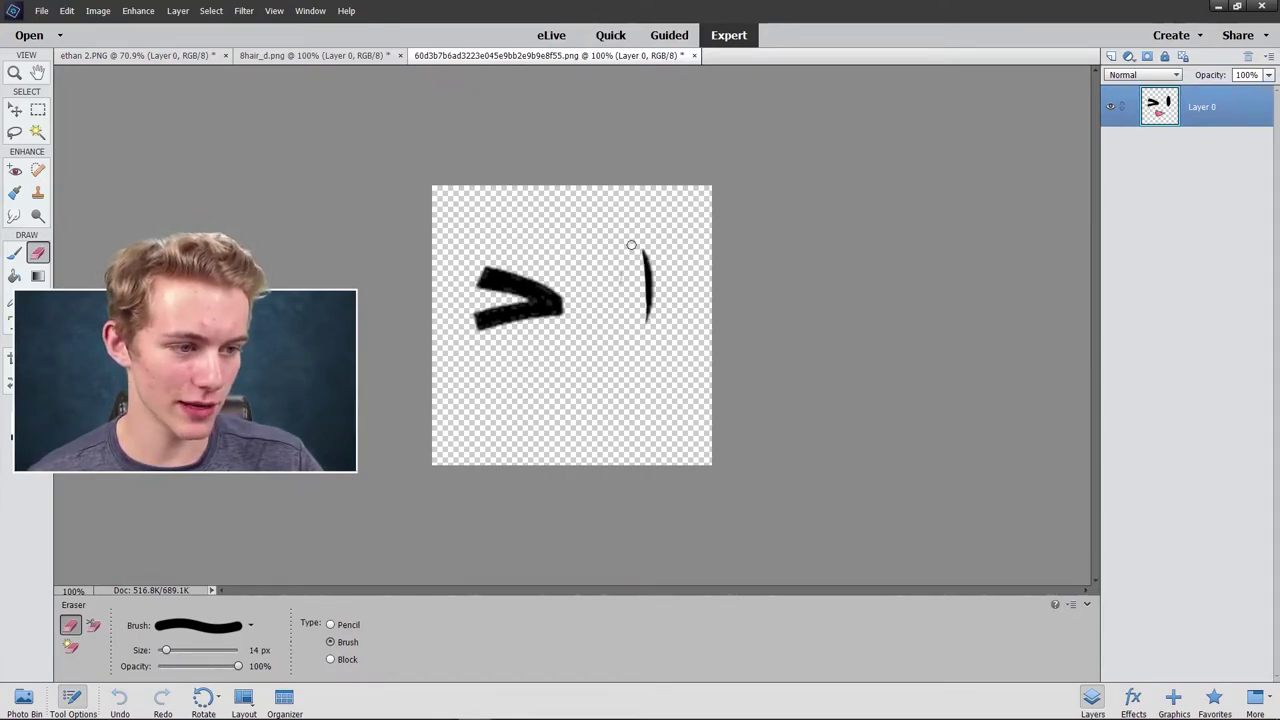
drag(644, 328, 612, 302)
Place the '>' wink eye on the face's left side at 73%.
click(12, 112)
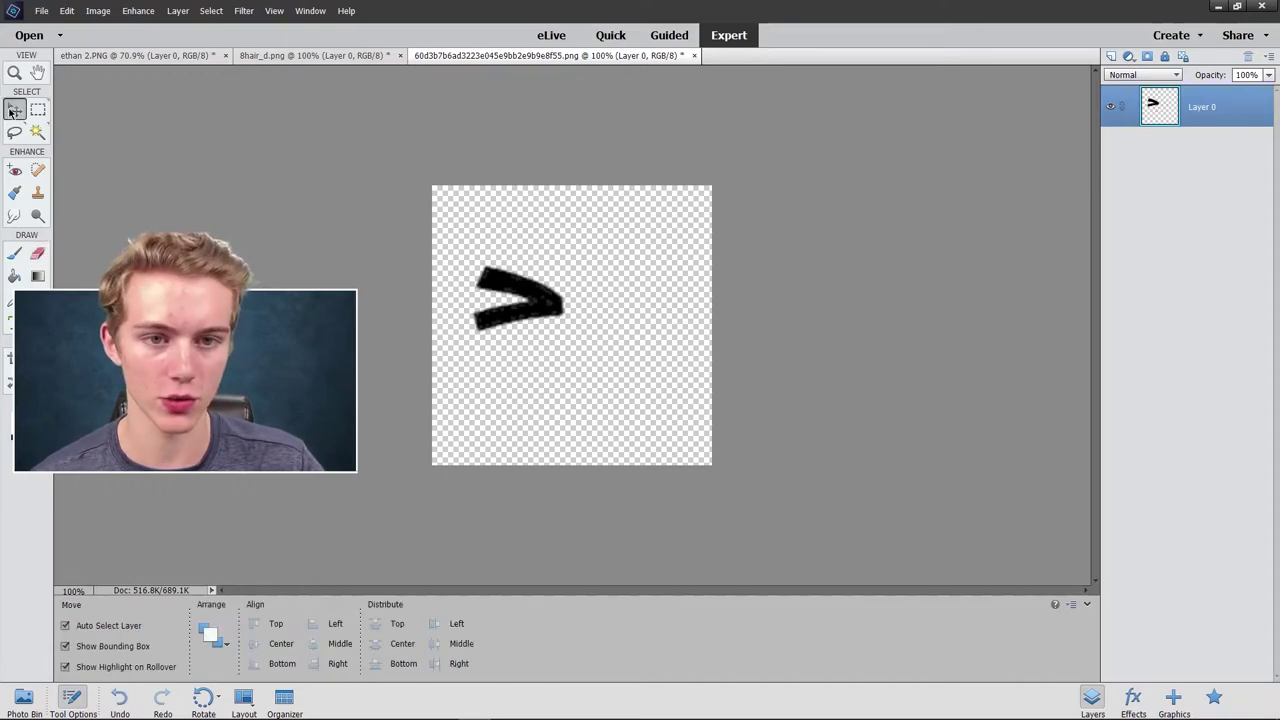
click(23, 697)
click(101, 648)
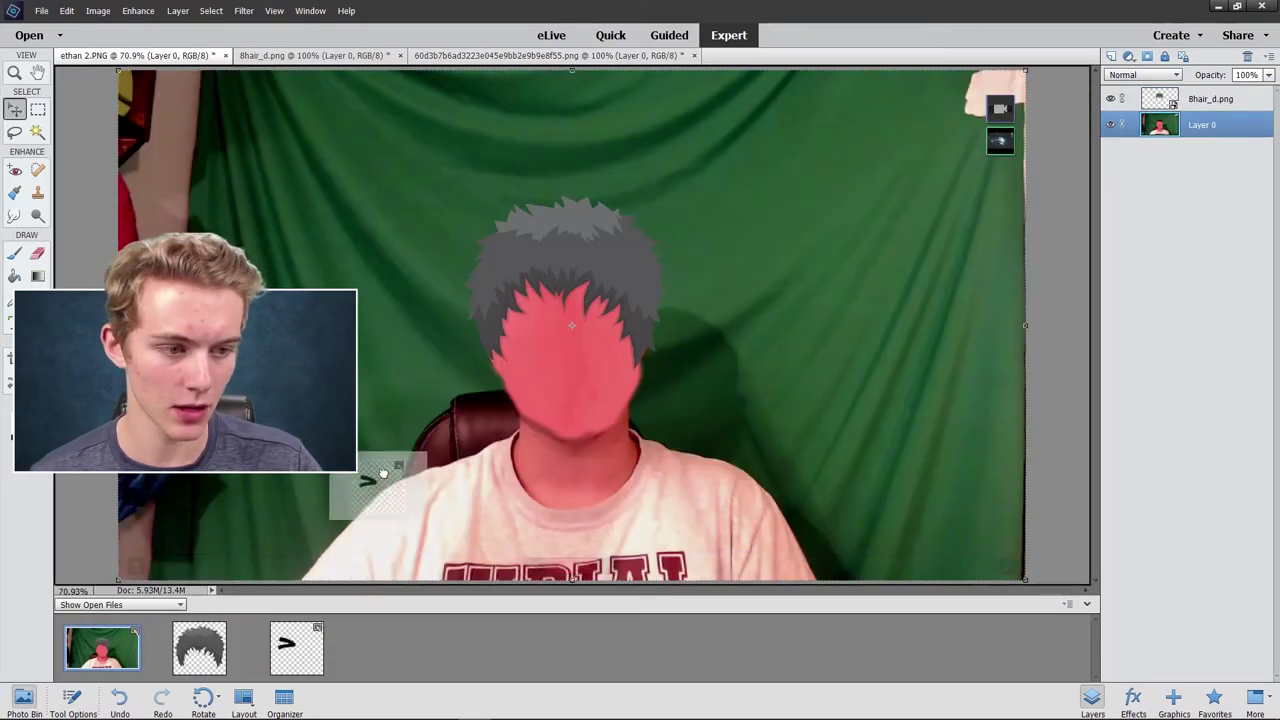
drag(296, 648, 122, 220)
drag(542, 321, 541, 332)
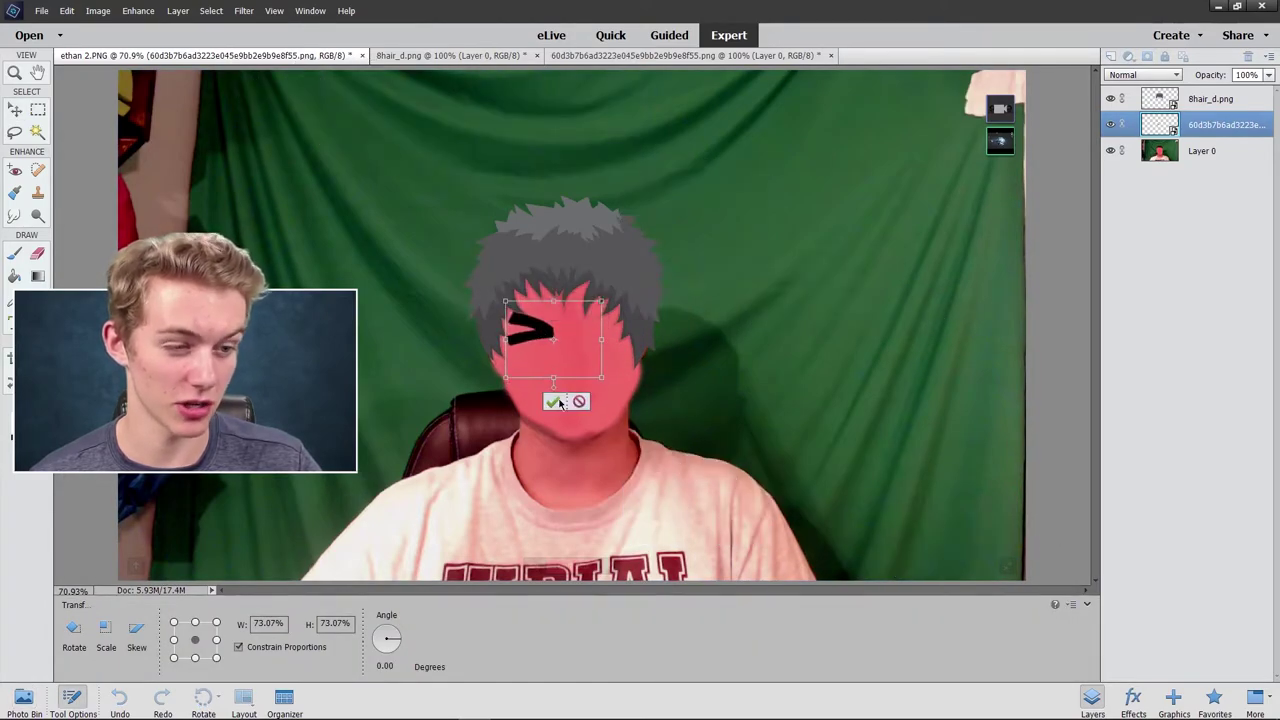
click(555, 402)
click(434, 418)
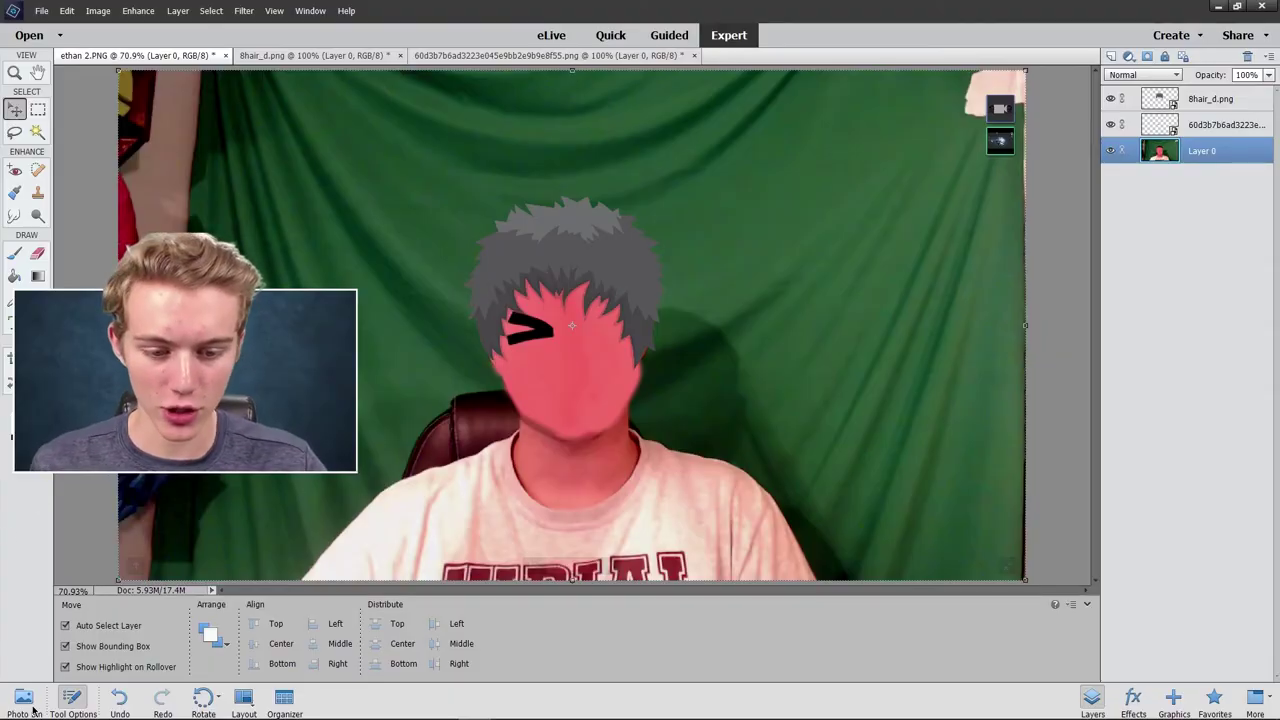
click(33, 708)
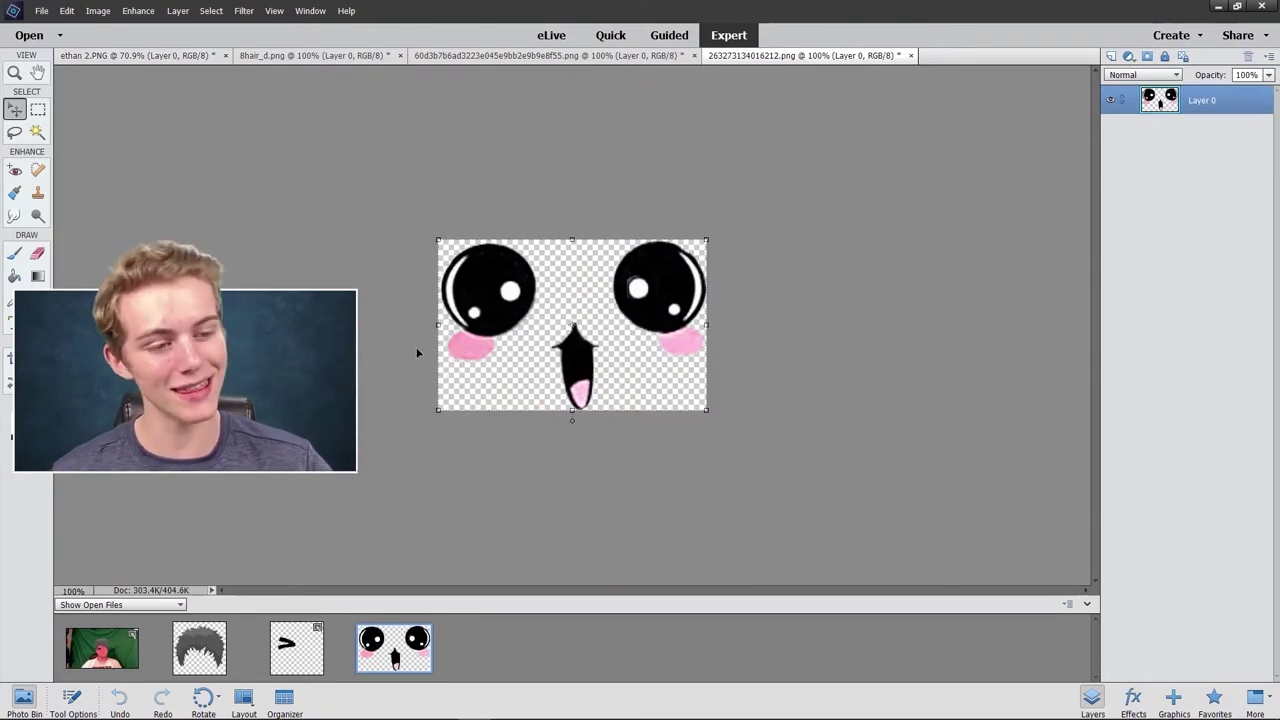
Copy the kawaii eye layer into ethan 2.PNG, undoing the stray move and reselecting it.
drag(572, 325, 640, 314)
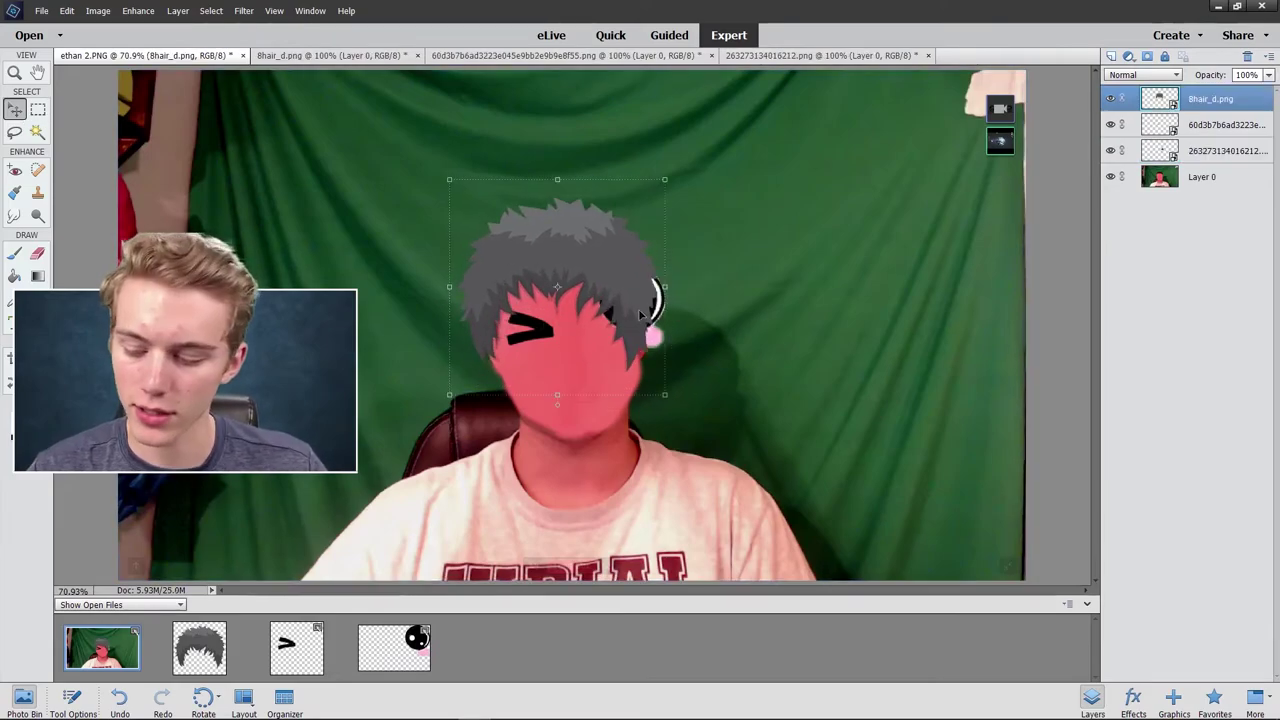
key(ctrl+z)
click(1207, 145)
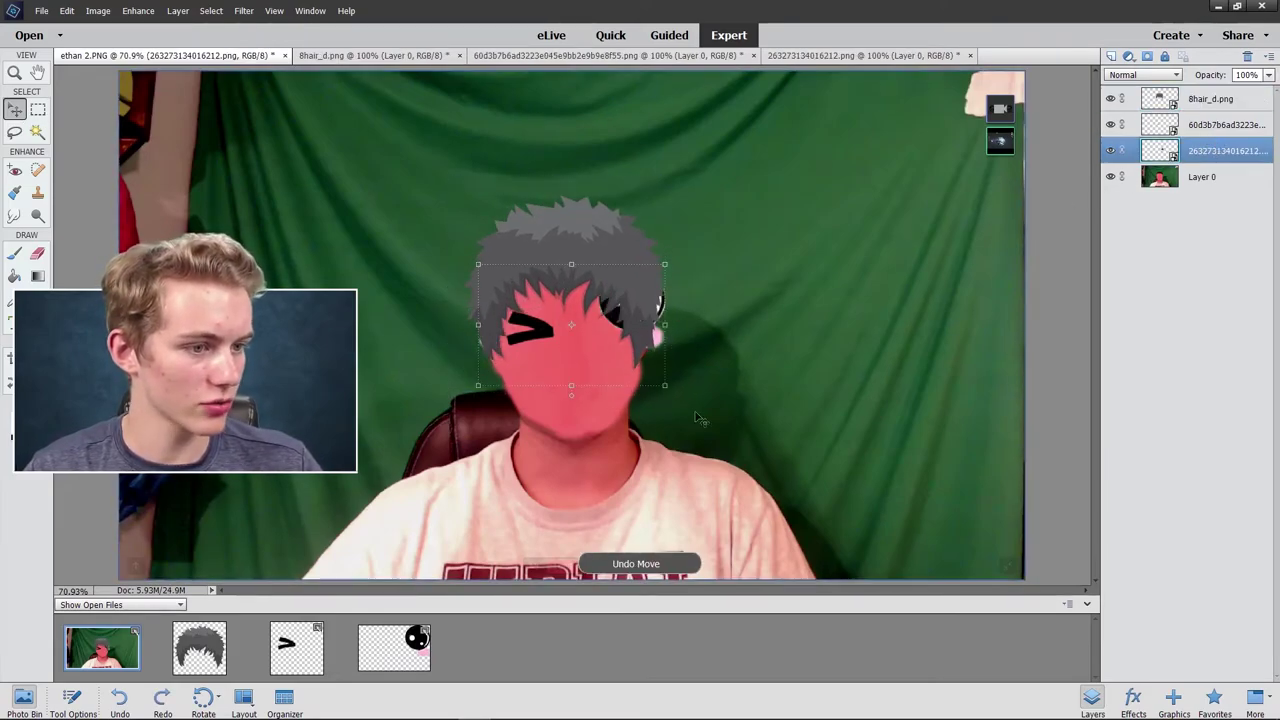
click(591, 342)
click(592, 329)
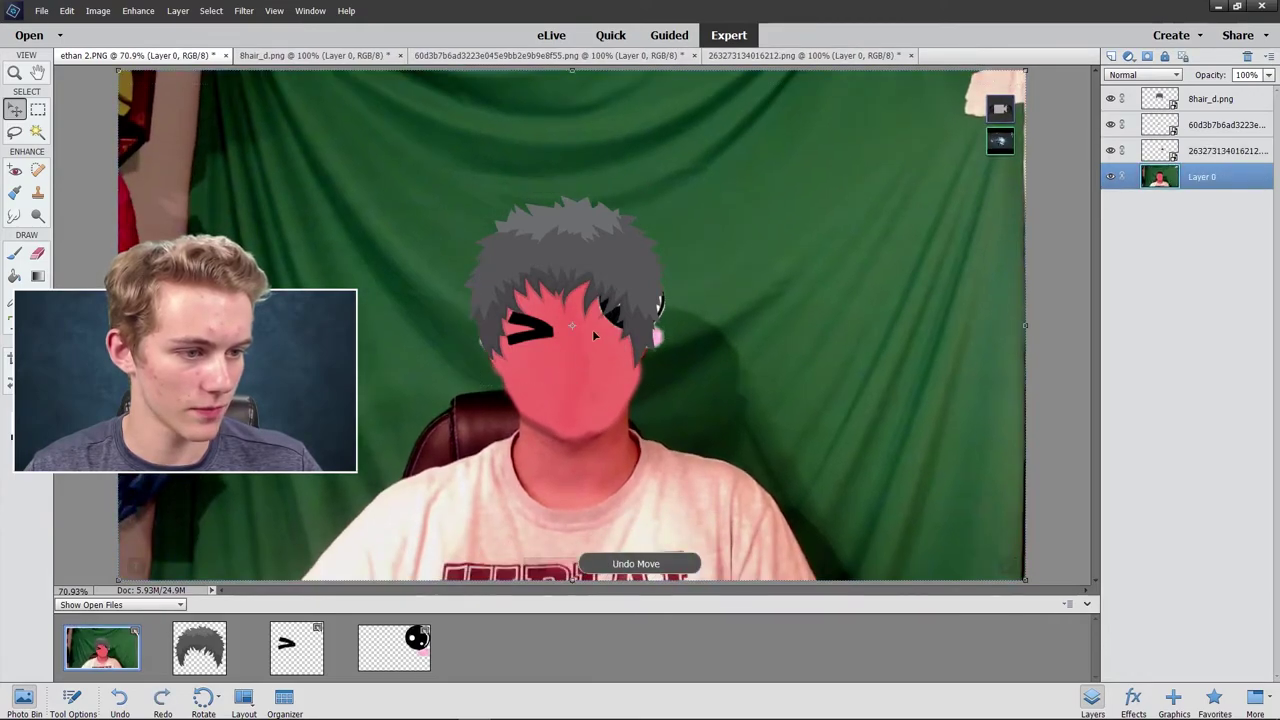
click(647, 314)
click(659, 314)
Shrink the round blushing eye to 73% and place it right of the wink.
drag(659, 314, 625, 345)
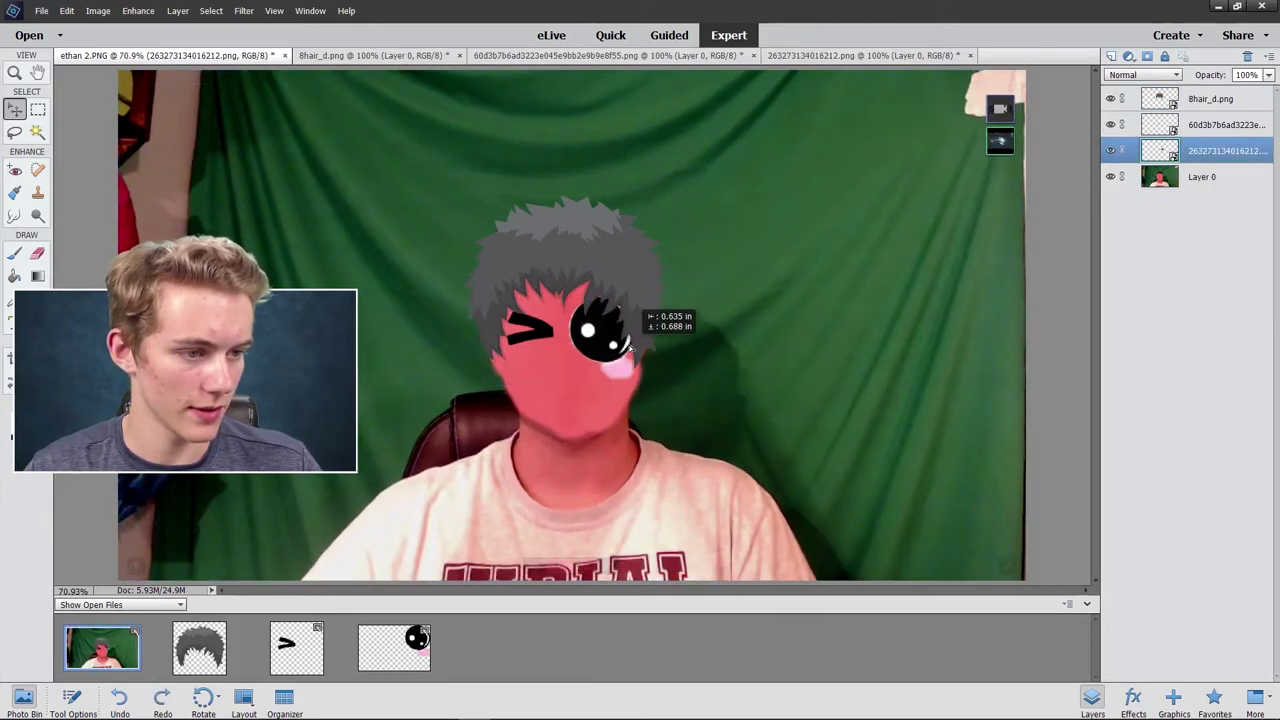
drag(628, 416, 582, 388)
drag(570, 331, 621, 336)
click(573, 401)
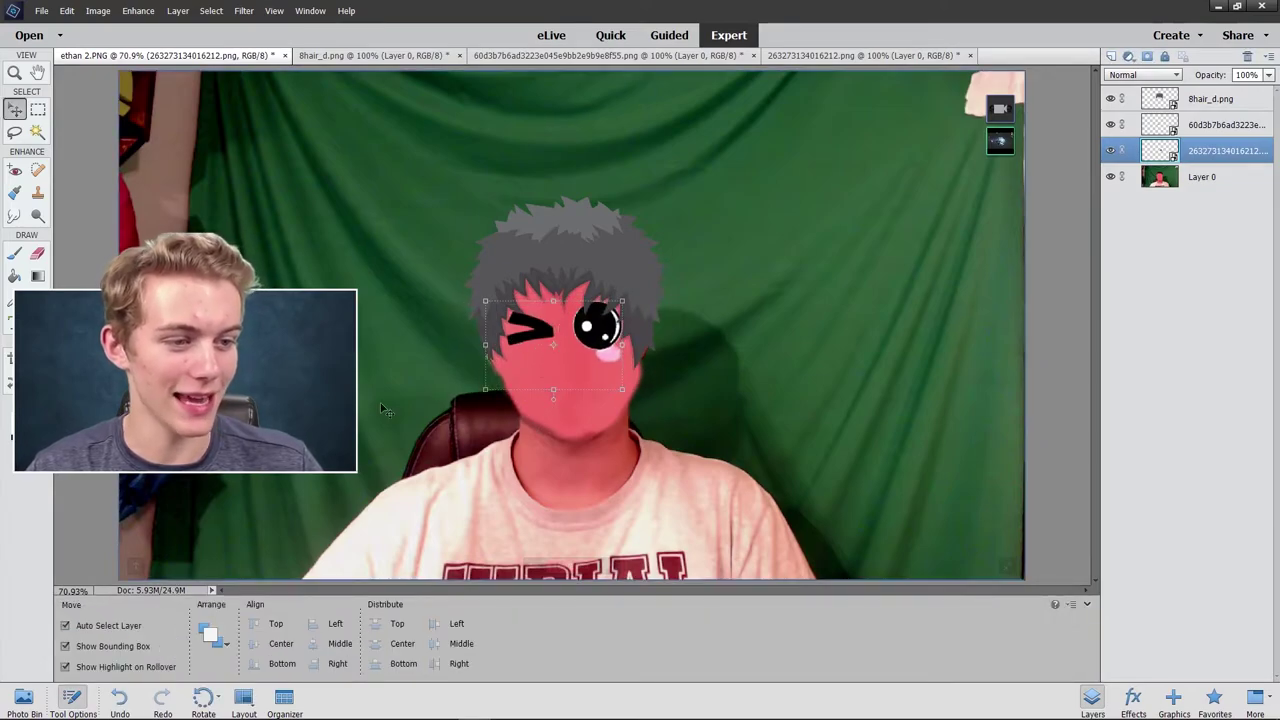
click(364, 406)
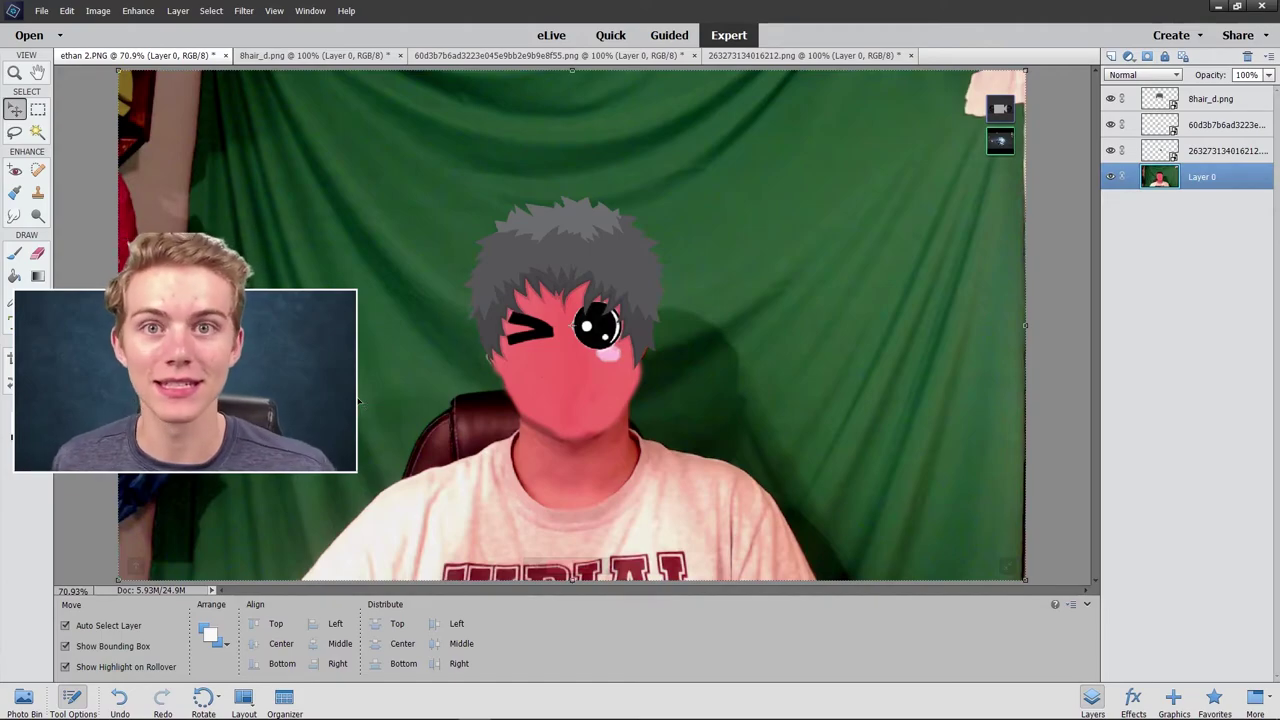
click(27, 709)
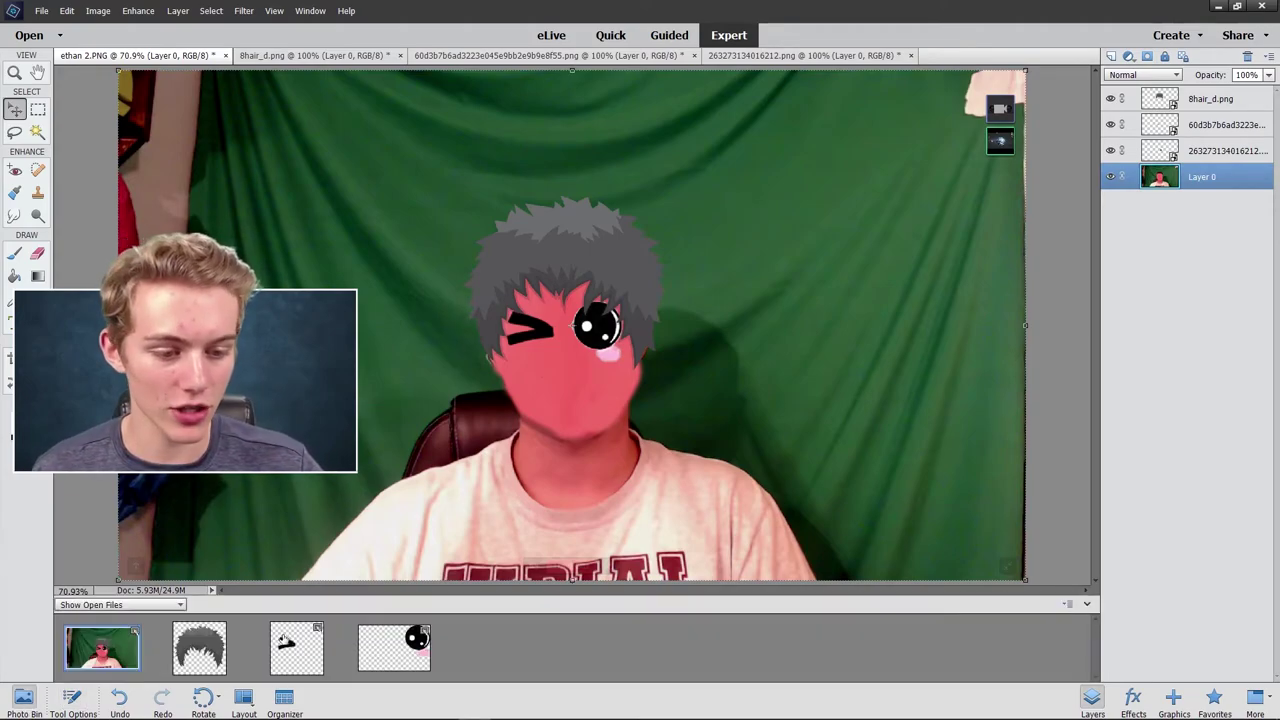
click(394, 648)
Hide Layer 0, show the mouth layer, and place the open mouth below the eyes.
click(1110, 131)
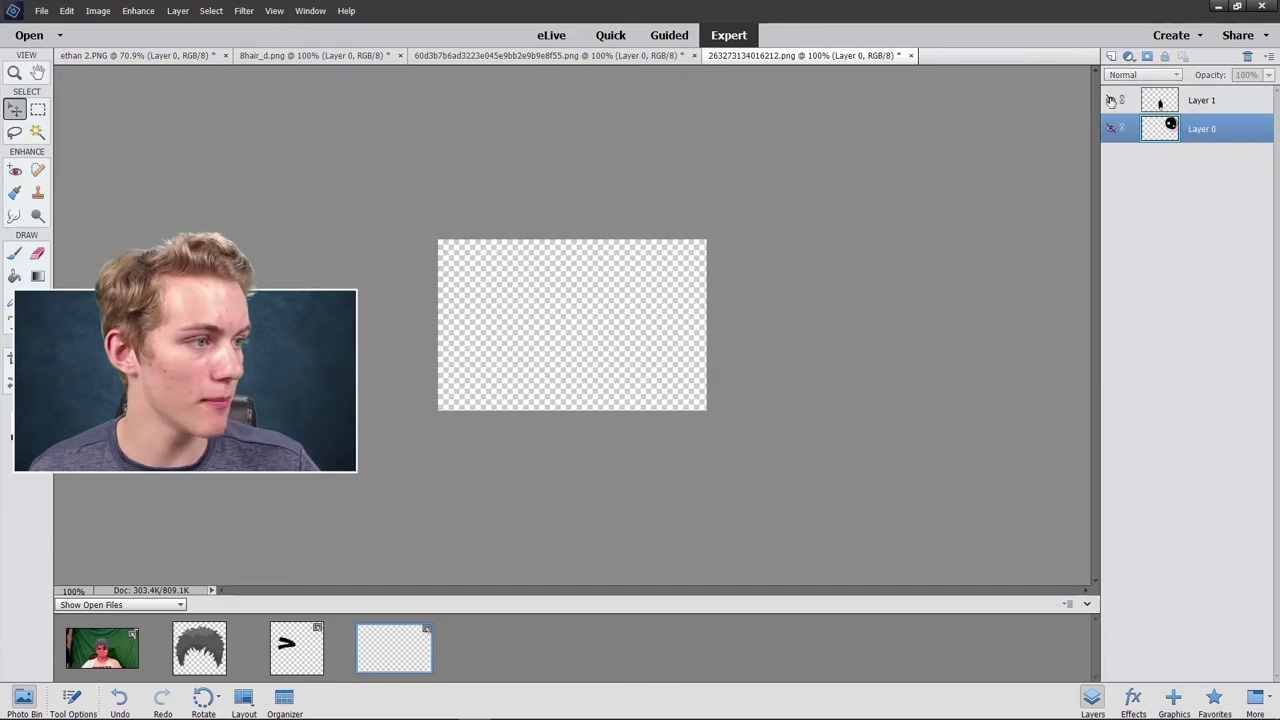
click(1110, 100)
drag(585, 360, 102, 648)
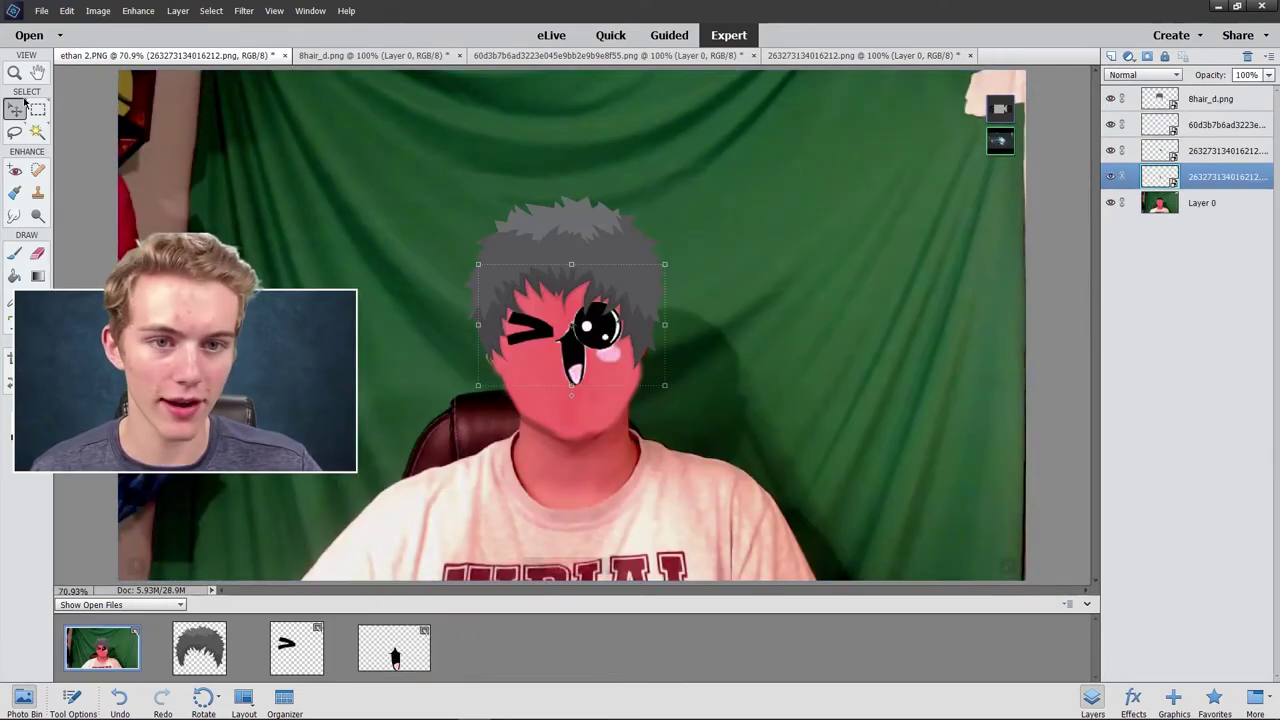
drag(575, 373, 568, 405)
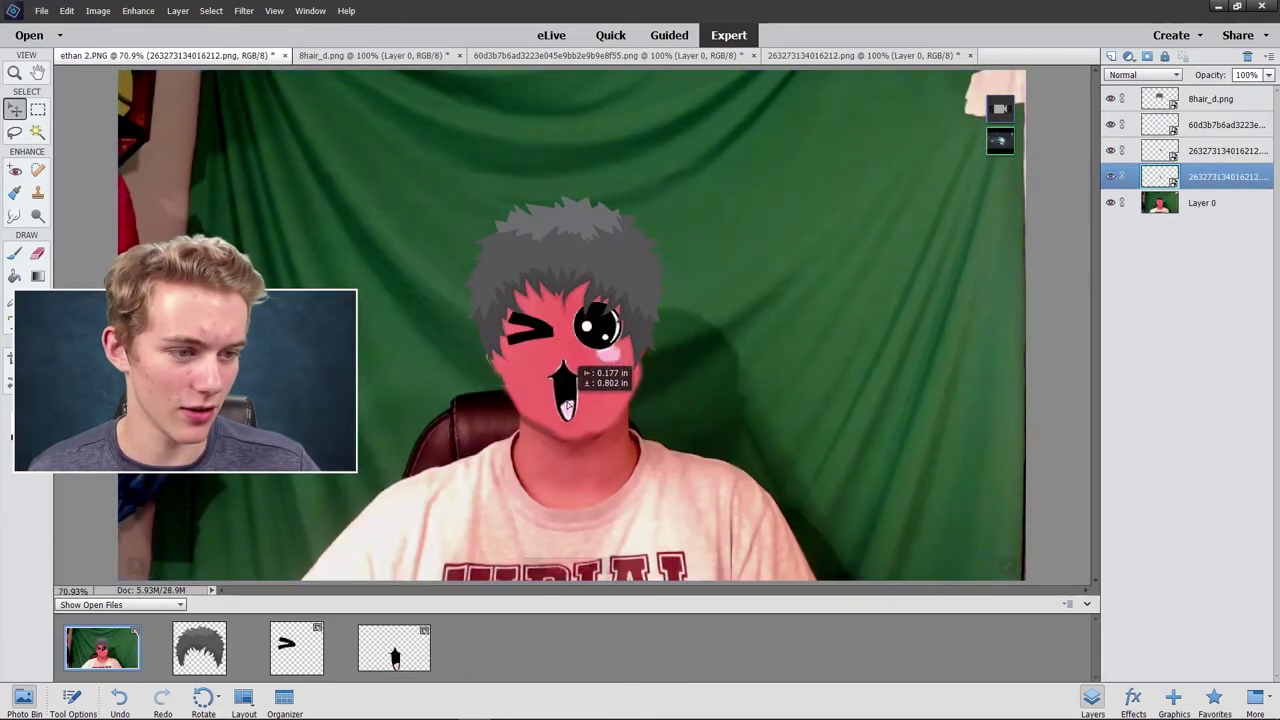
click(565, 422)
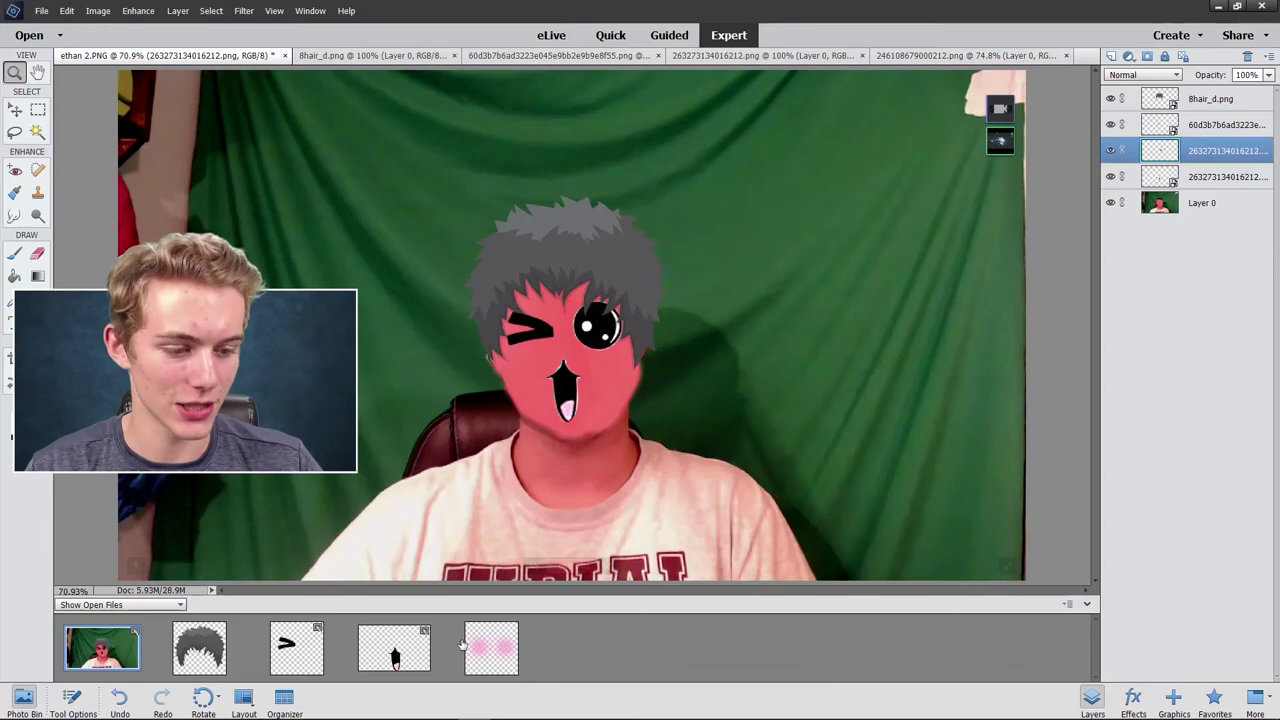
Add the pink blush, shrink it to about 34.5%, and fit it onto both cheeks.
drag(462, 646, 470, 388)
click(15, 110)
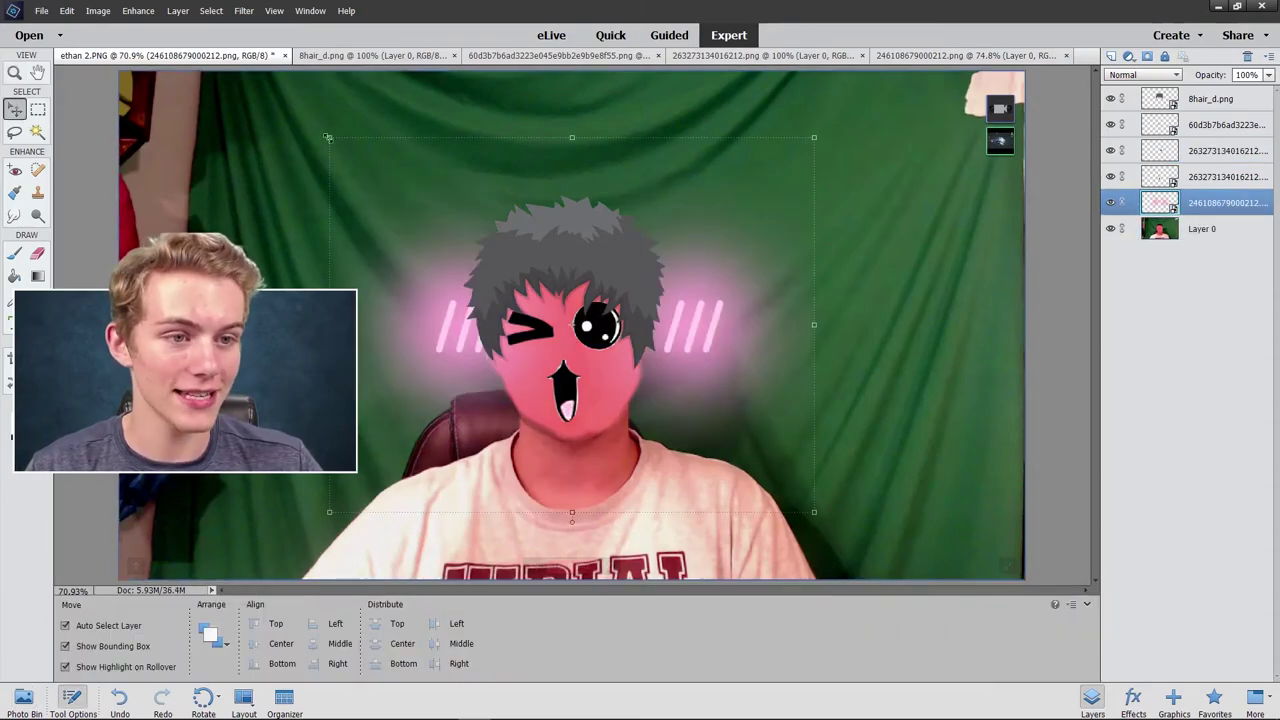
mouse_move(345, 148)
mouse_down()
mouse_move(520, 262)
mouse_move(571, 329)
mouse_up()
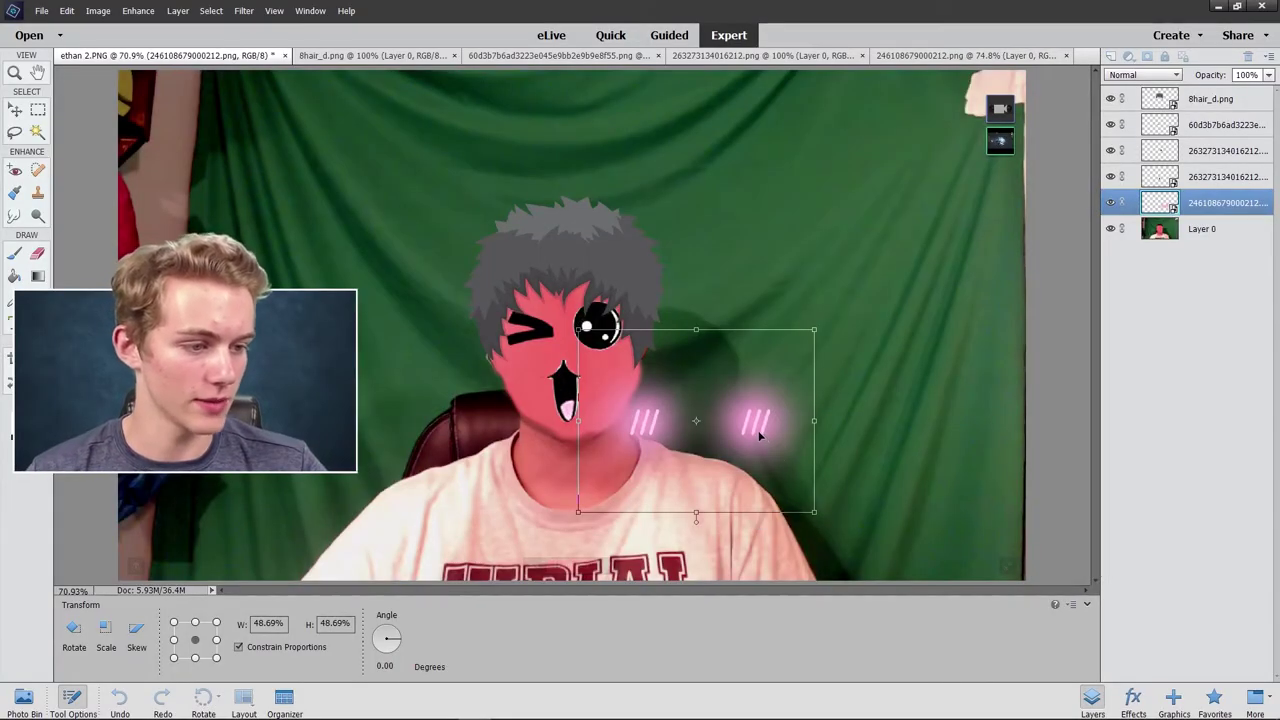
drag(759, 432, 622, 367)
drag(433, 258, 505, 310)
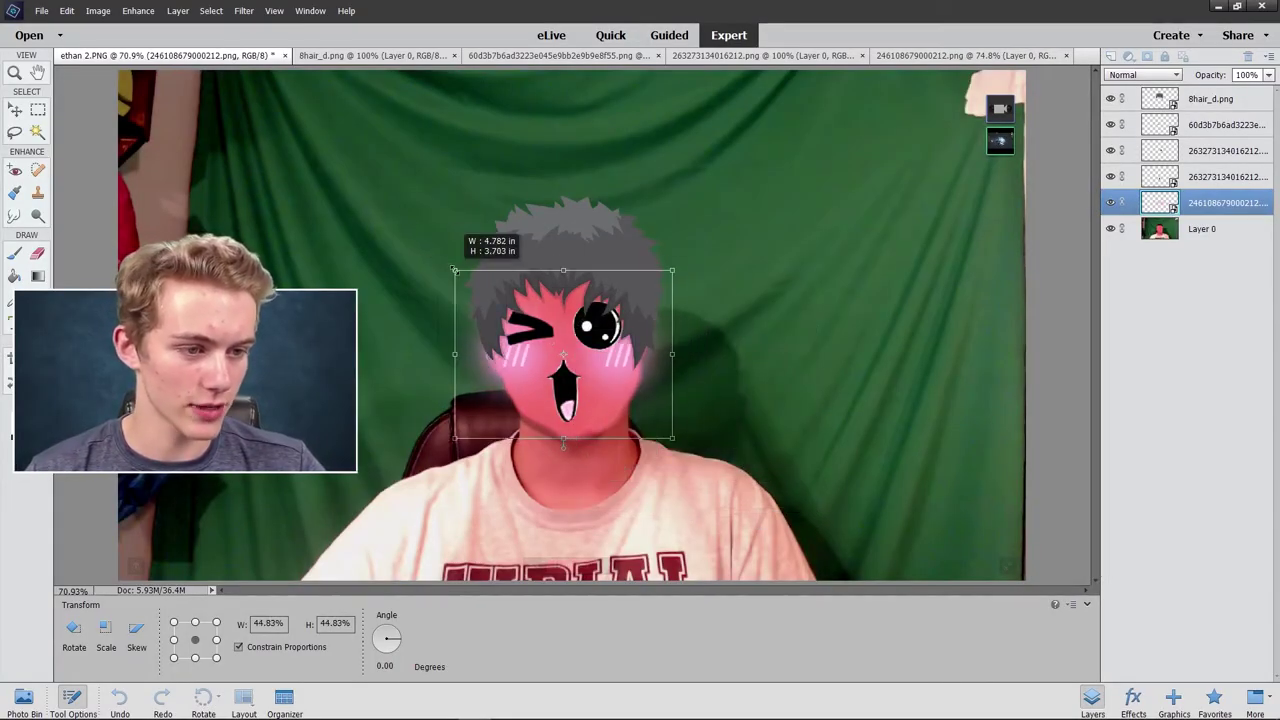
drag(637, 388, 614, 373)
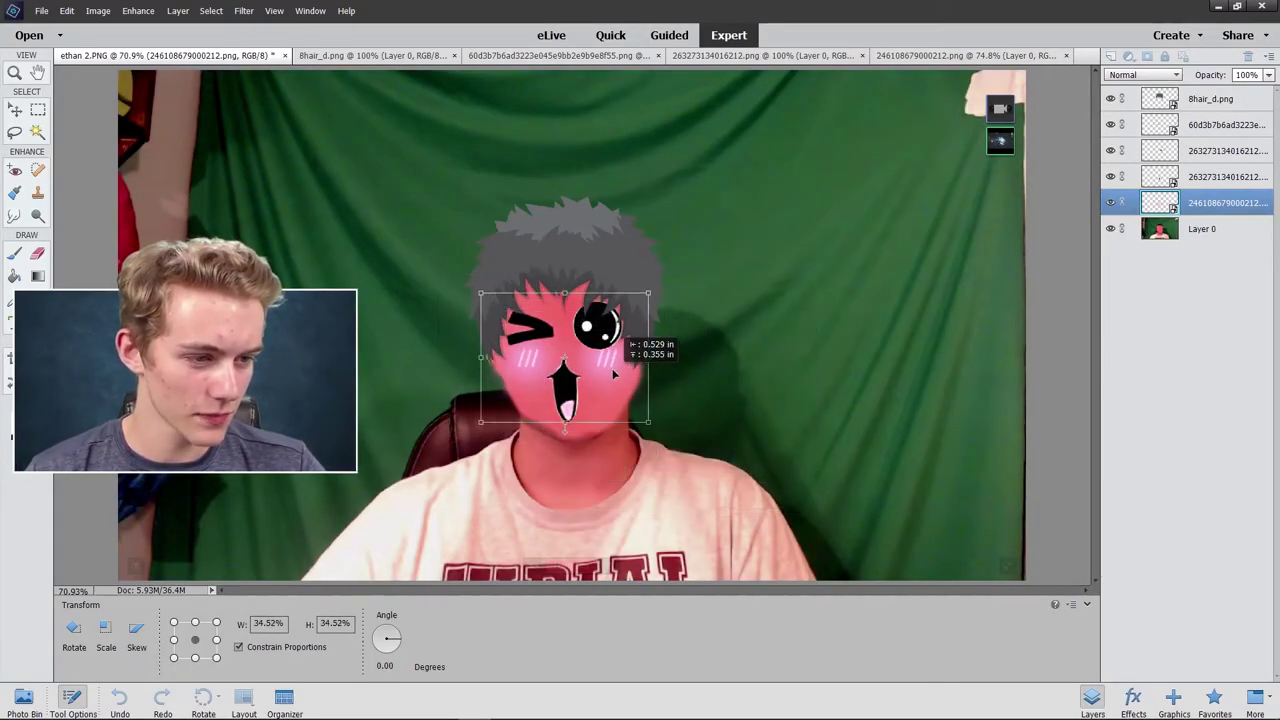
click(599, 432)
click(378, 388)
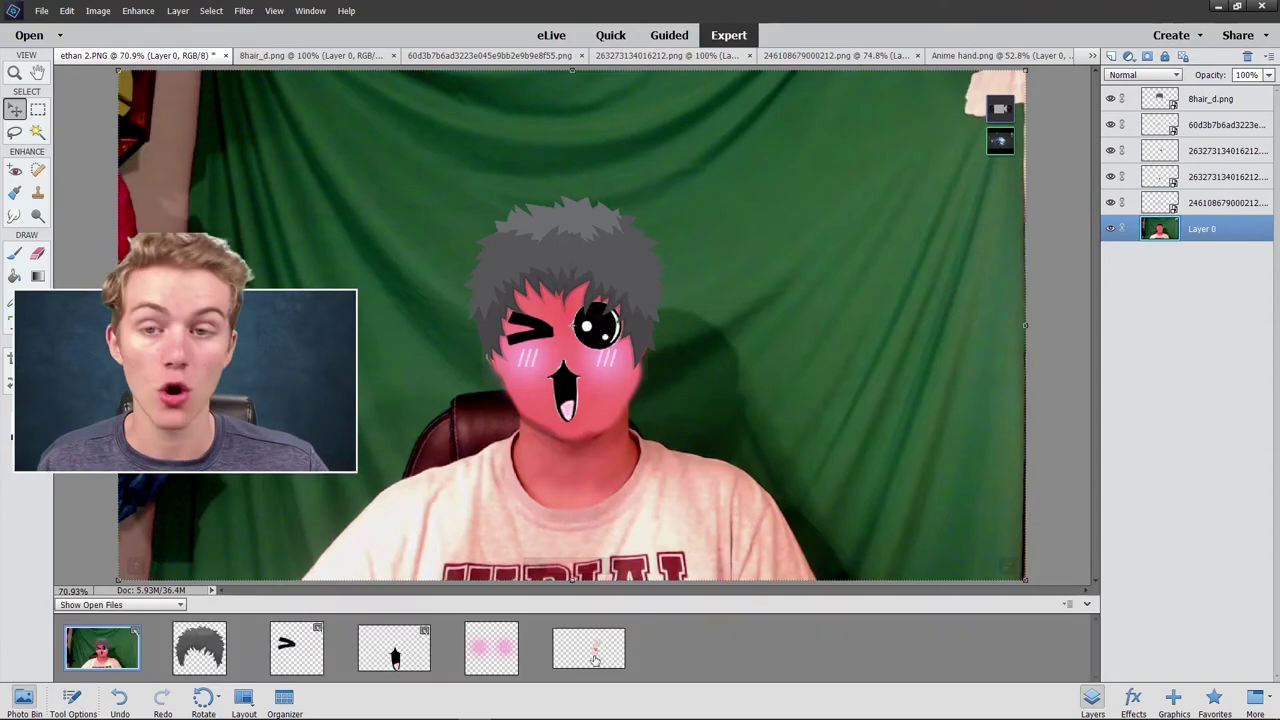
Add the anime peace-sign hand at 77% and move it to the right of the face.
mouse_move(588, 648)
mouse_down()
mouse_move(587, 410)
mouse_move(355, 484)
mouse_up()
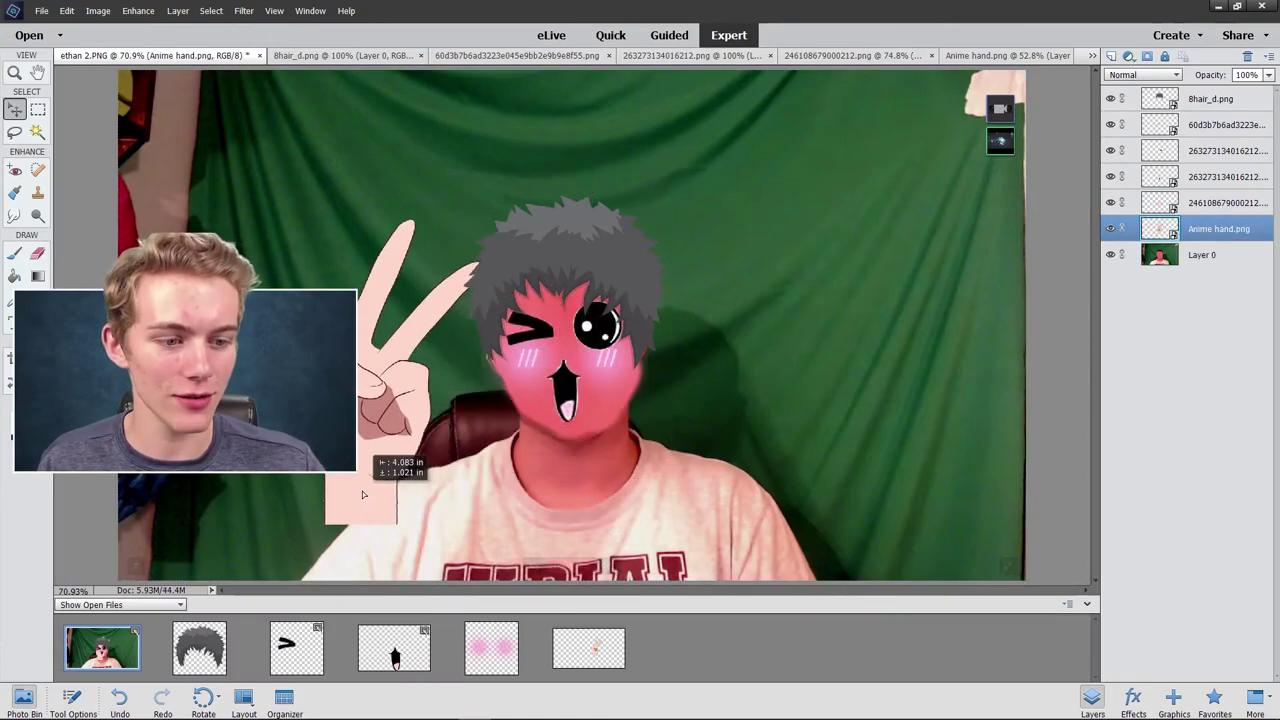
mouse_move(384, 545)
mouse_down()
mouse_move(296, 260)
mouse_move(358, 346)
mouse_up()
drag(415, 440, 425, 460)
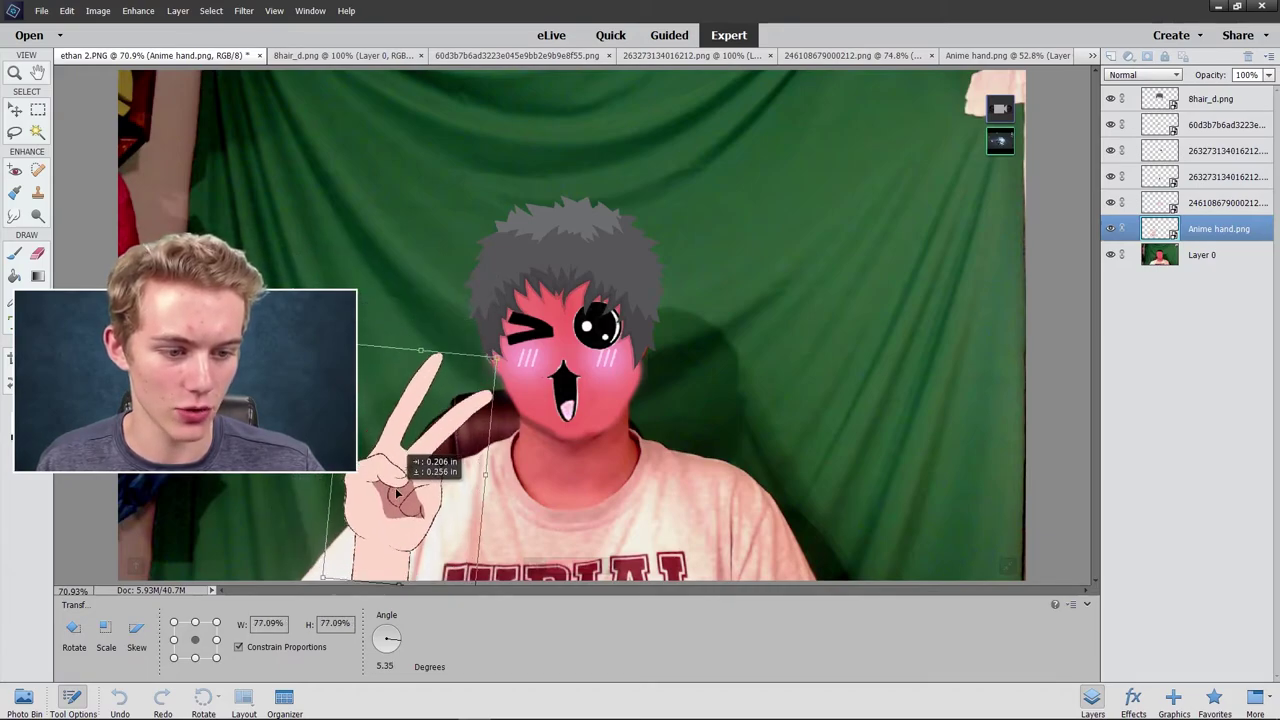
click(426, 578)
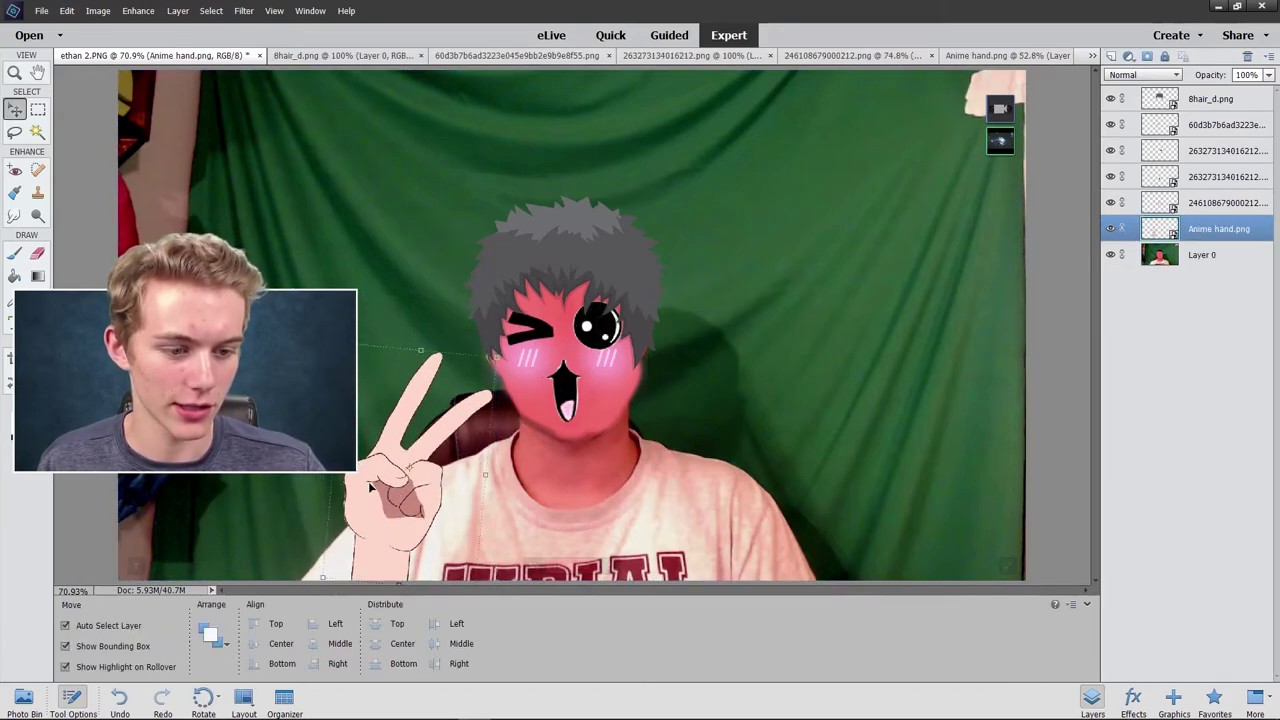
drag(370, 487, 786, 494)
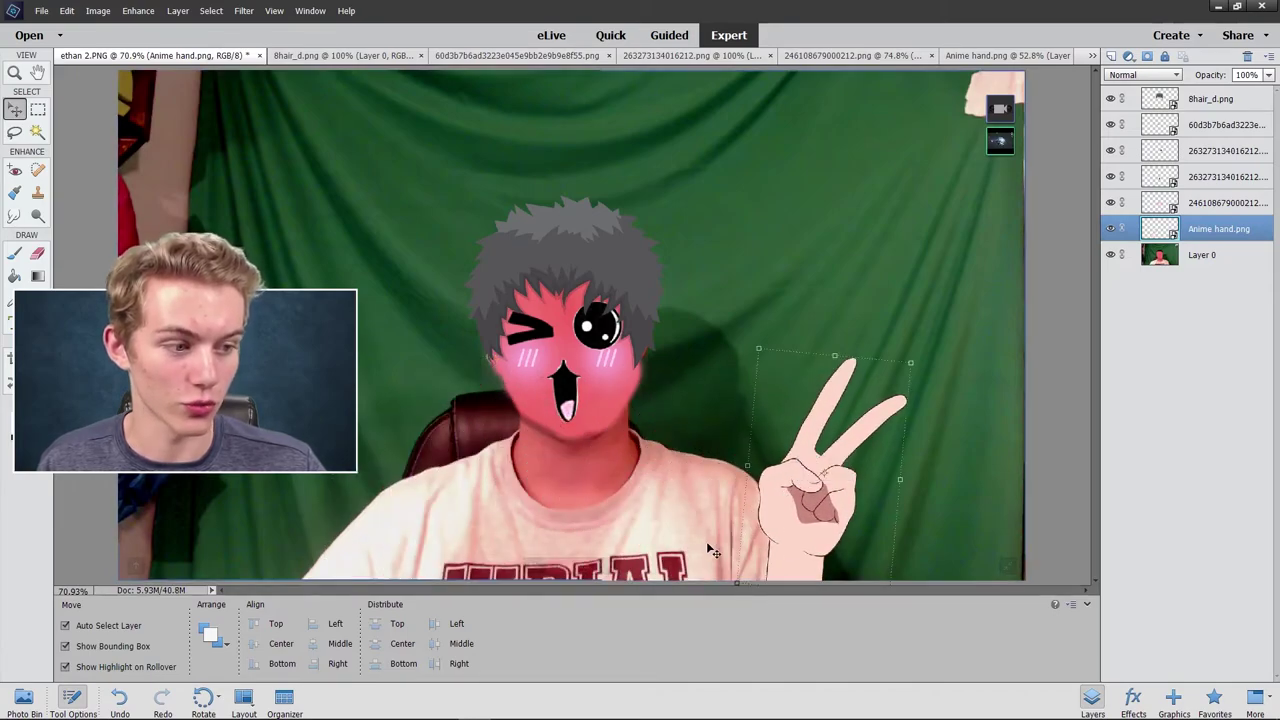
click(856, 281)
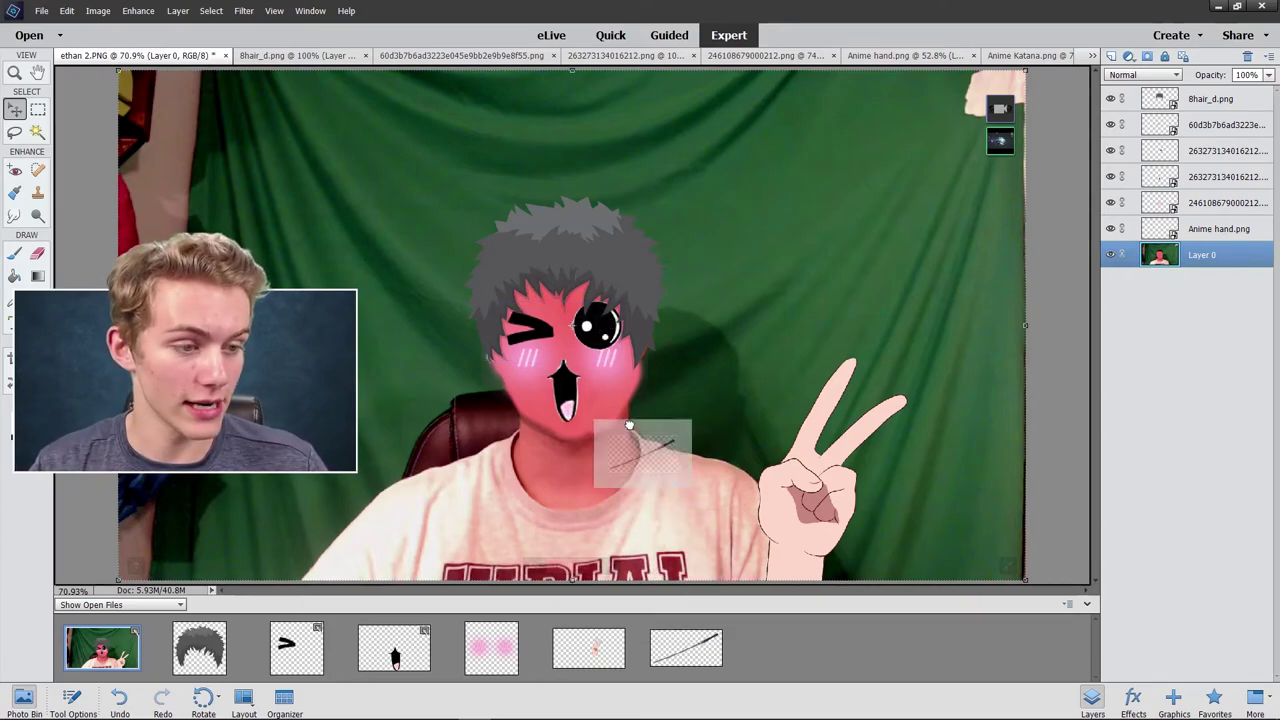
Add the katana from the Photo Bin, shrunk and tilted behind the right shoulder.
drag(671, 668, 643, 443)
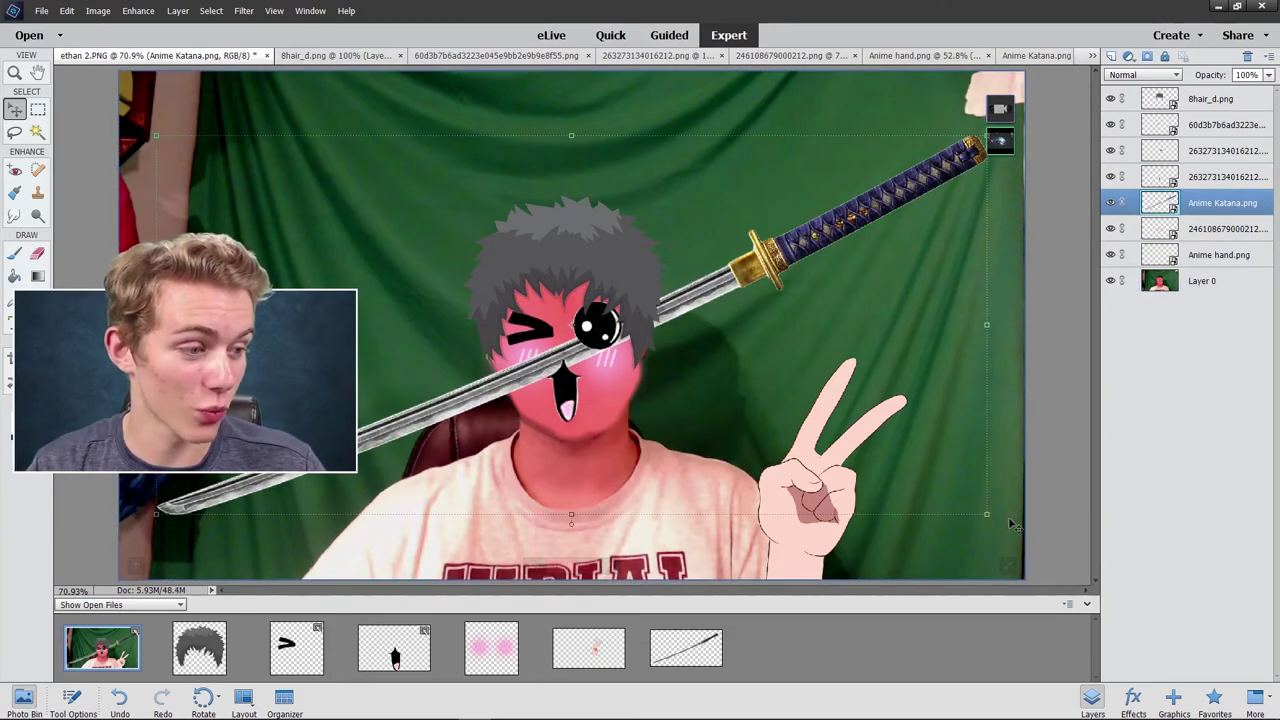
drag(1010, 524, 800, 425)
mouse_move(477, 446)
mouse_down()
mouse_move(480, 432)
mouse_move(590, 422)
mouse_up()
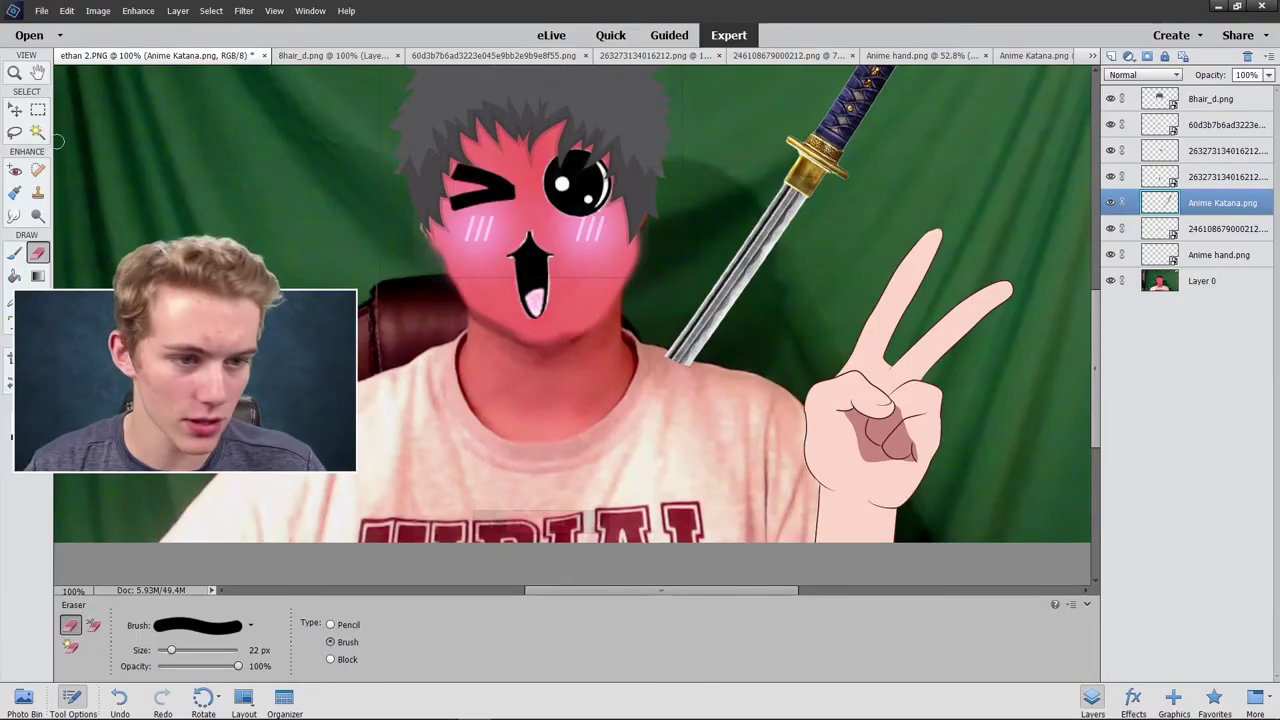
Zoom in on the katana tip, undo the Eraser strokes, then return to full view.
click(14, 72)
click(675, 377)
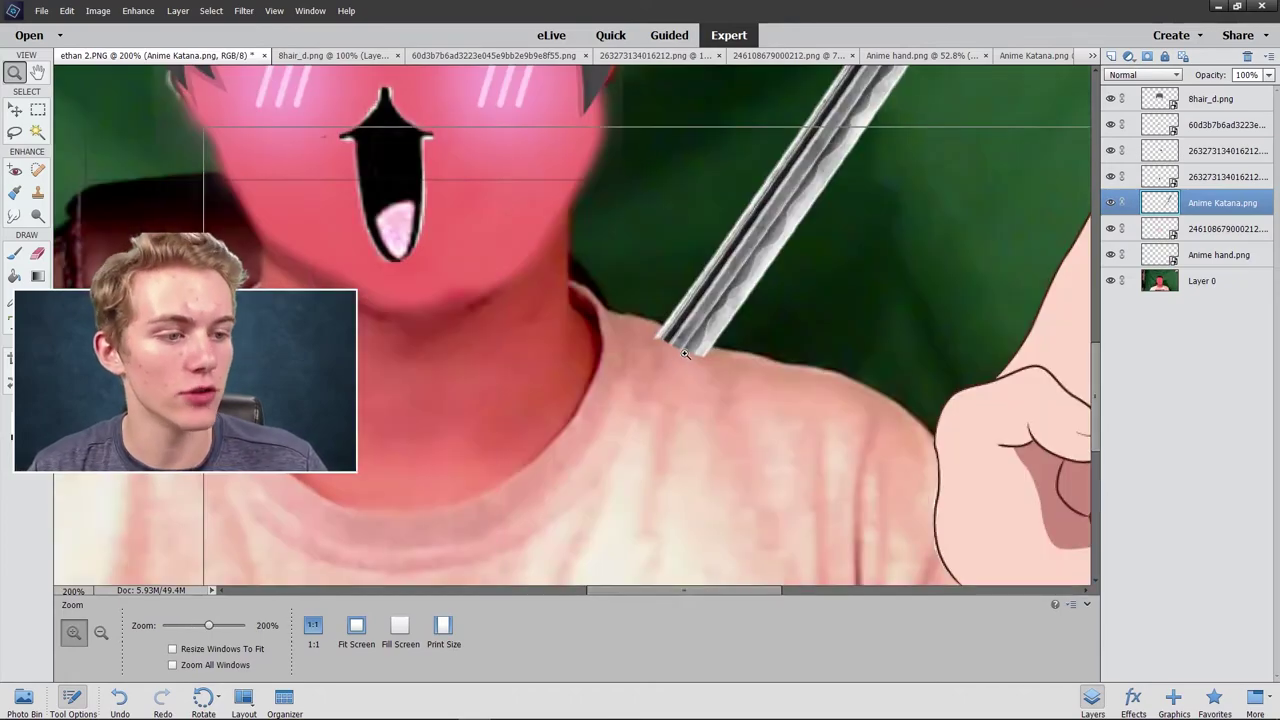
click(675, 377)
click(675, 377)
click(38, 253)
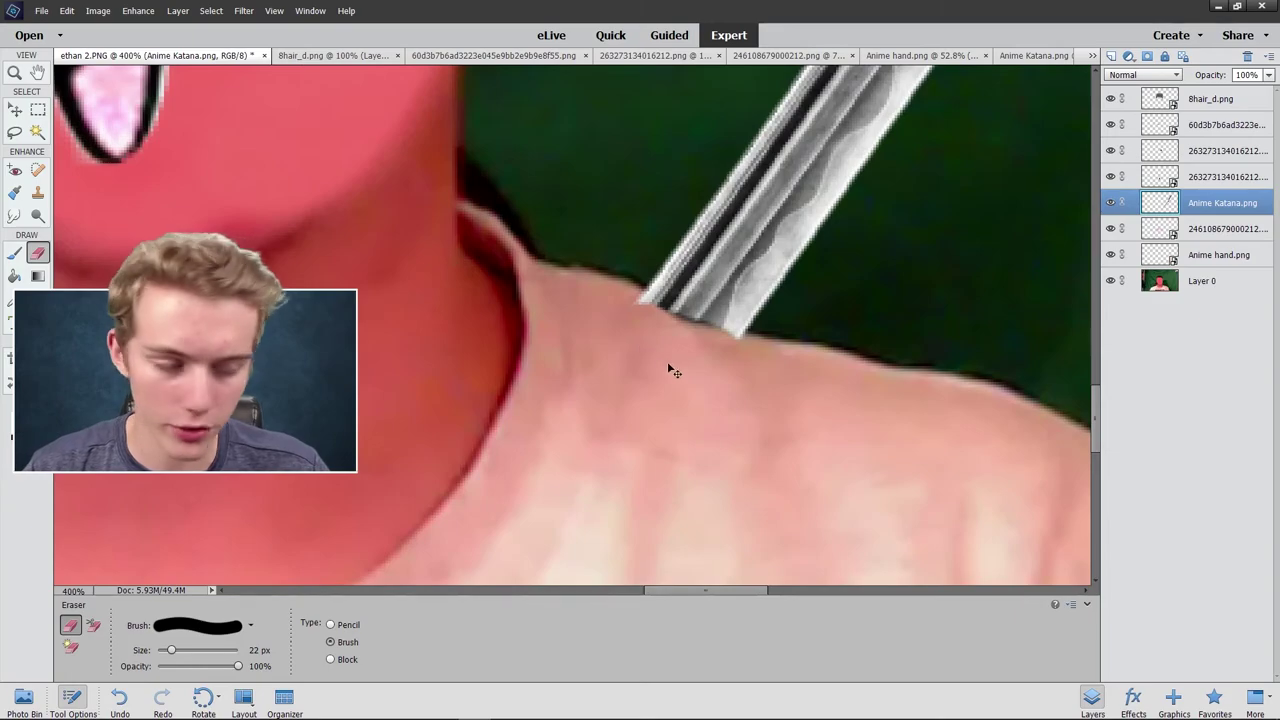
key(ctrl+z)
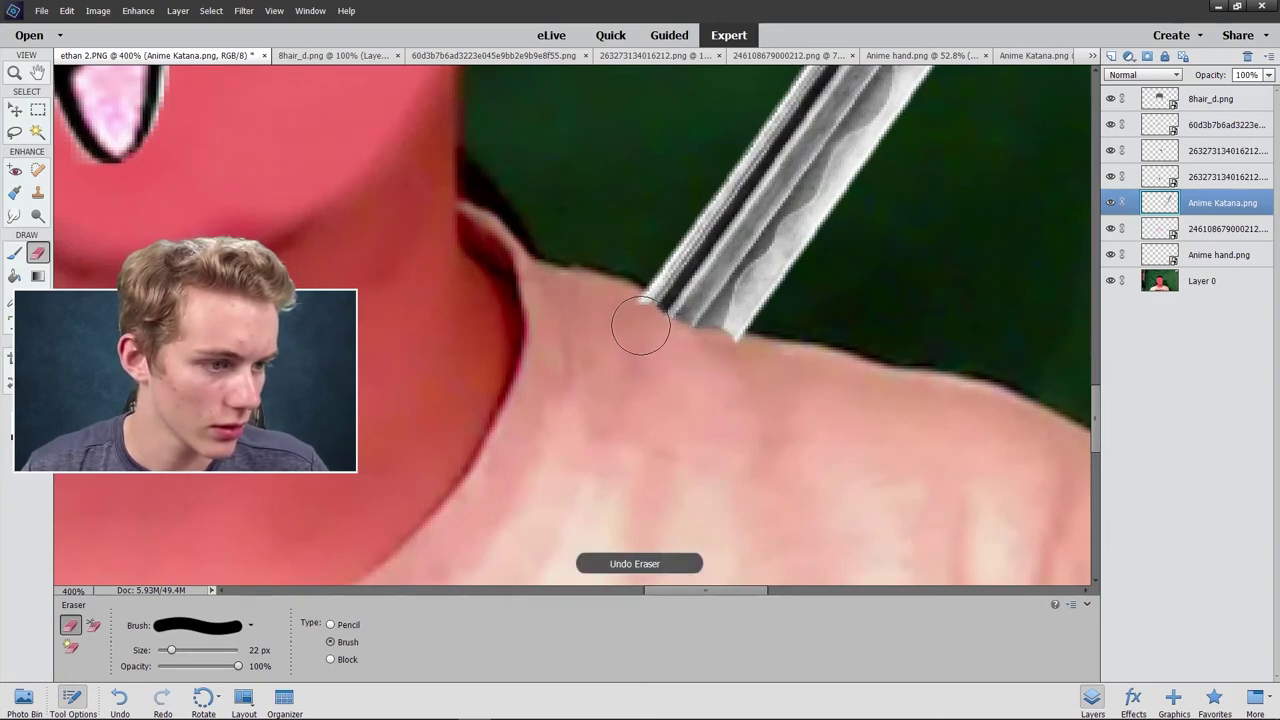
click(642, 324)
key(ctrl+z)
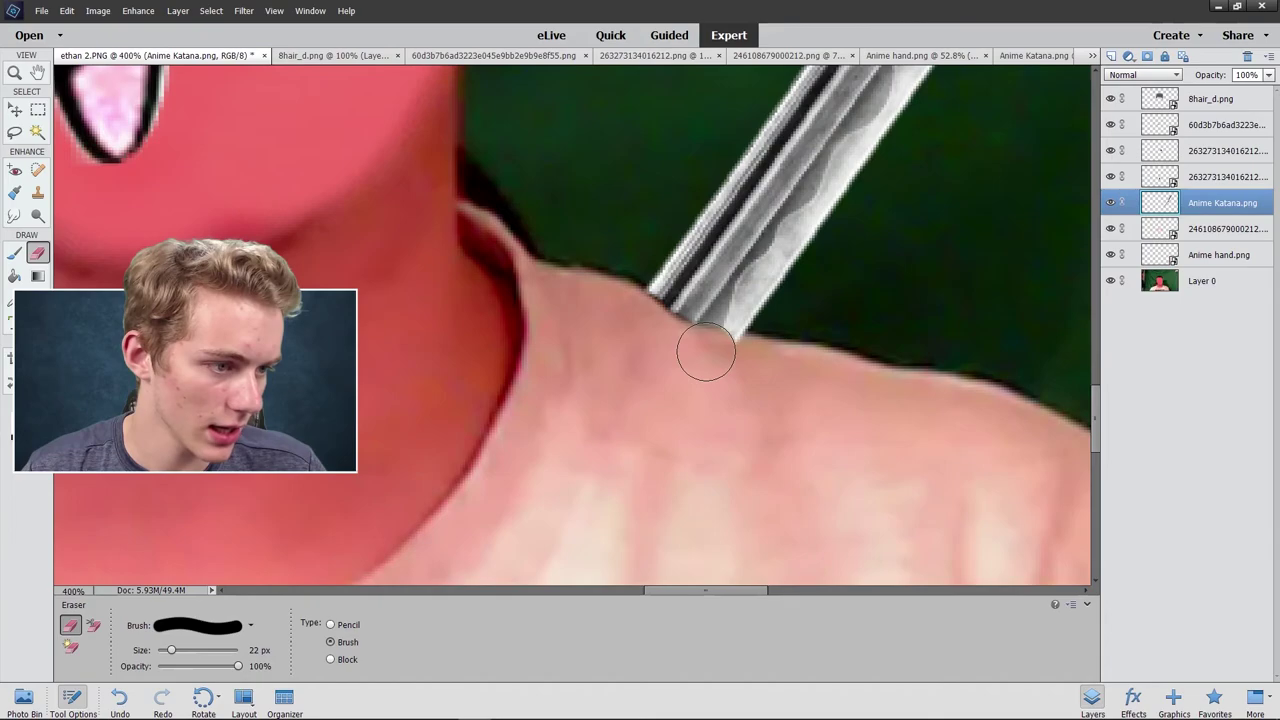
key(z)
key(ctrl+0)
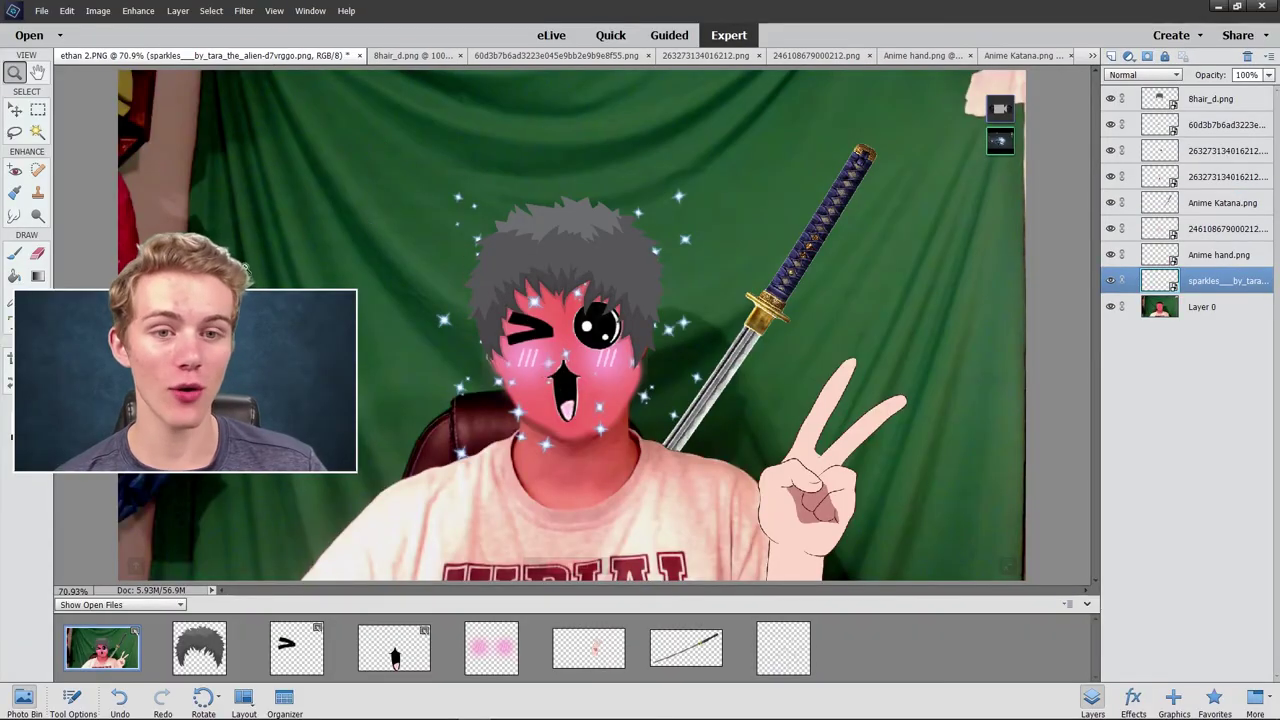
Move the sparkles to the top-left of the photo and enlarge them to about 118%.
click(15, 110)
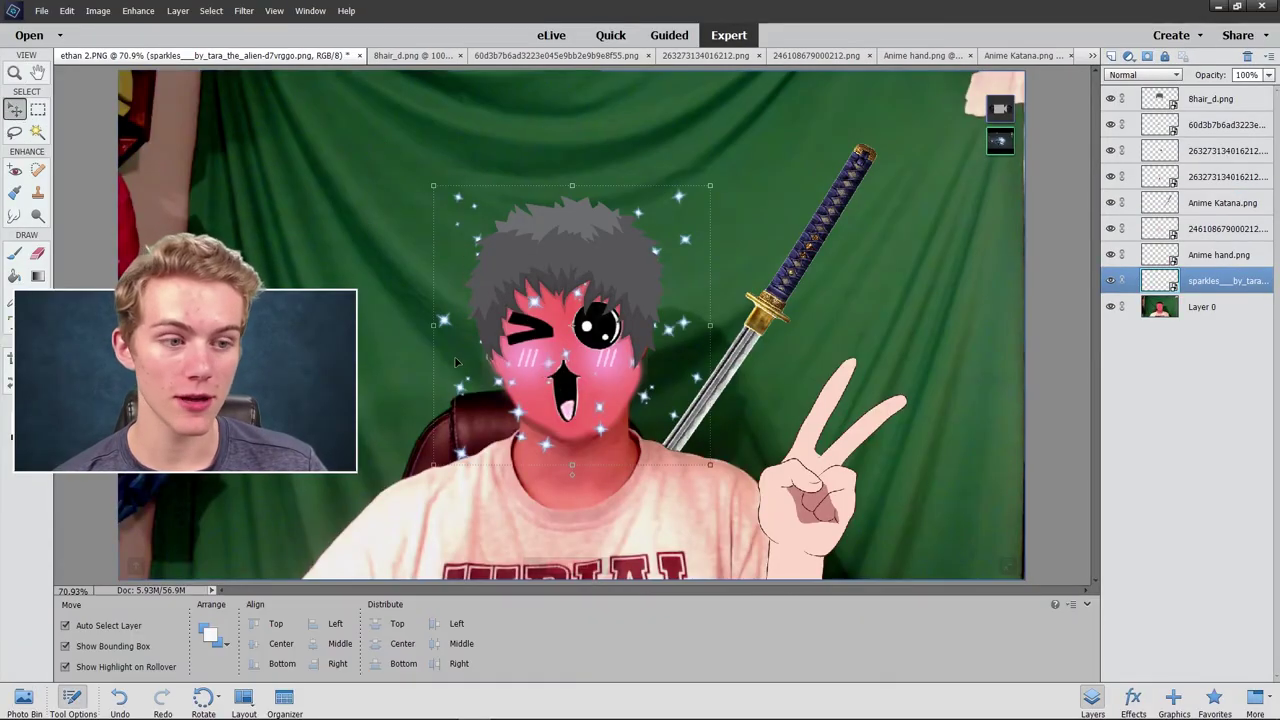
drag(489, 373, 289, 270)
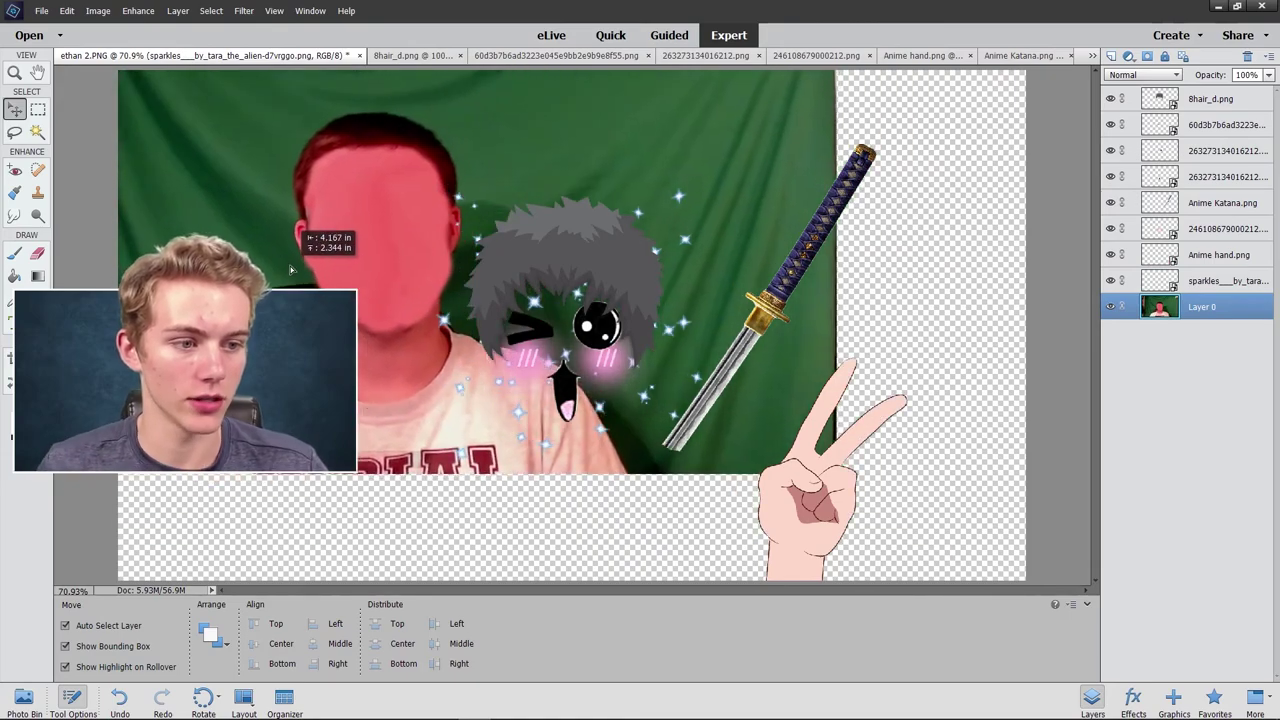
key(ctrl+z)
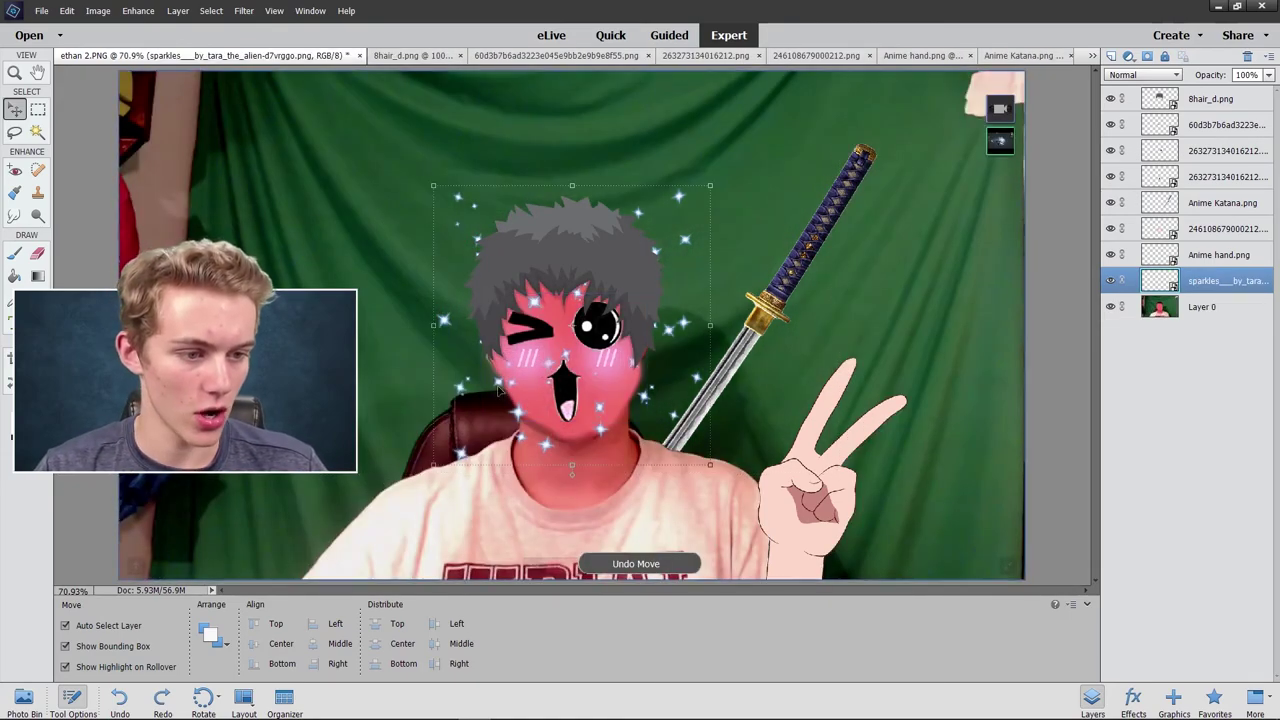
drag(445, 323, 135, 200)
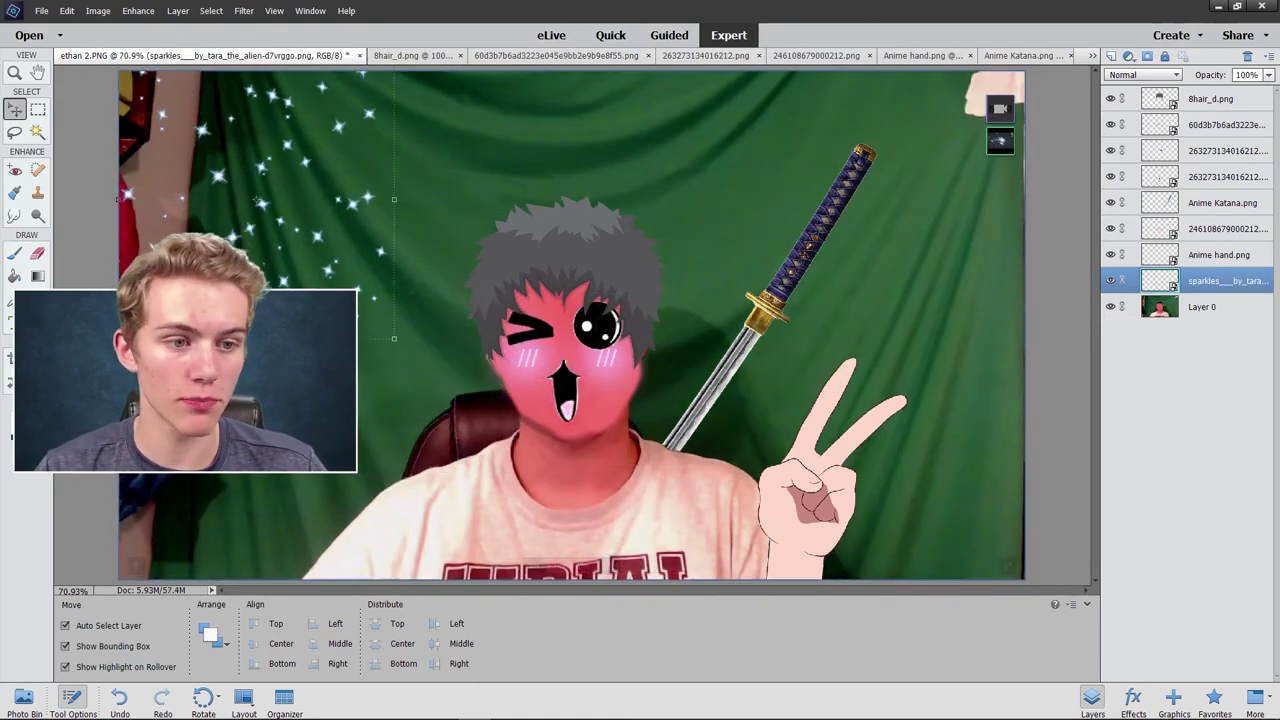
drag(392, 340, 443, 390)
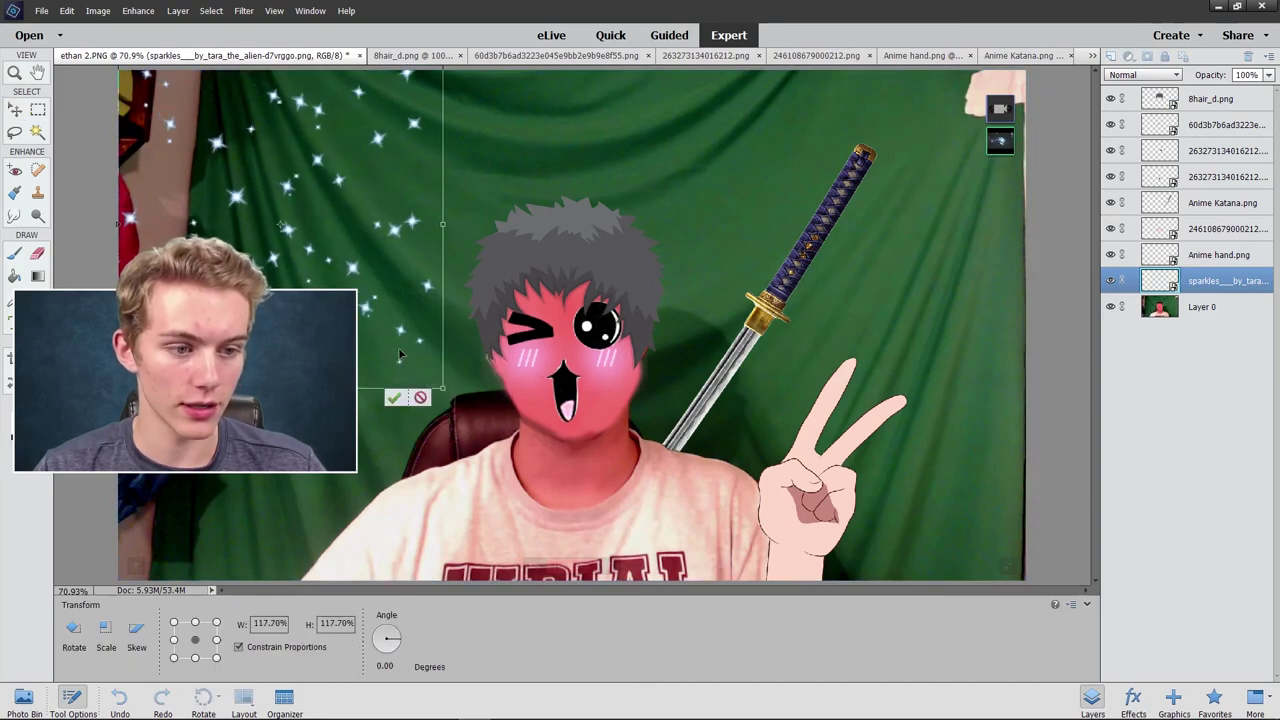
click(394, 399)
Duplicate the sparkles layer and shift the caption further left.
right_click(1179, 286)
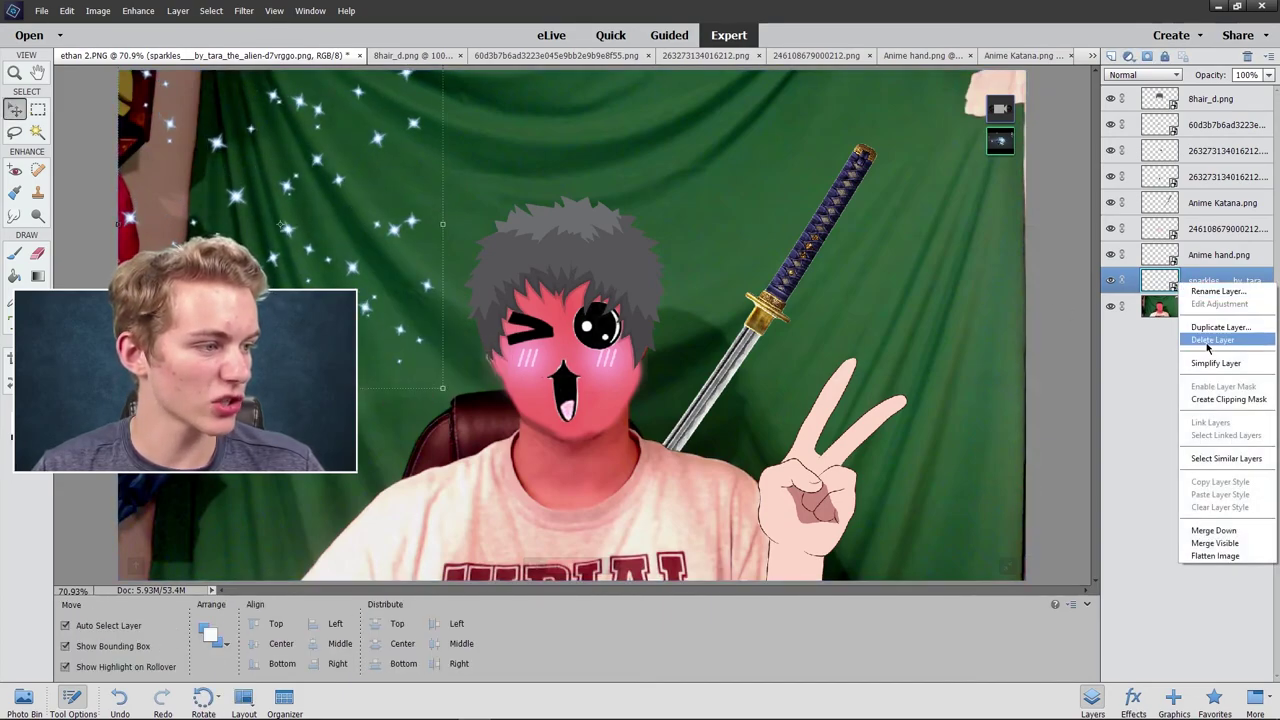
click(1212, 327)
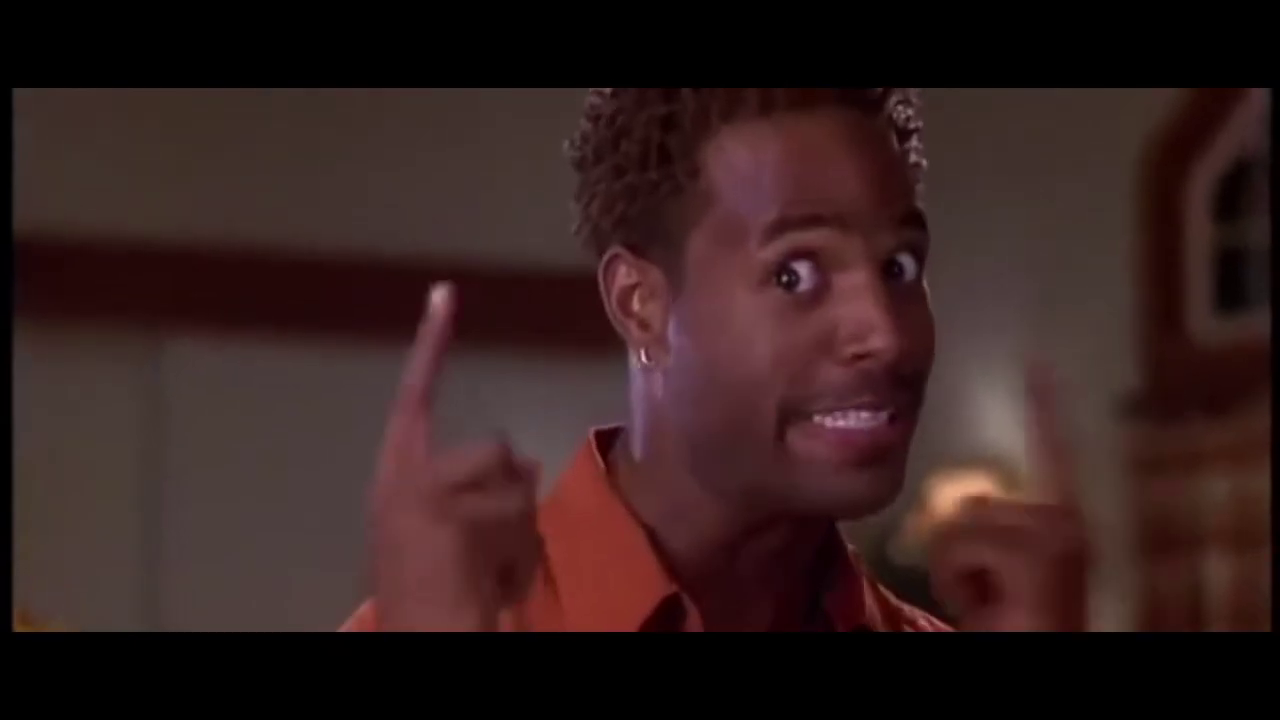
drag(335, 178, 500, 117)
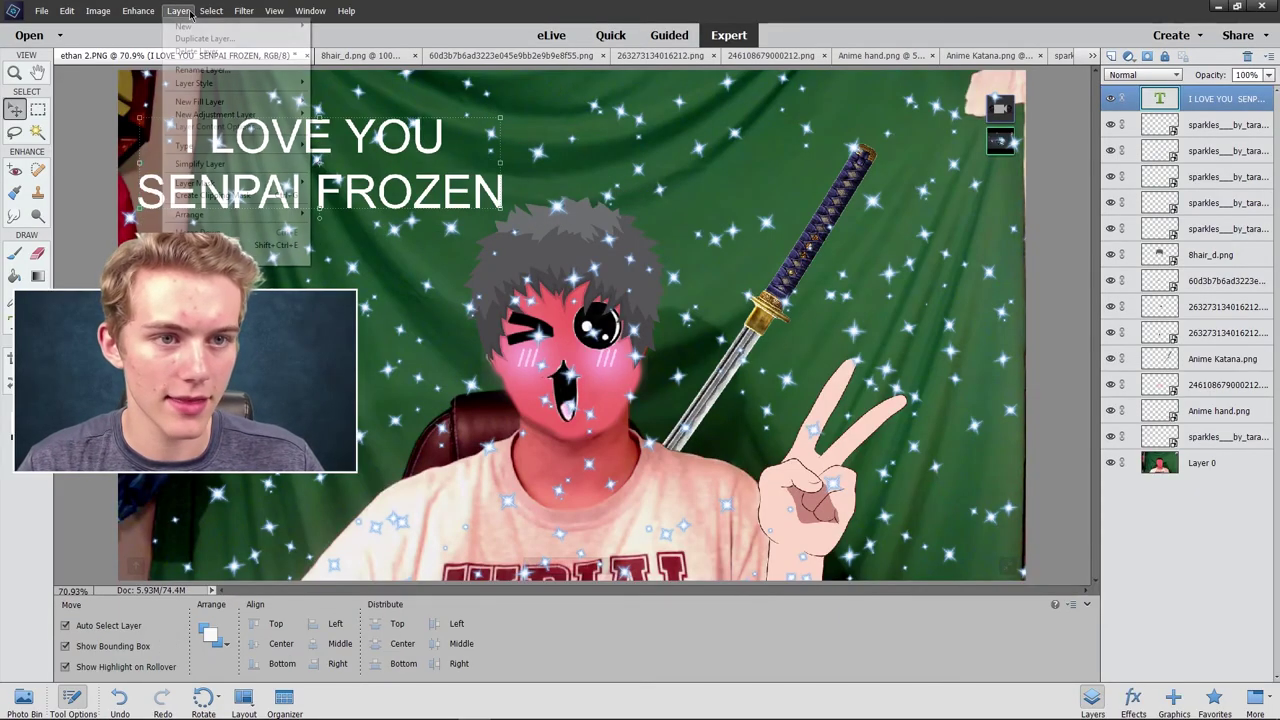
Open Layer > Layer Style > Style Settings for the caption text layer.
click(178, 10)
mouse_move(194, 83)
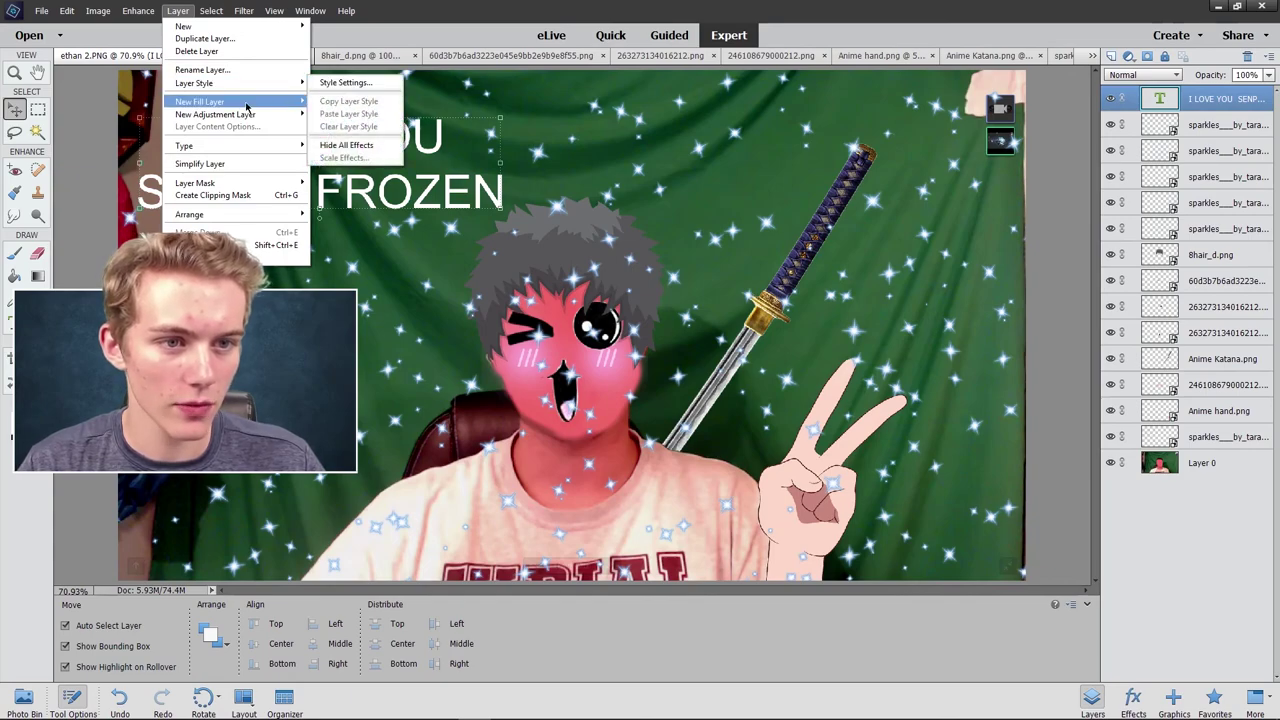
click(335, 83)
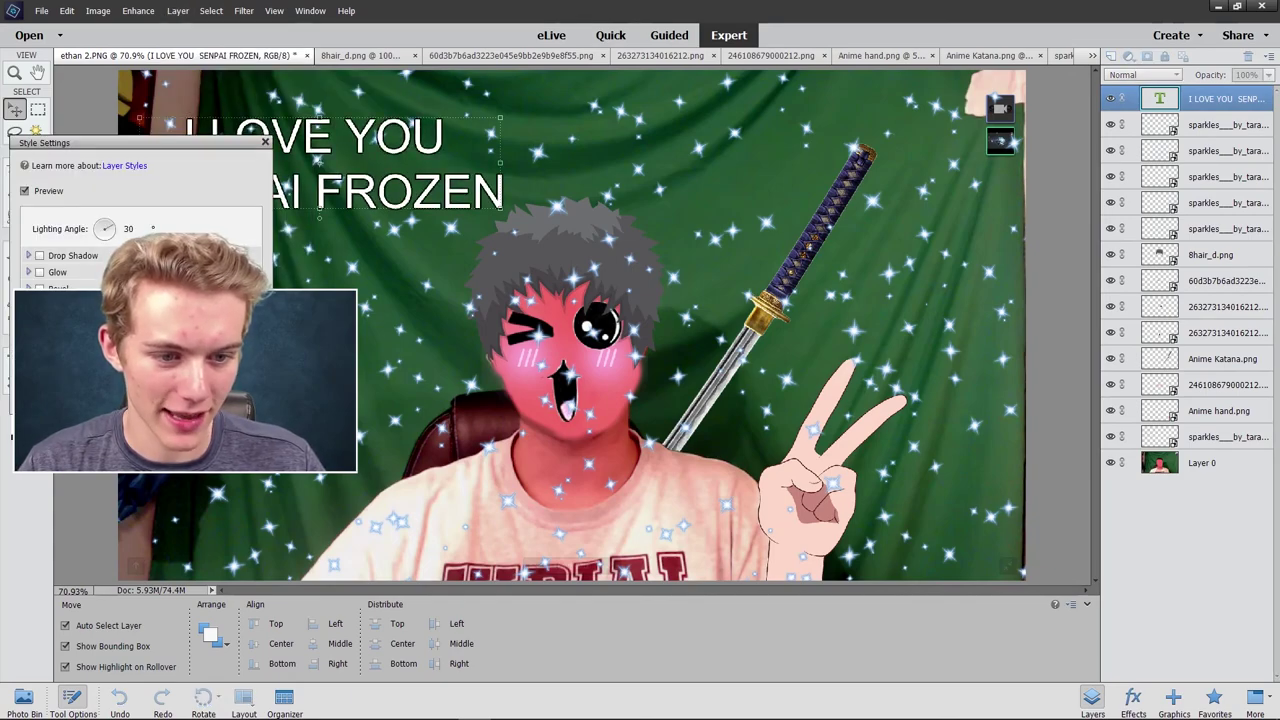